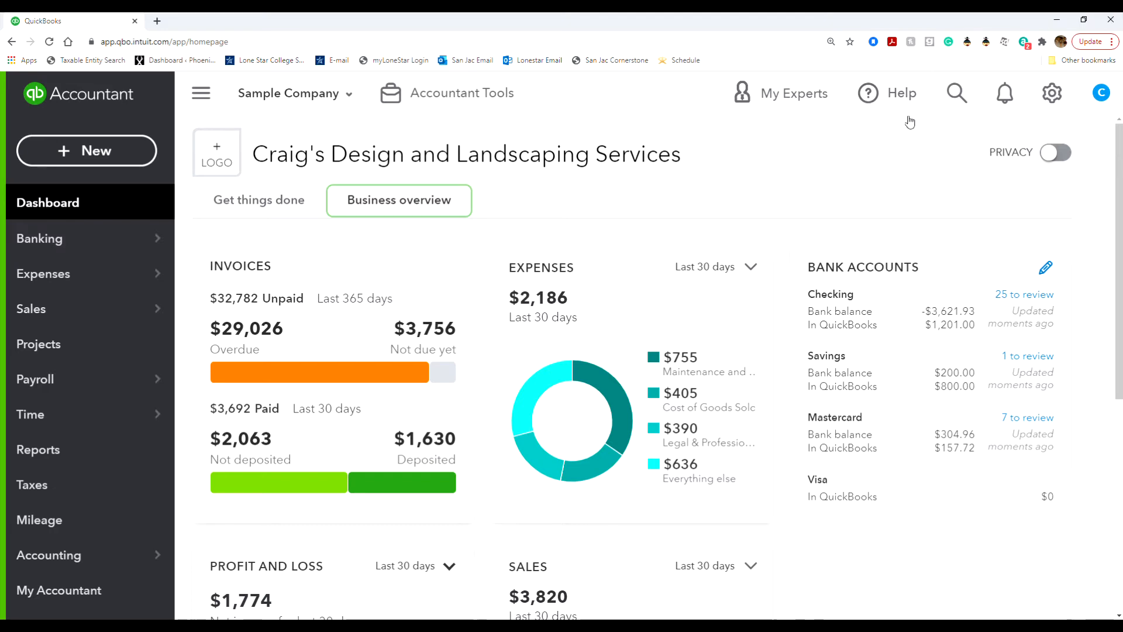
Open the Chart of Accounts and scroll through its 44 accounts.
click(1051, 93)
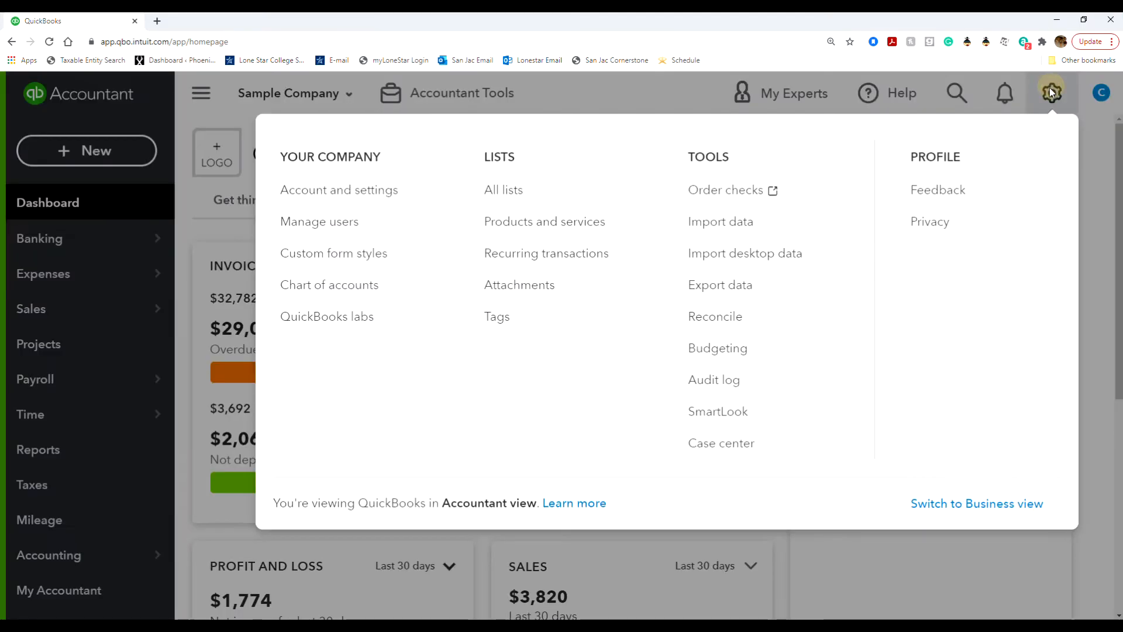
click(388, 286)
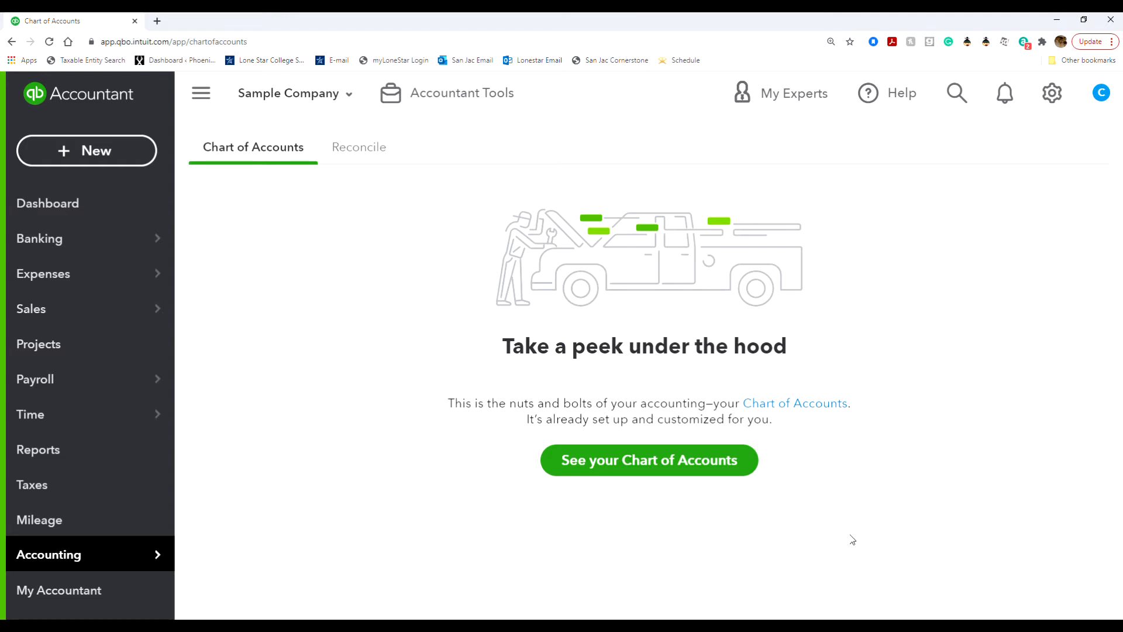
click(706, 464)
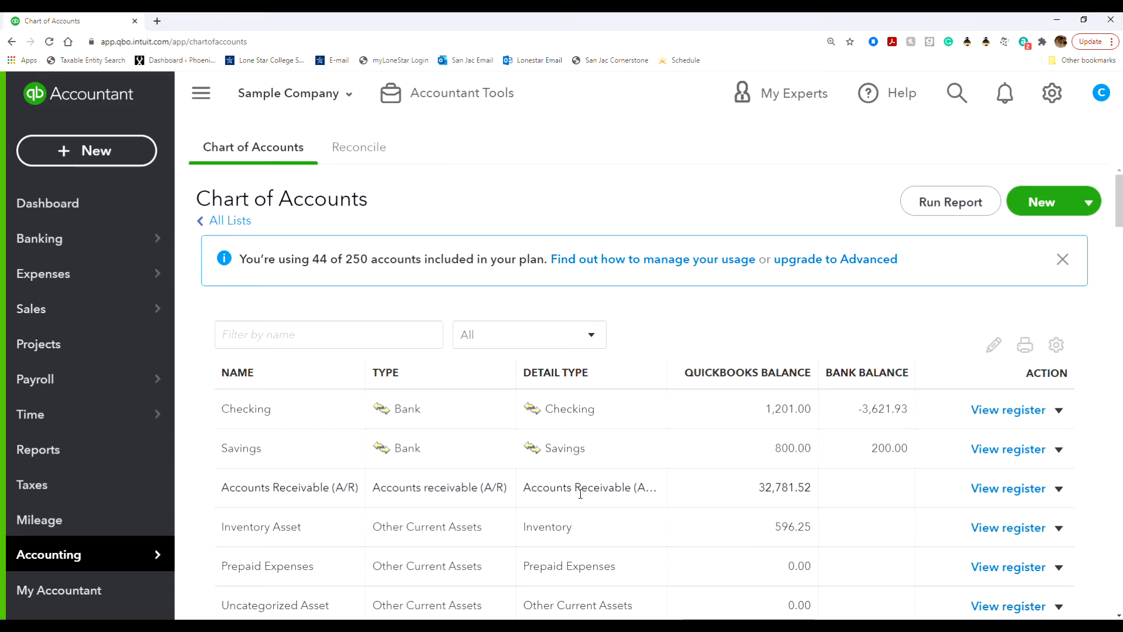
scroll(580, 493, down, 3)
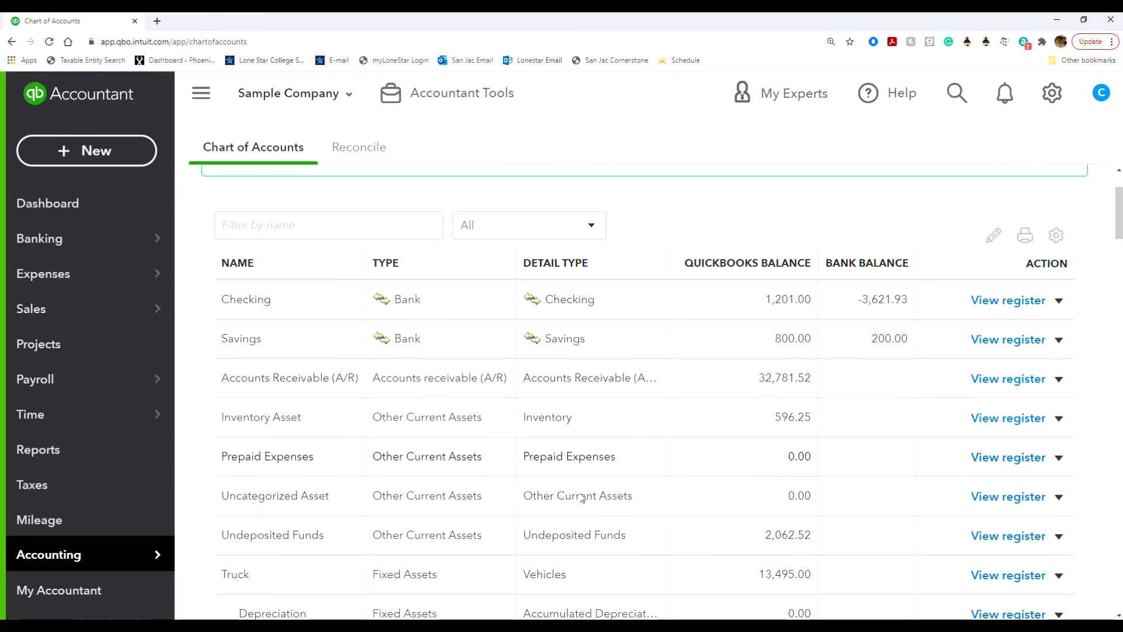
scroll(582, 497, down, 7)
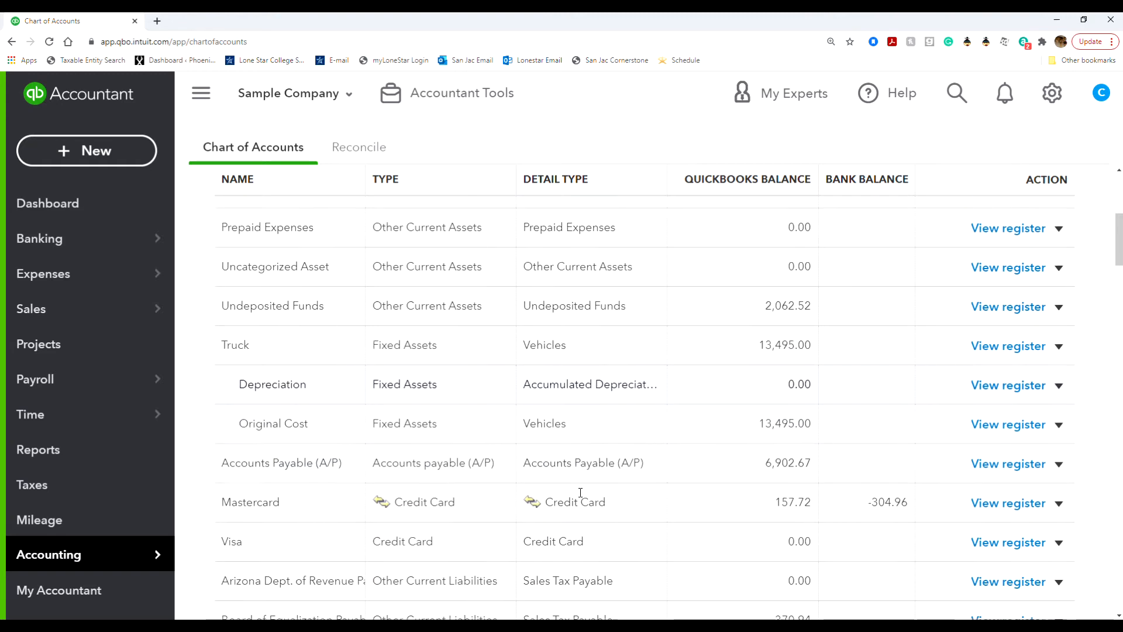
scroll(581, 493, down, 7)
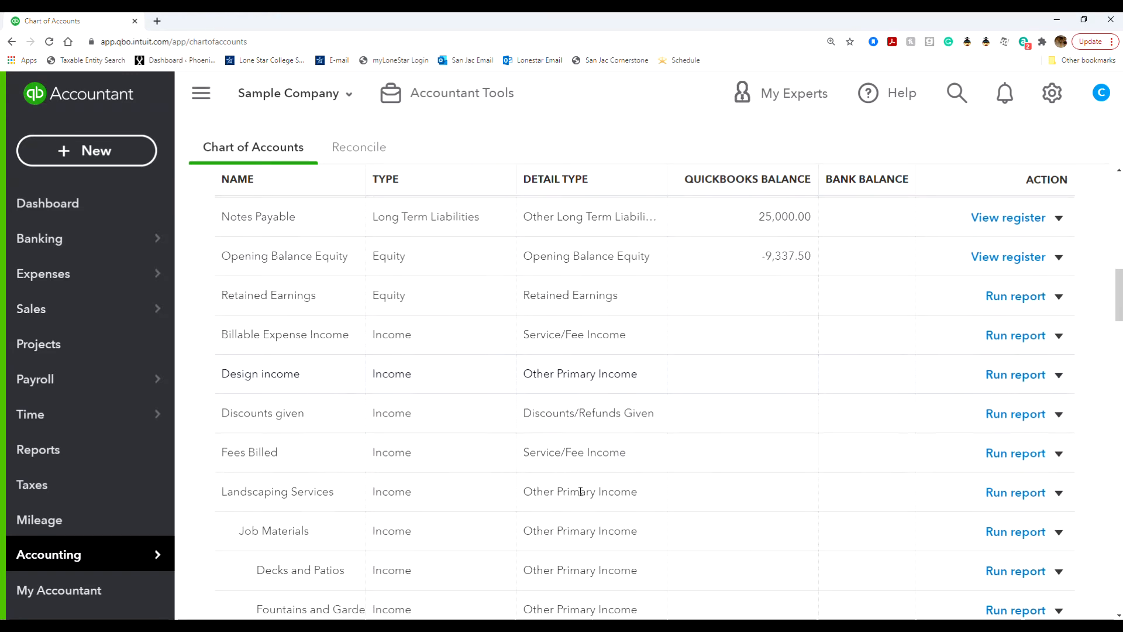
scroll(582, 494, up, 15)
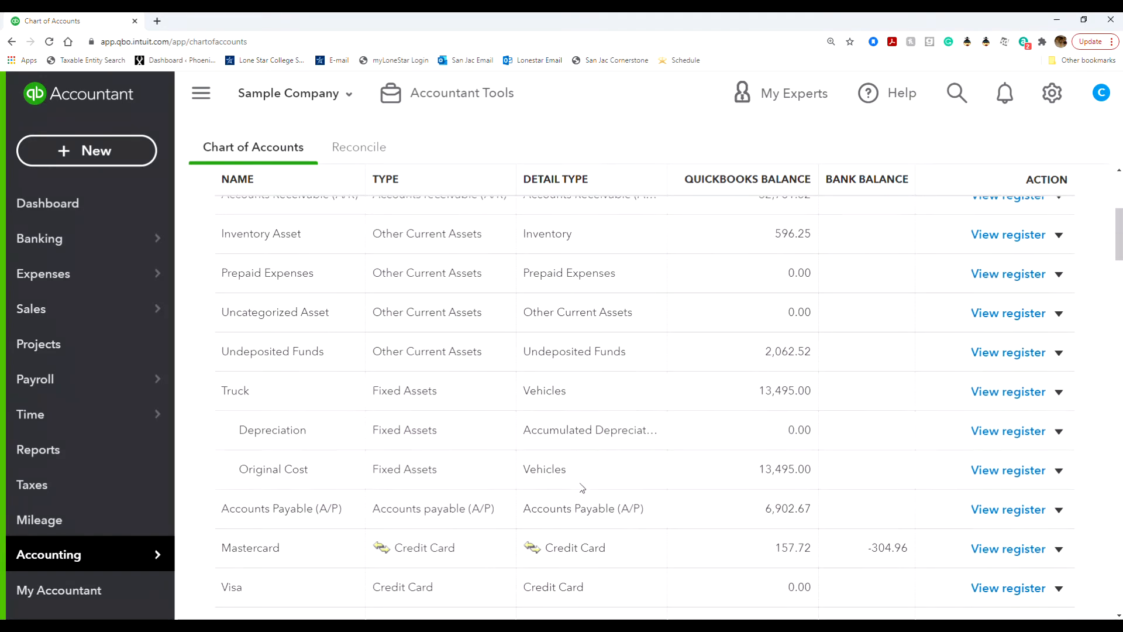
Filter the accounts by 'su' and rename Supplies to 'Supplies Expense'.
click(361, 327)
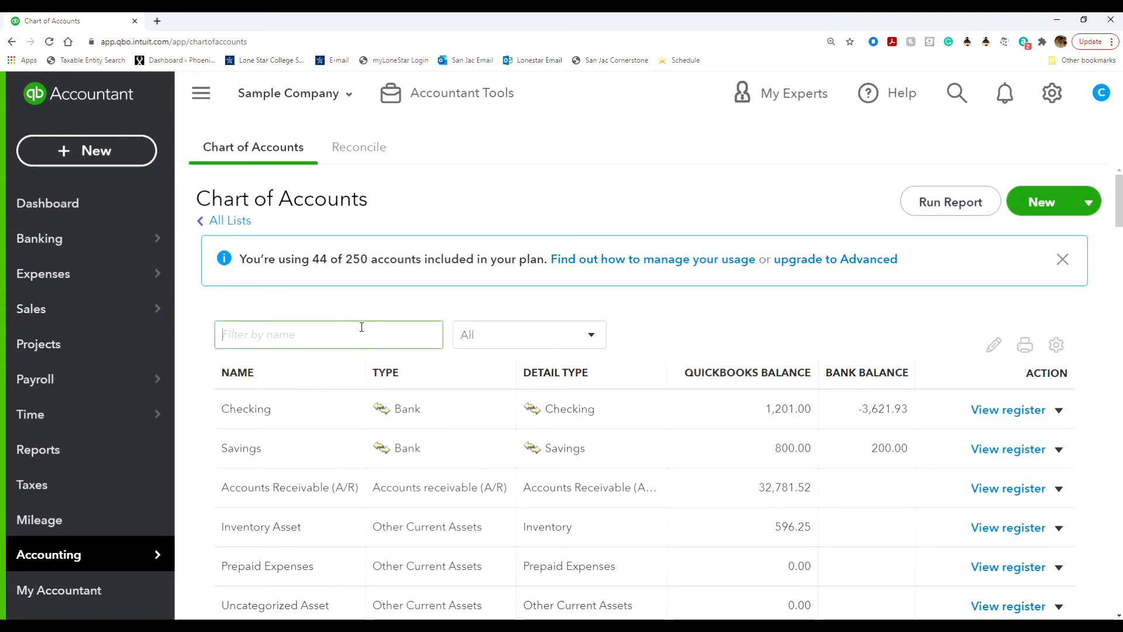
text(su)
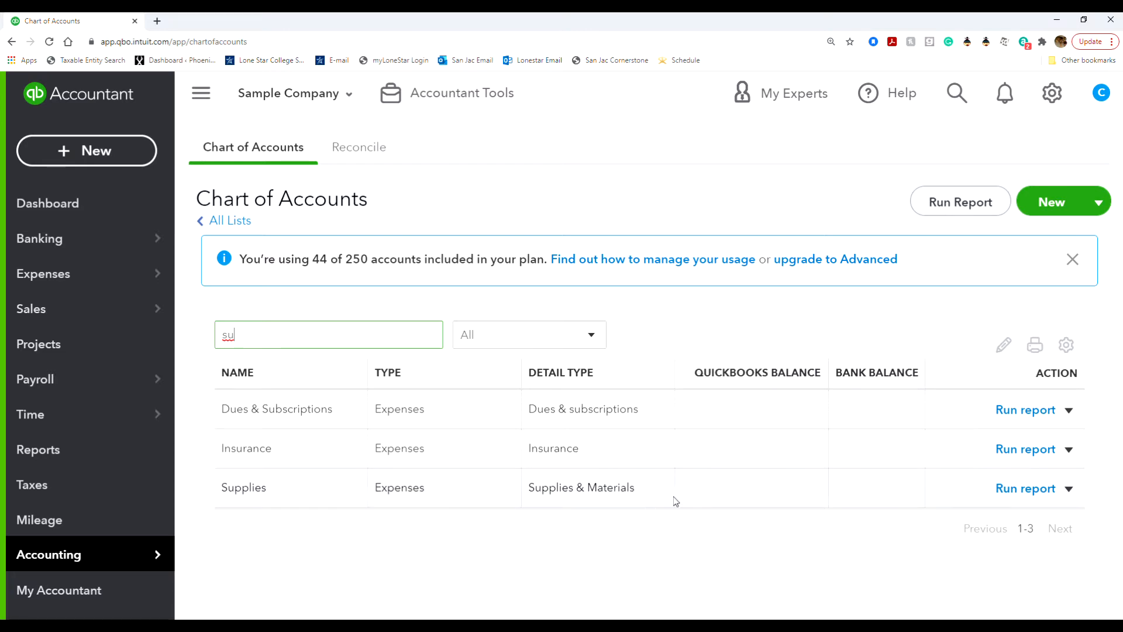
click(1068, 490)
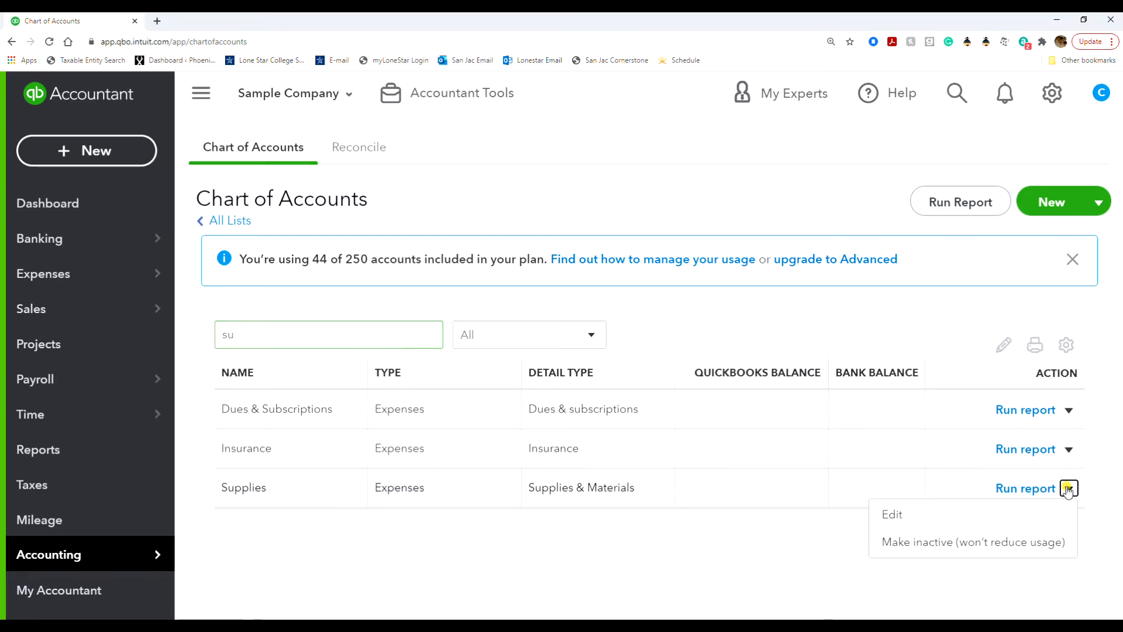
click(961, 518)
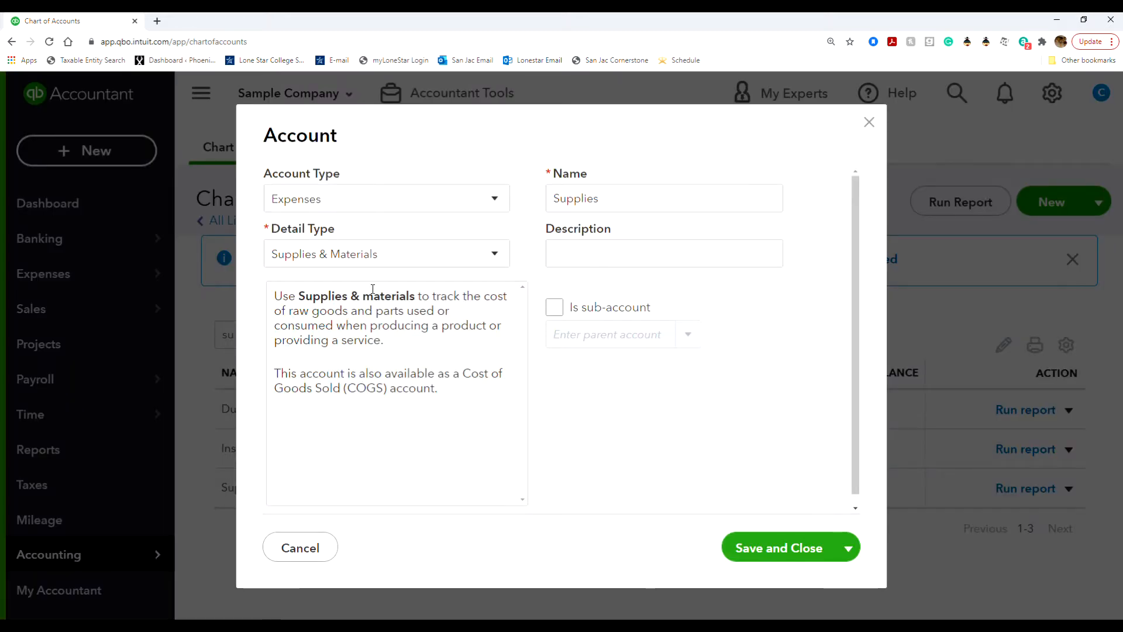
double_click(657, 208)
click(658, 208)
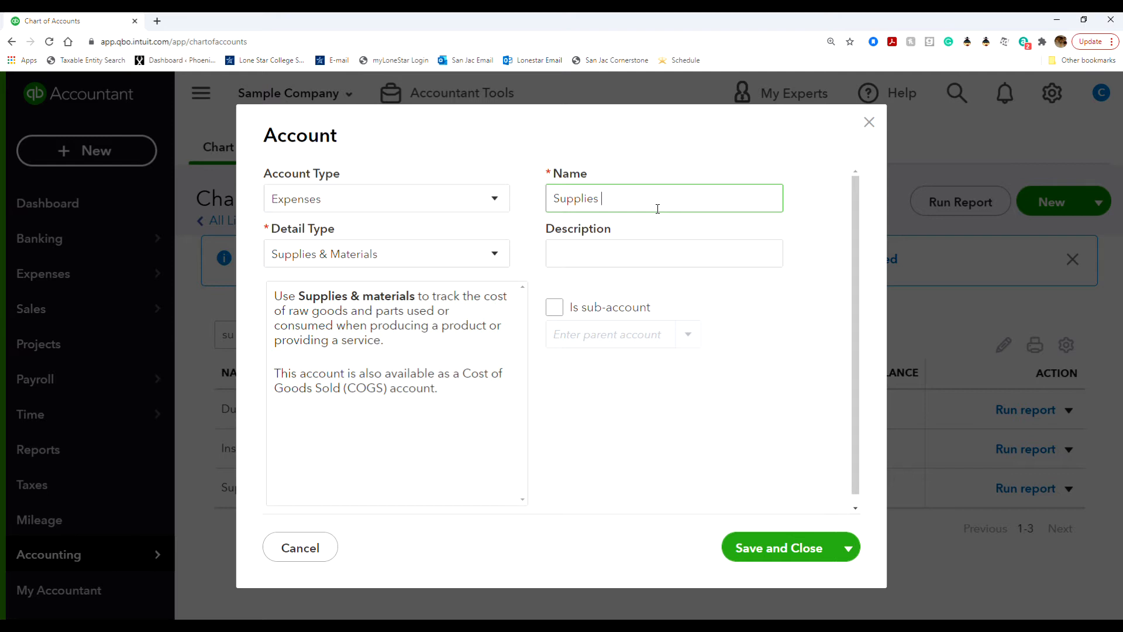
text(Expense)
click(782, 550)
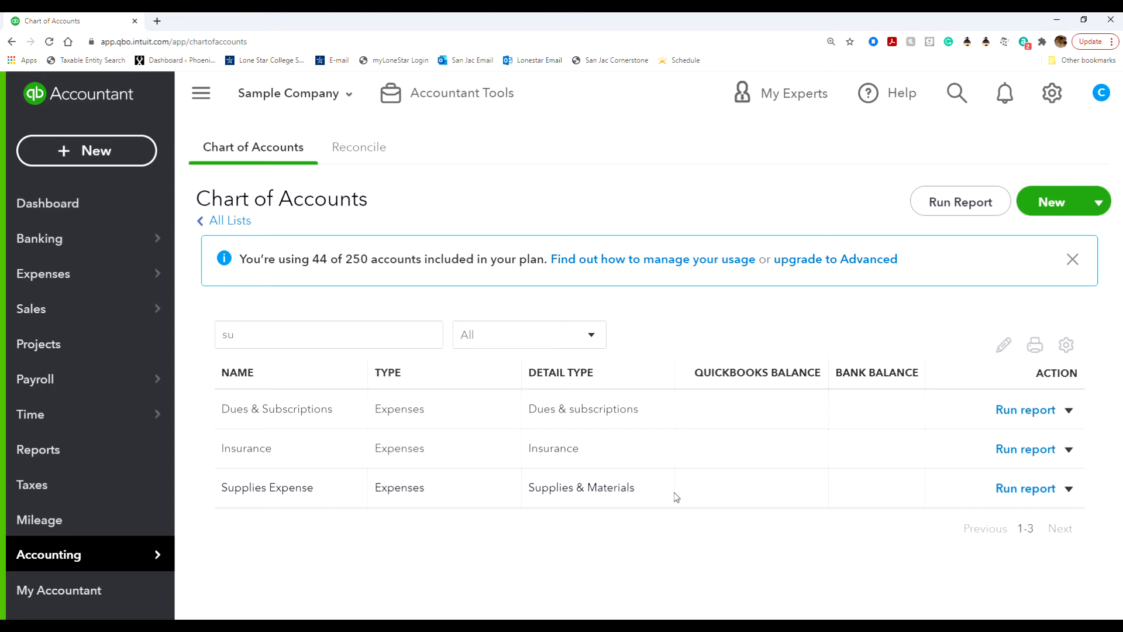
Start a Chart of Accounts import with Beach_Barkers_Chart_of_Accounts_2021.xlsx and reach column mapping.
click(1051, 93)
click(734, 222)
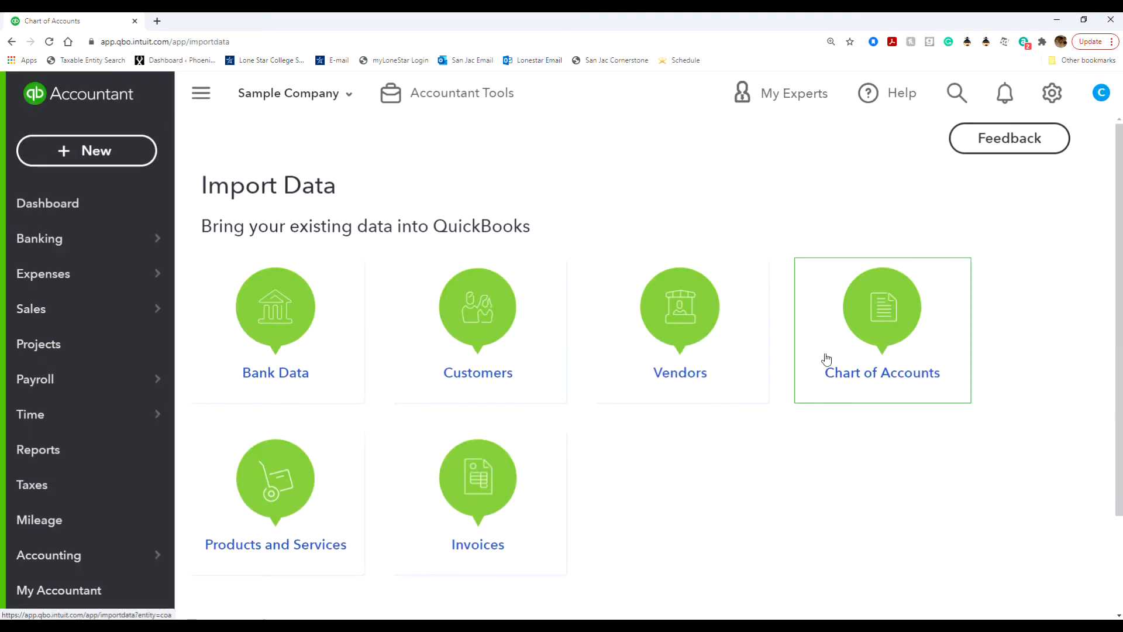
click(848, 371)
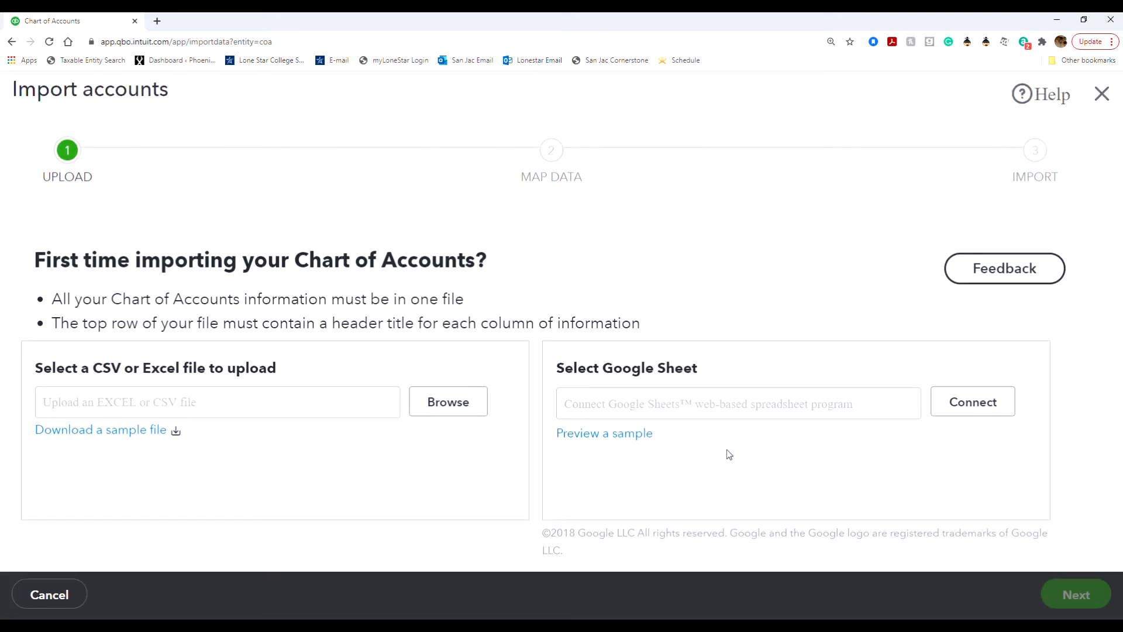
click(468, 401)
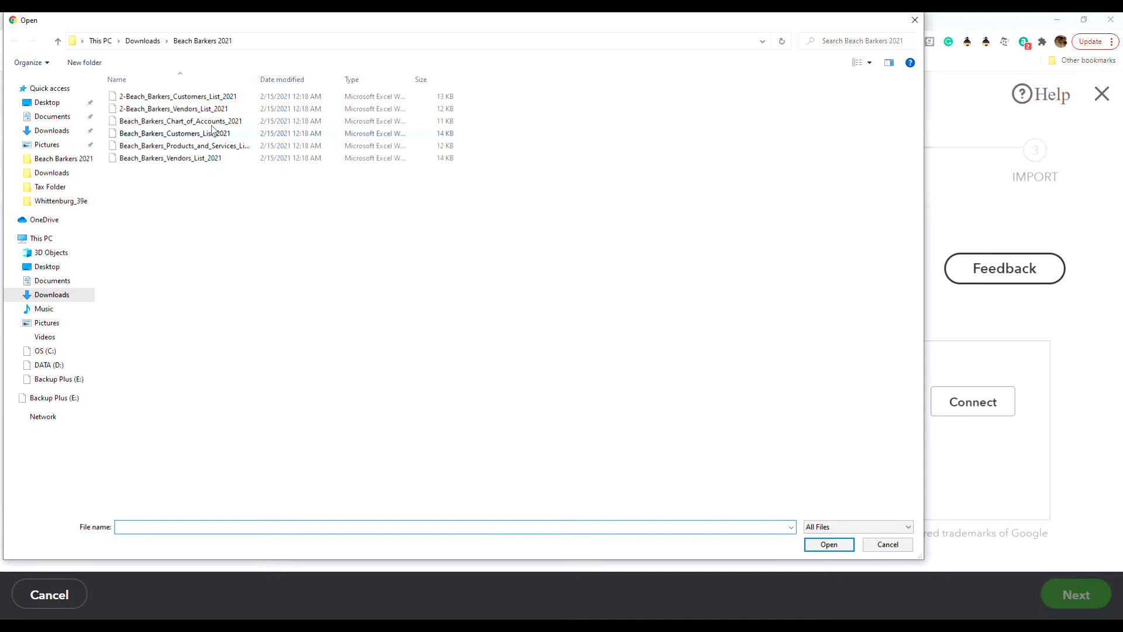
click(211, 123)
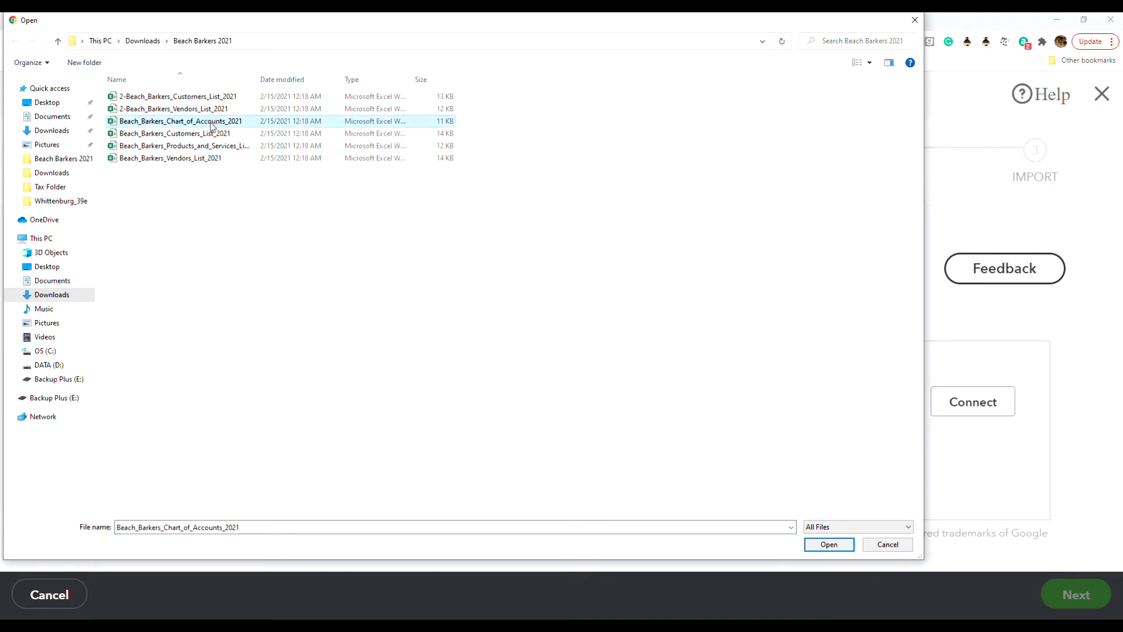
double_click(212, 123)
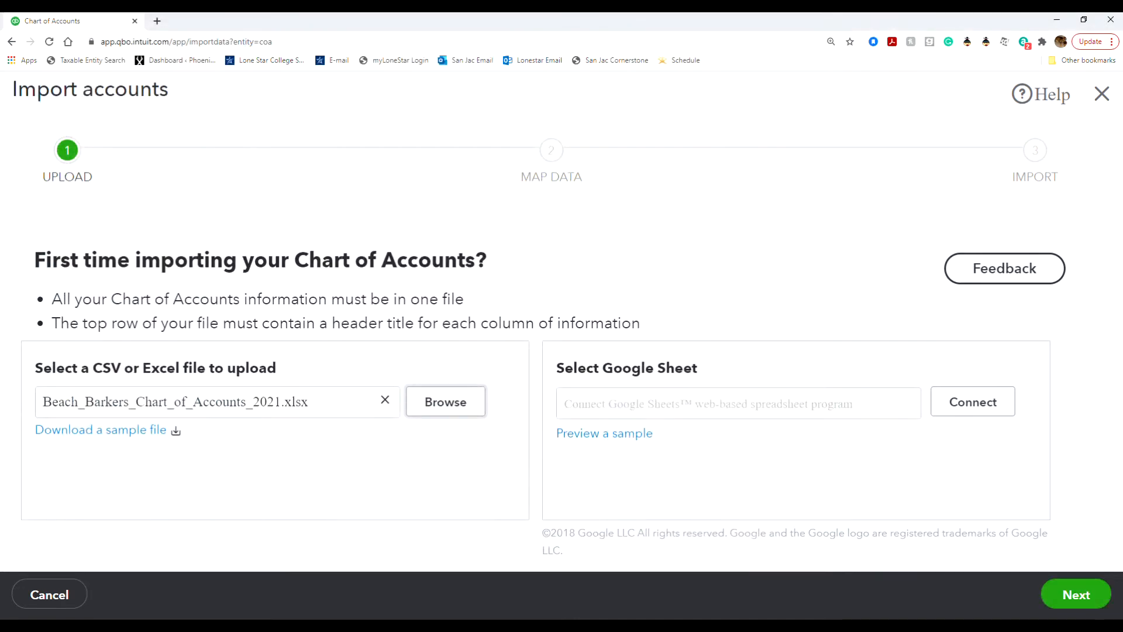
click(1082, 596)
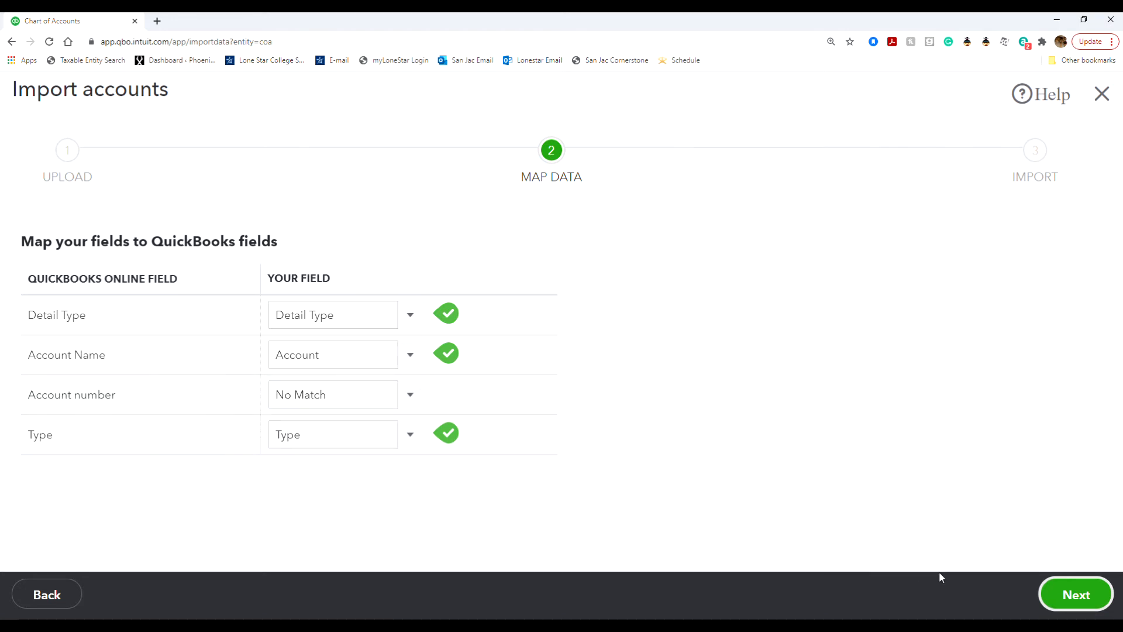
Import the 24 Beach Barkers accounts, keeping Supplies as Other Current Assets, then exit the wizard.
click(1069, 603)
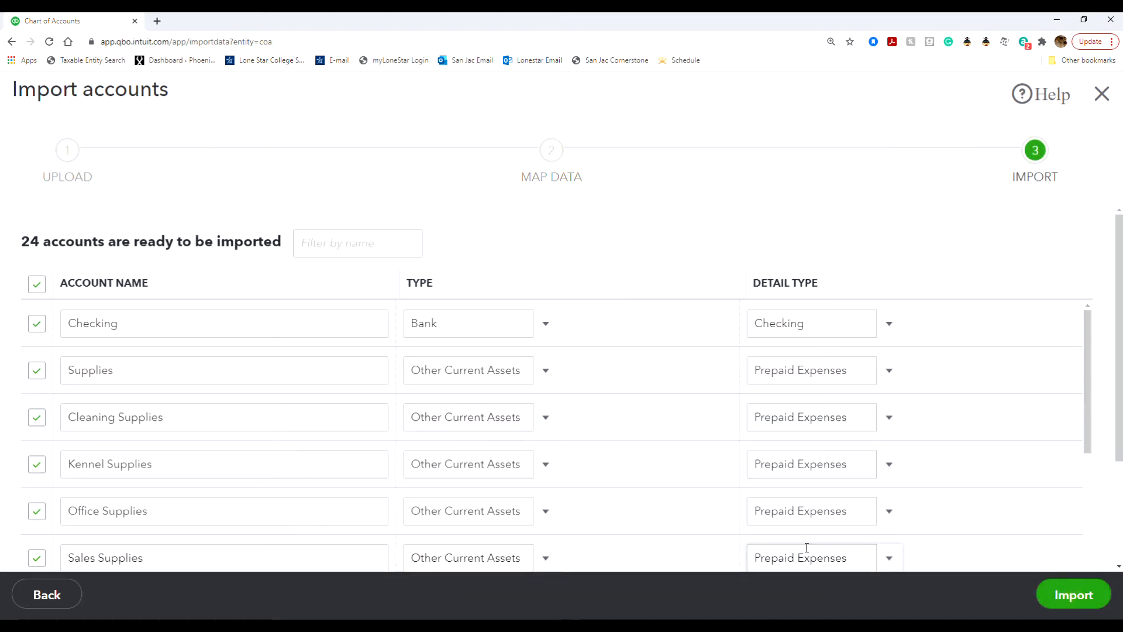
scroll(579, 349, down, 12)
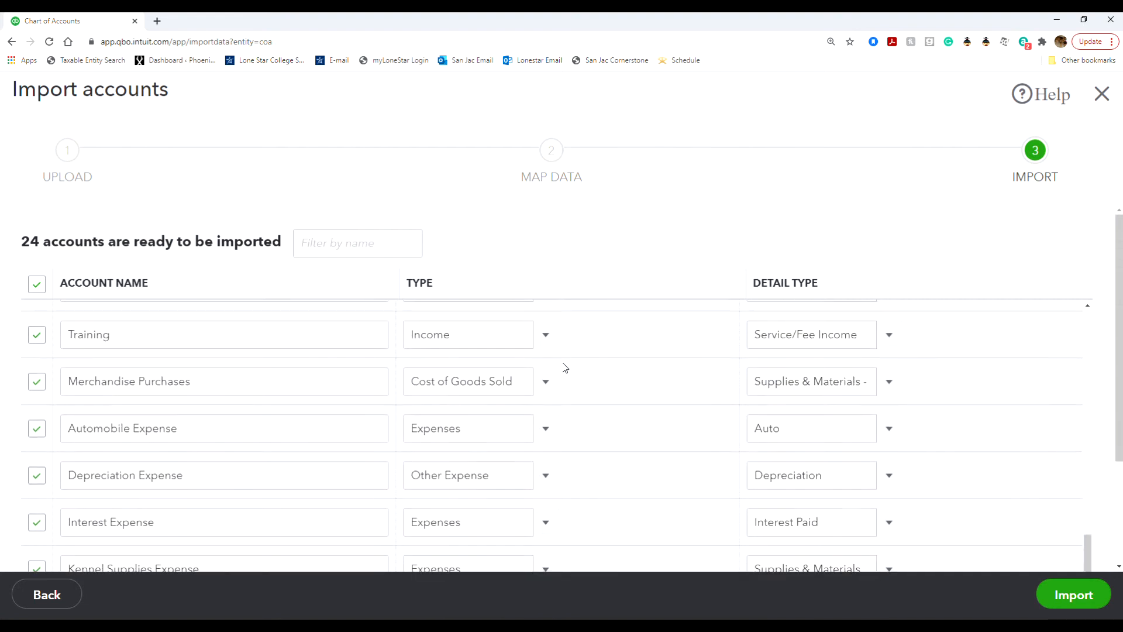
scroll(565, 368, up, 12)
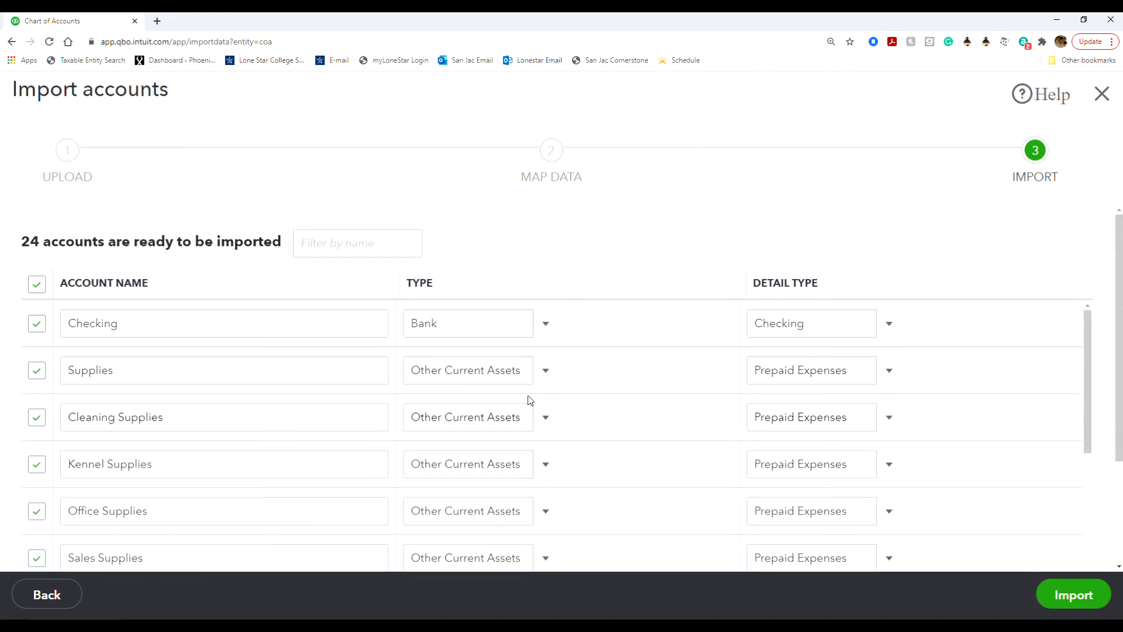
click(544, 382)
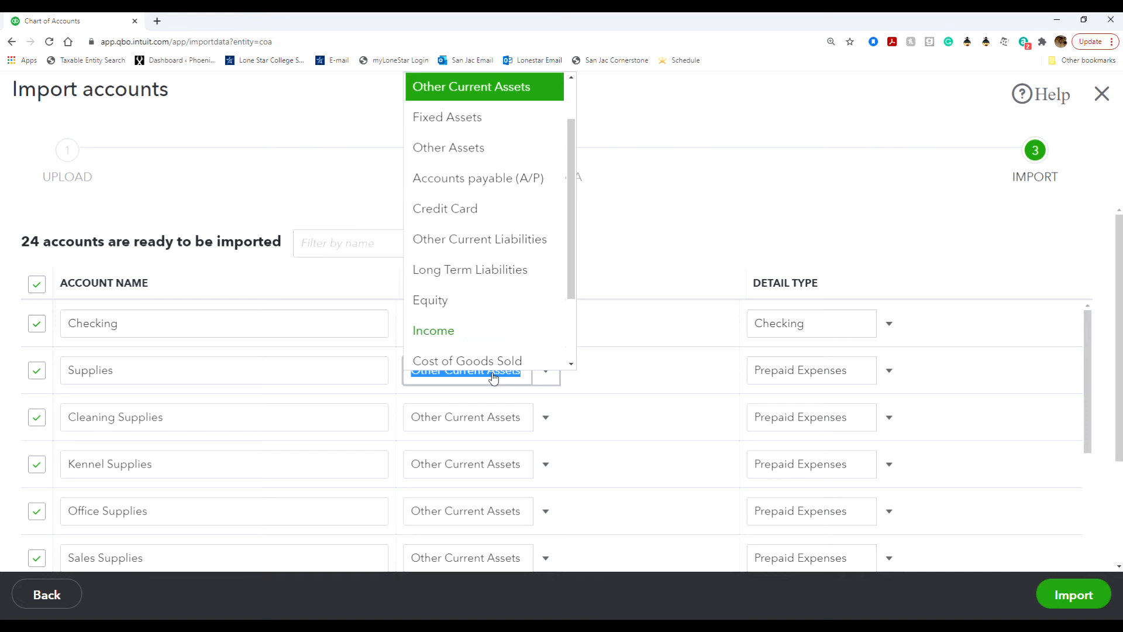
click(547, 371)
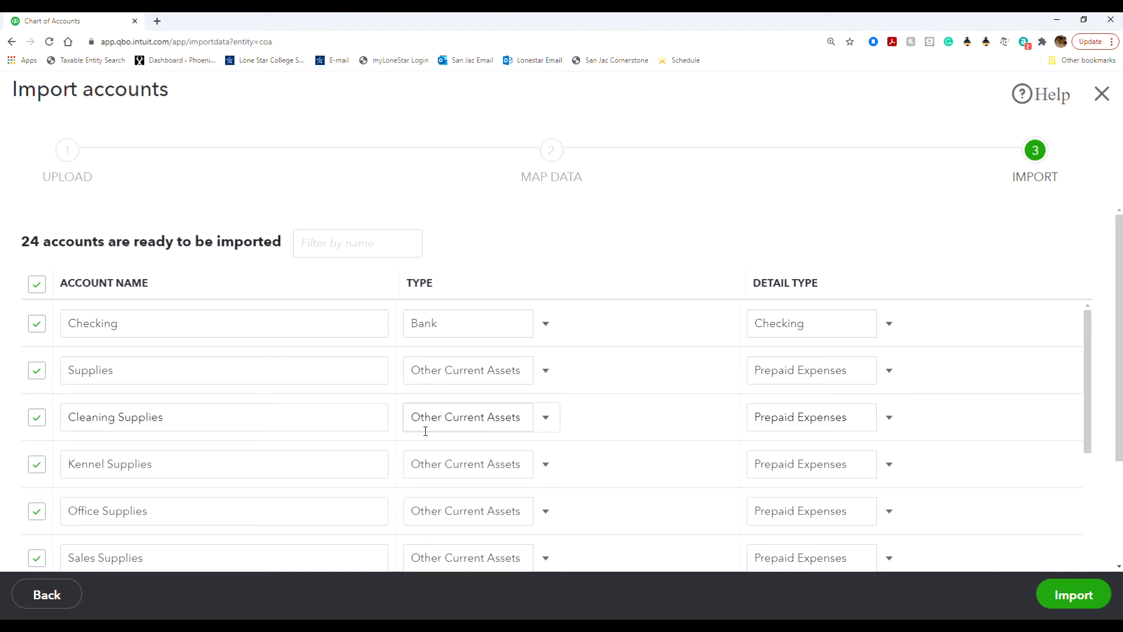
click(1053, 593)
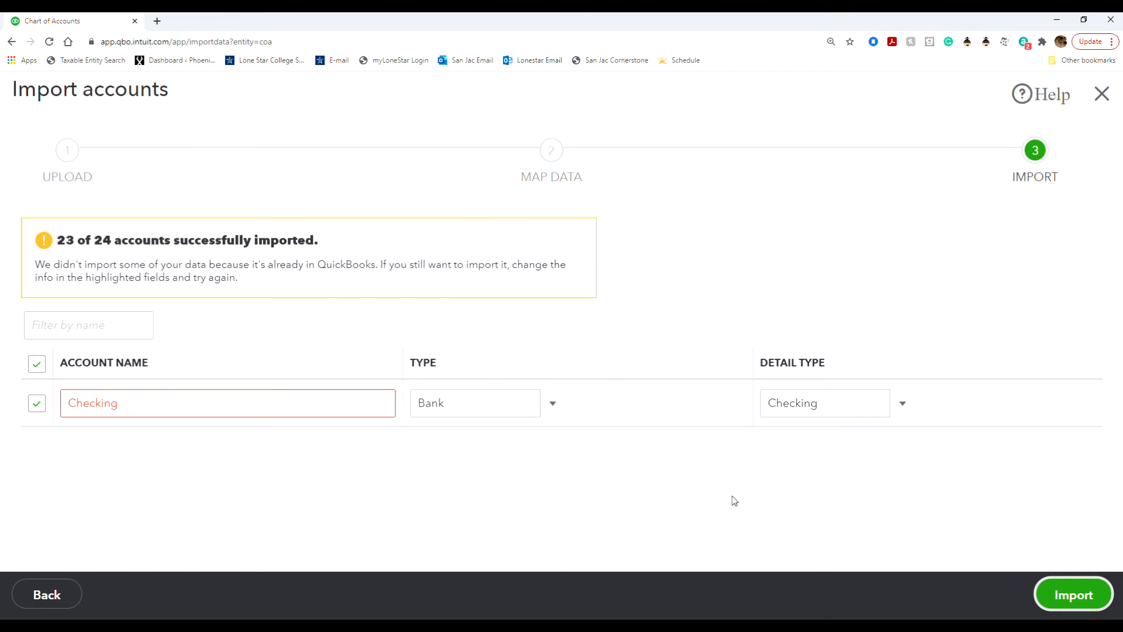
click(1090, 100)
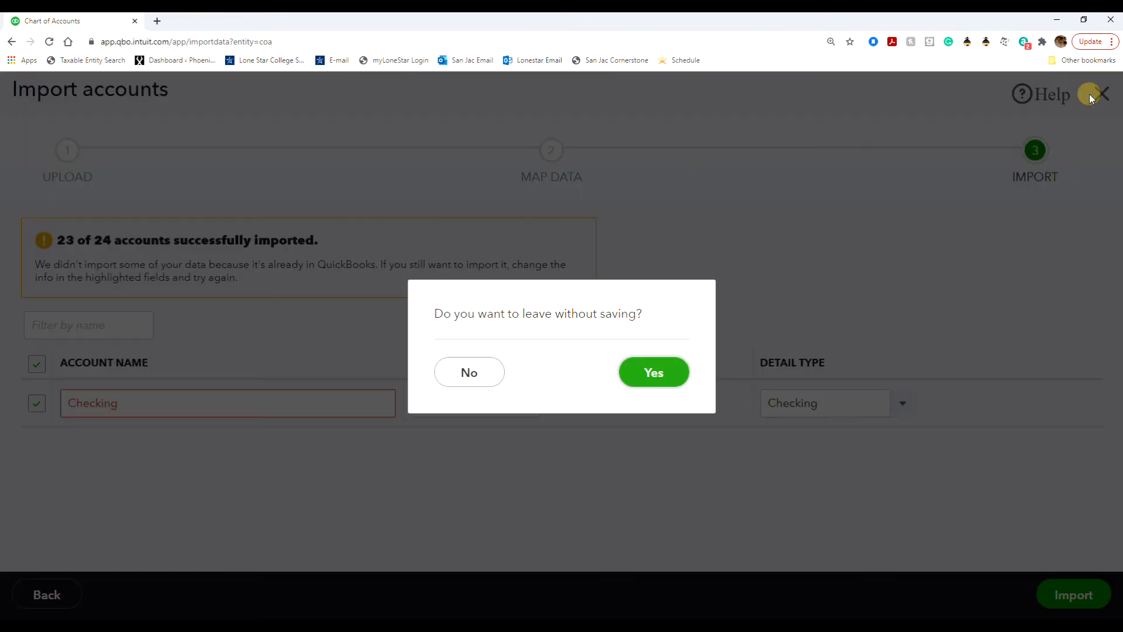
click(656, 371)
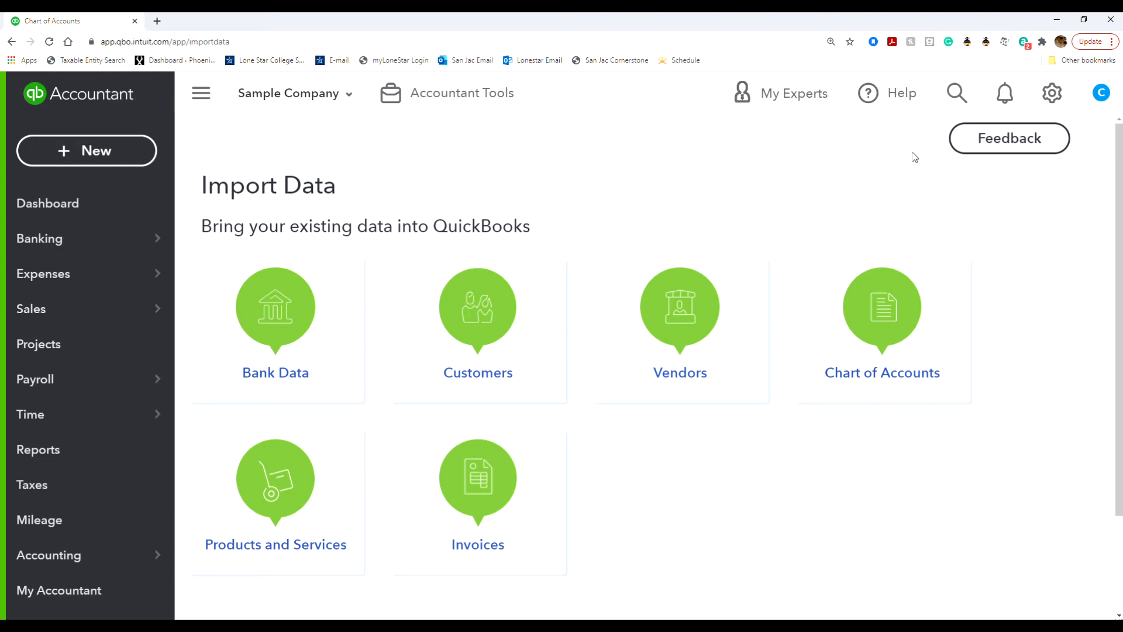
Return to the Chart of Accounts and open Cleaning Supplies for editing.
click(1052, 93)
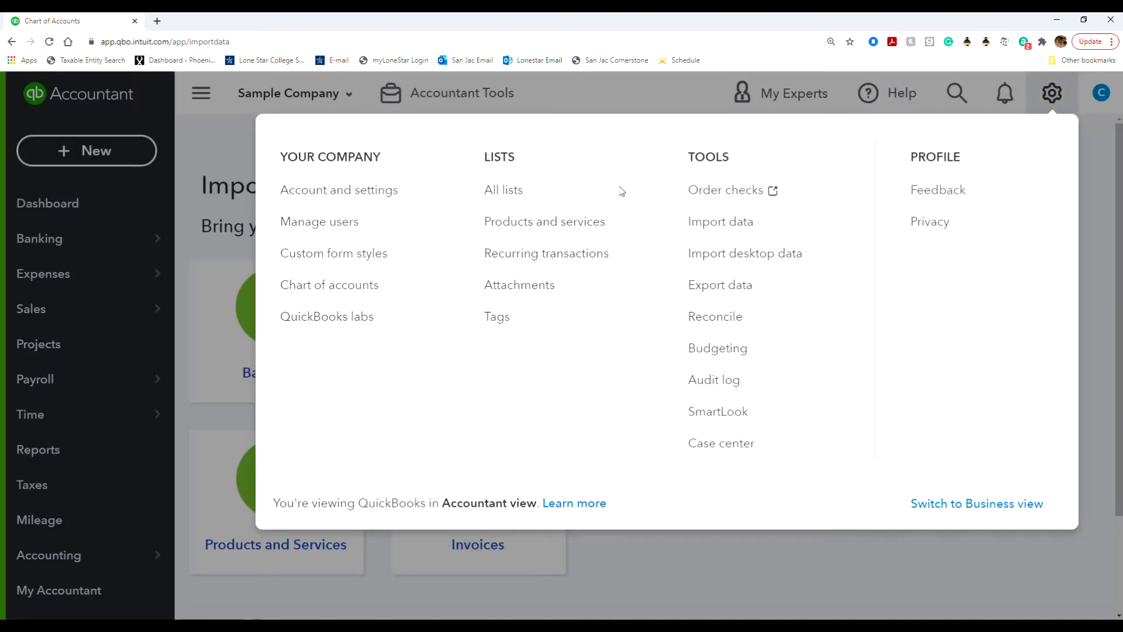
click(342, 279)
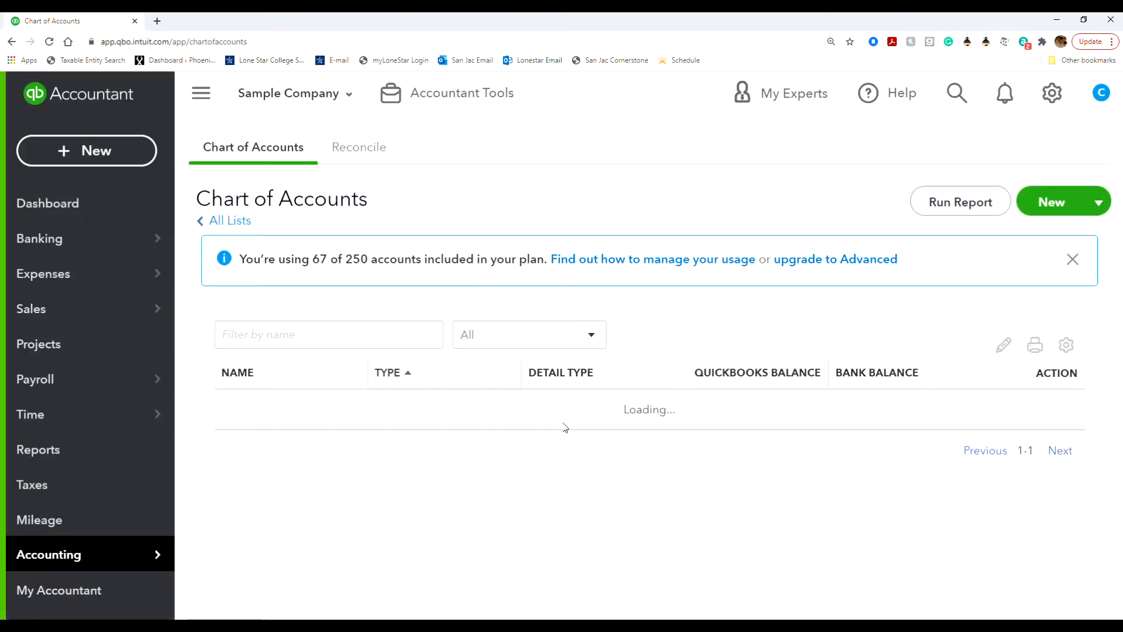
mouse_move(163, 555)
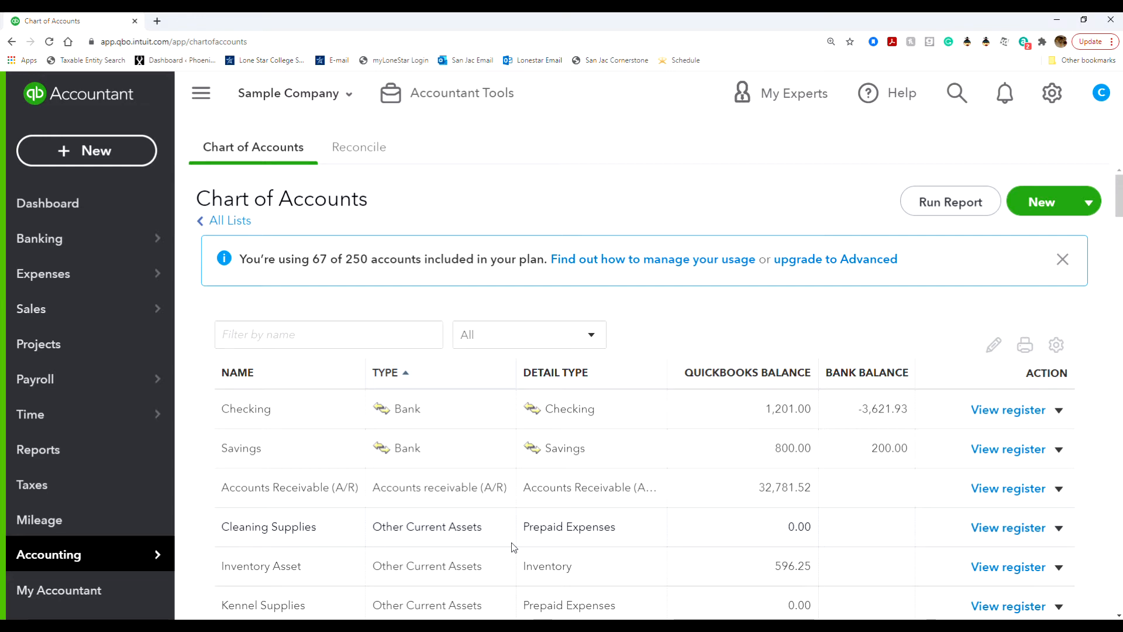
click(1059, 529)
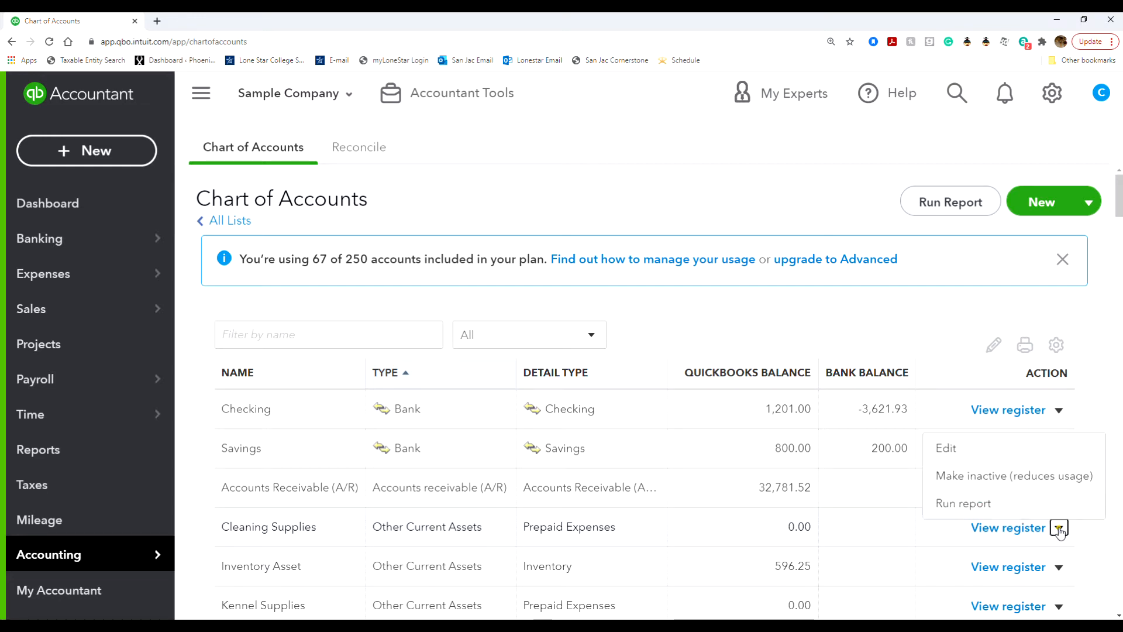
click(970, 449)
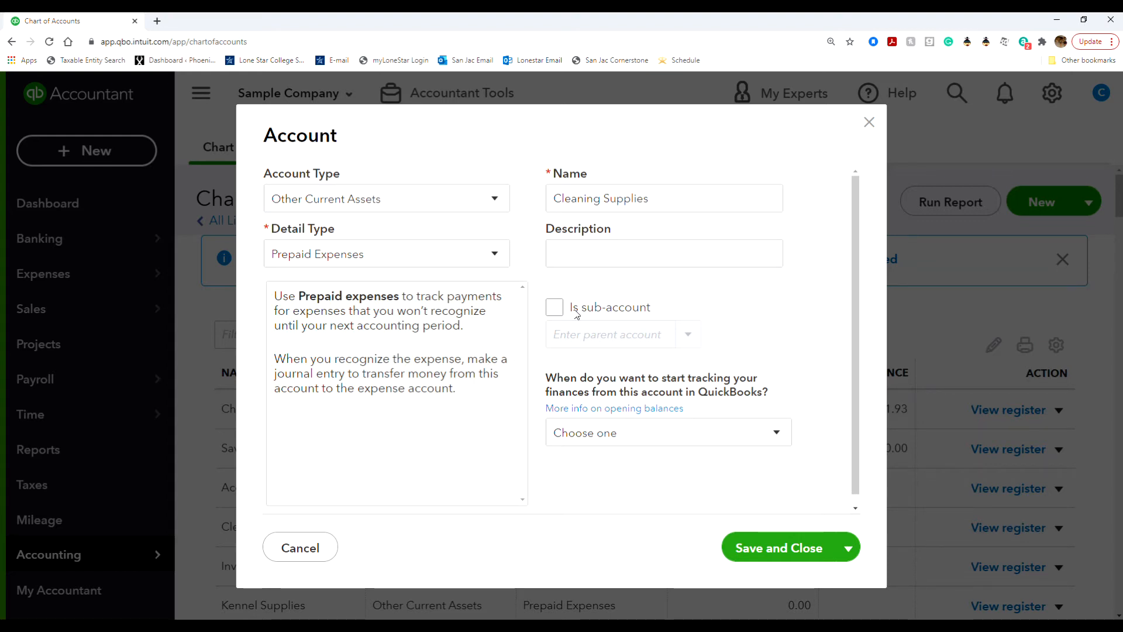
Mark Cleaning Supplies as a sub-account and start searching parent accounts for 'Supp'.
click(555, 307)
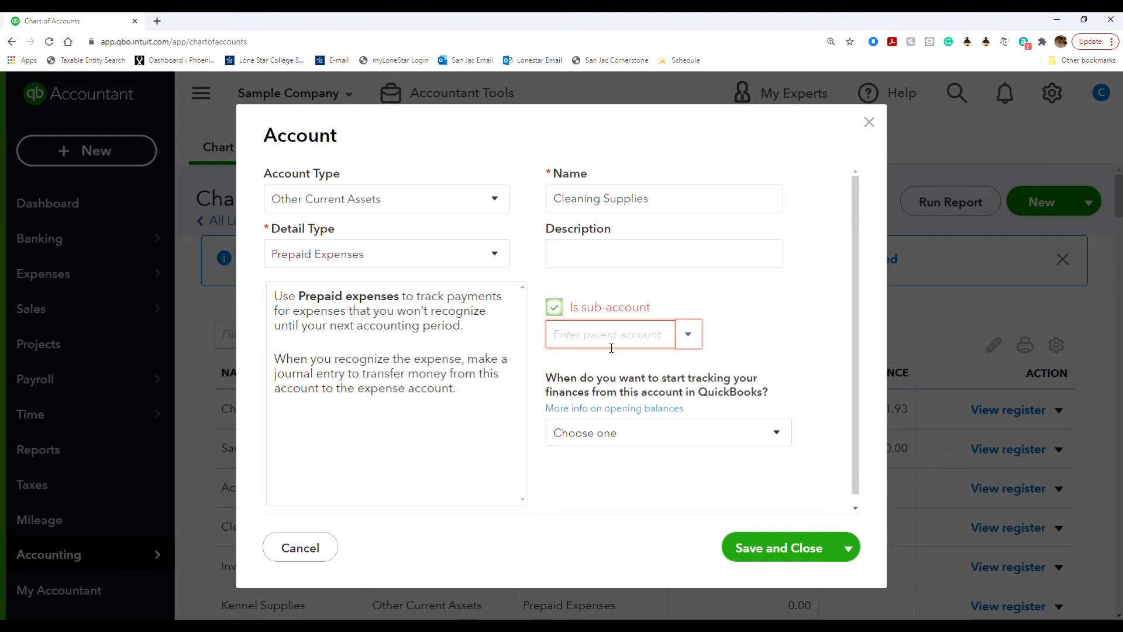
click(689, 335)
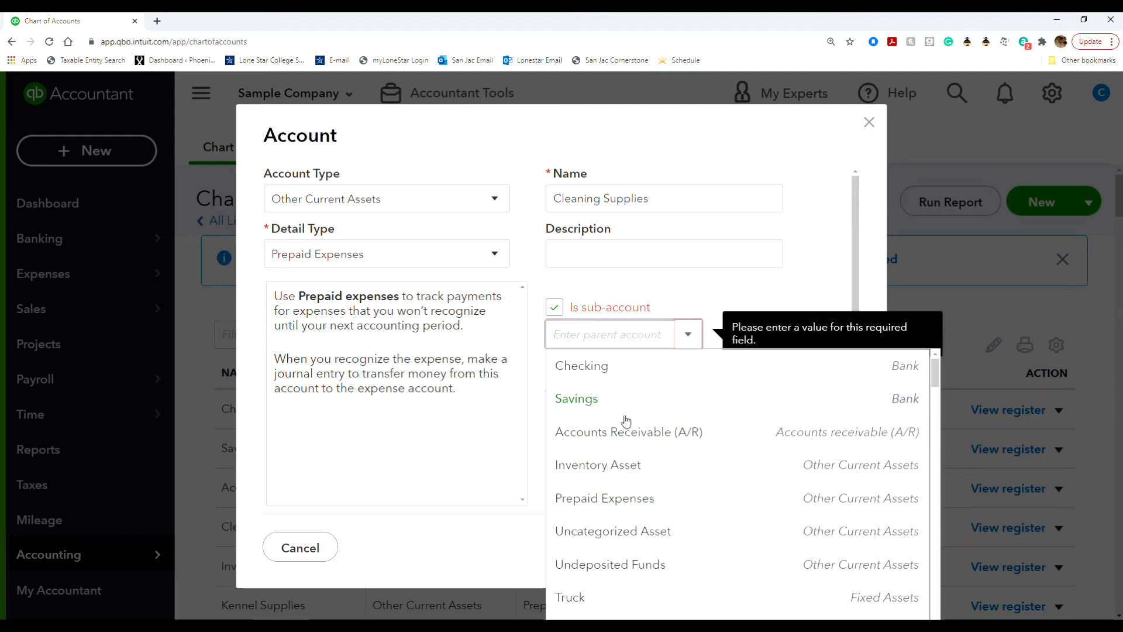
scroll(623, 433, down, 2)
scroll(621, 500, down, 5)
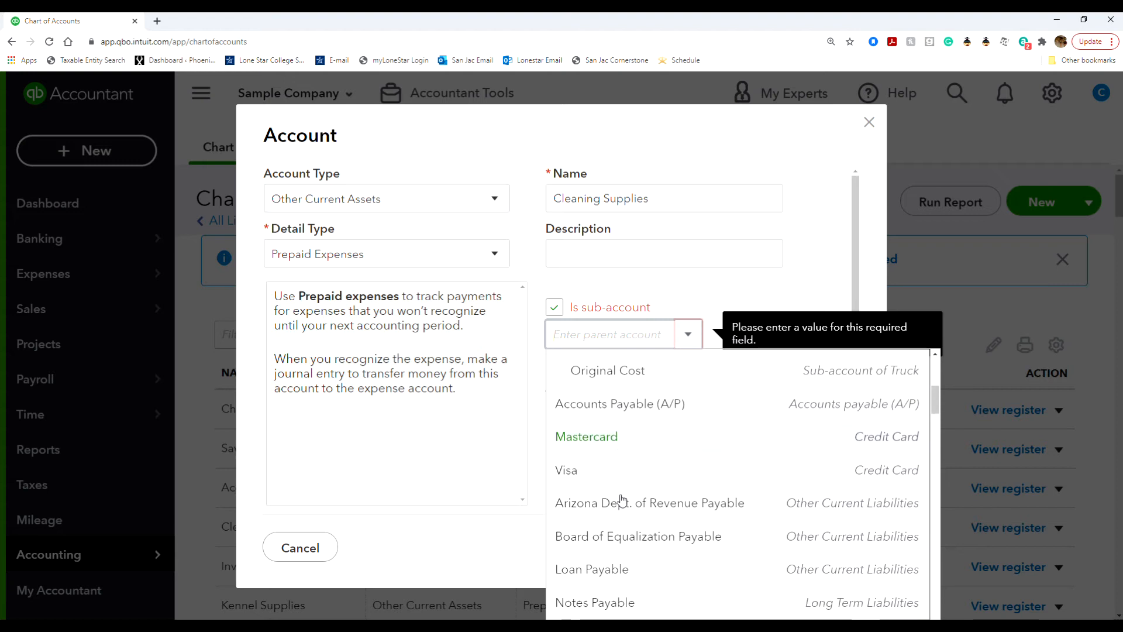
scroll(621, 500, down, 4)
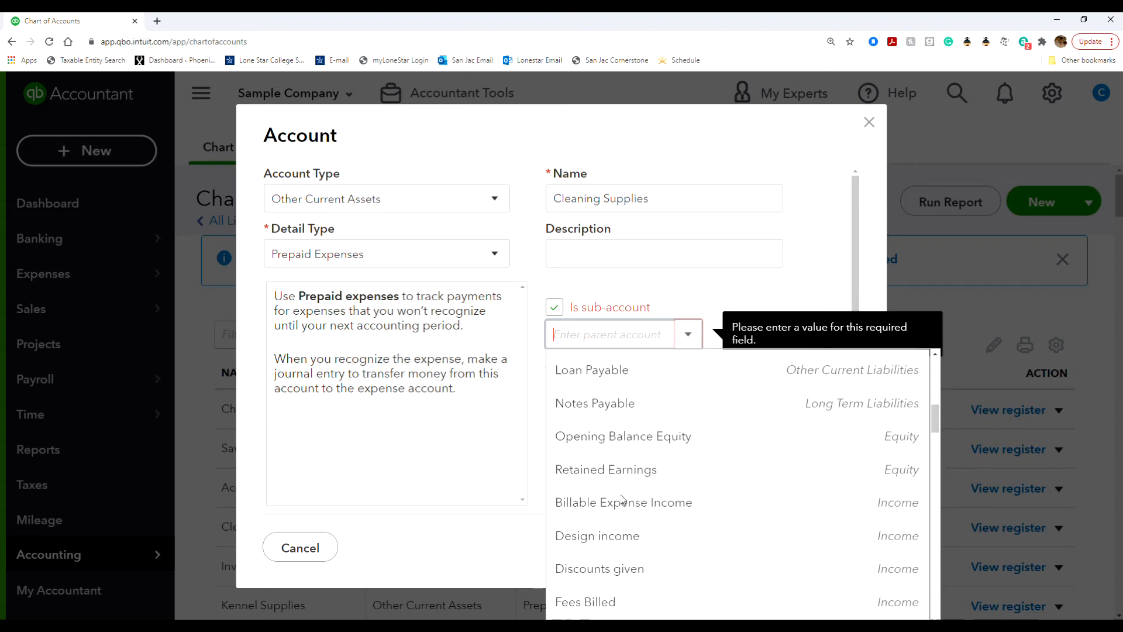
text(Su)
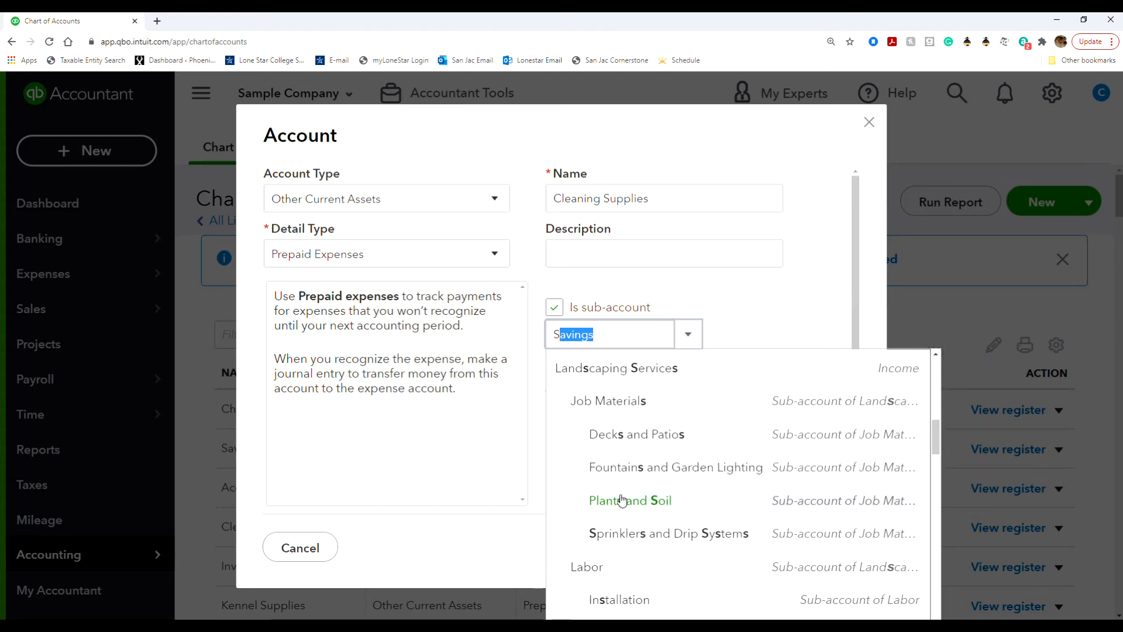
text(pp)
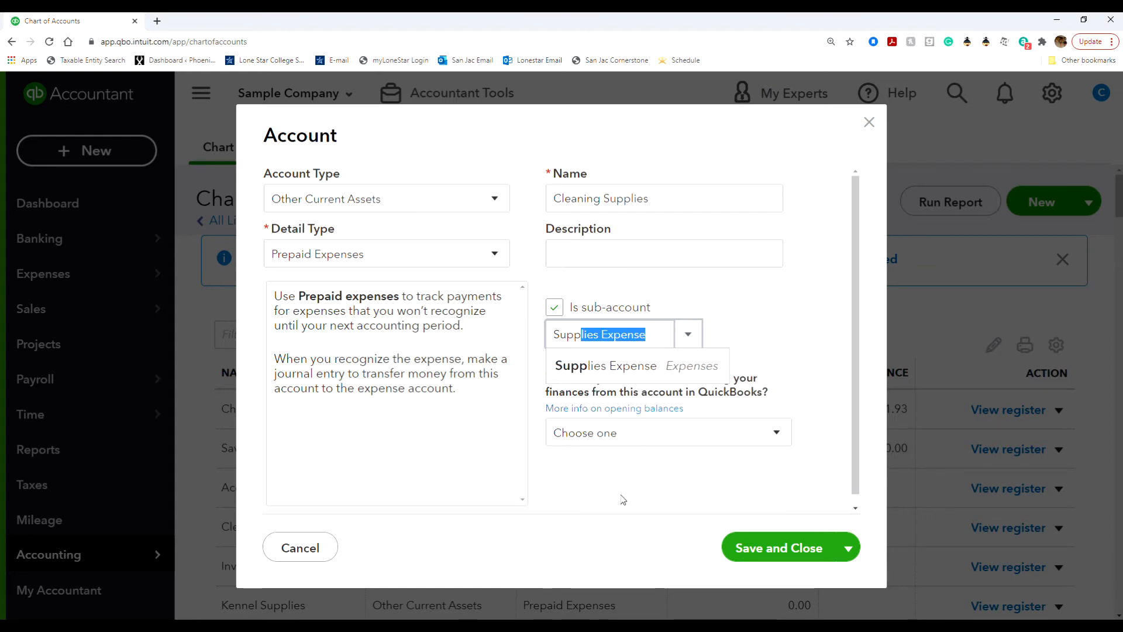
key(BackSpace)
key(BackSpace)
key(BackSpace)
key(BackSpace)
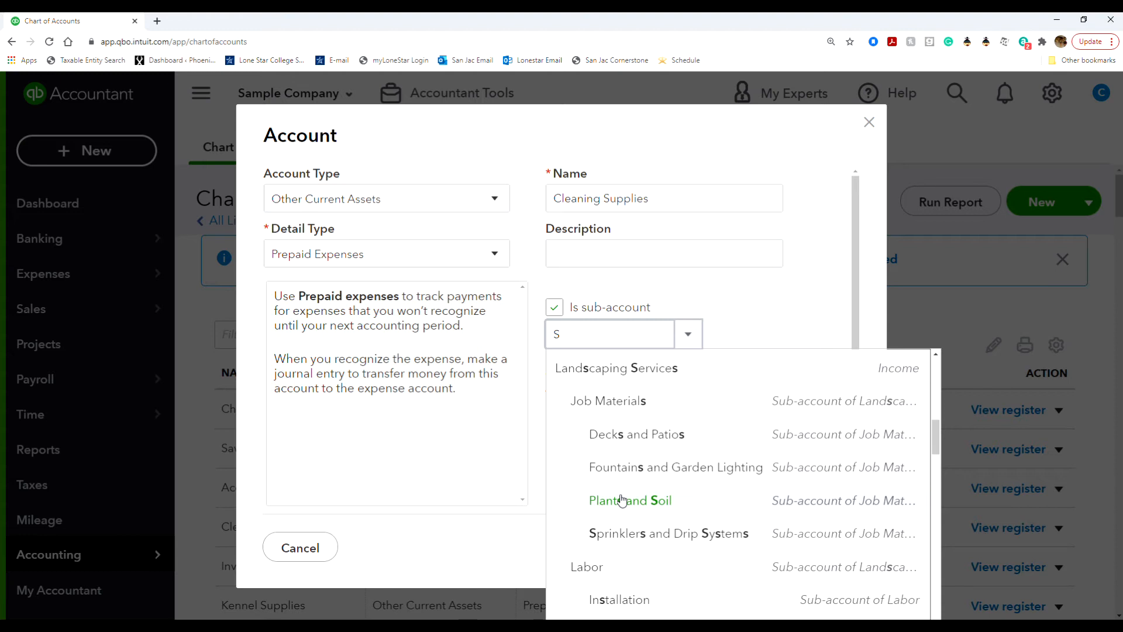
Pick Prepaid Expenses (Other Current Assets) as the parent account for Cleaning Supplies.
text(p)
key(BackSpace)
text(u)
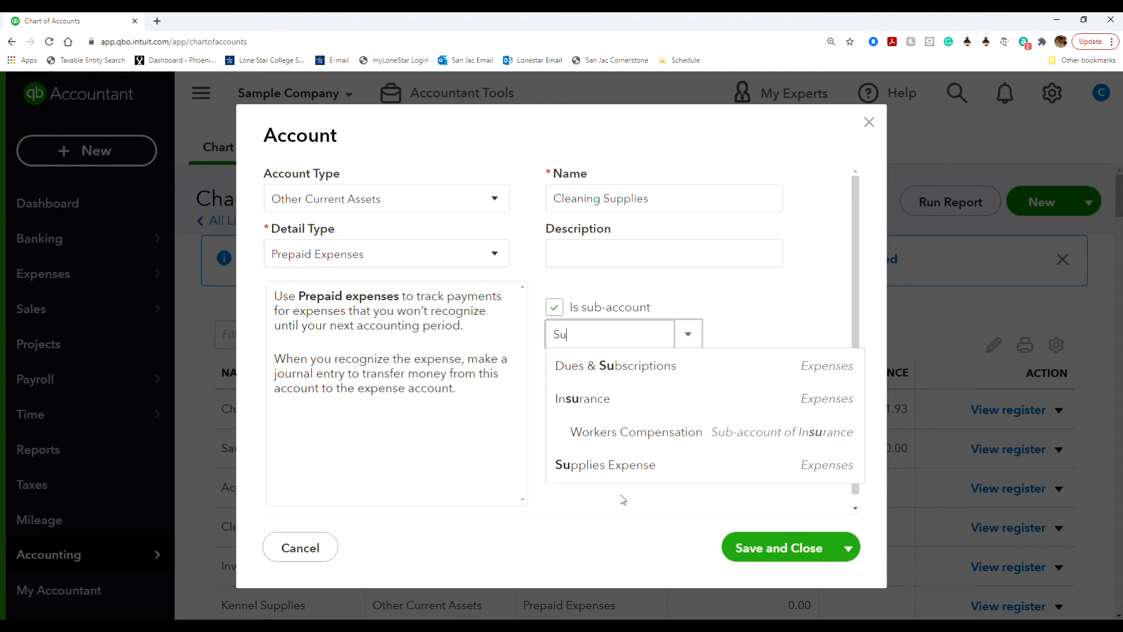
text(p)
key(BackSpace)
key(BackSpace)
text(pplies)
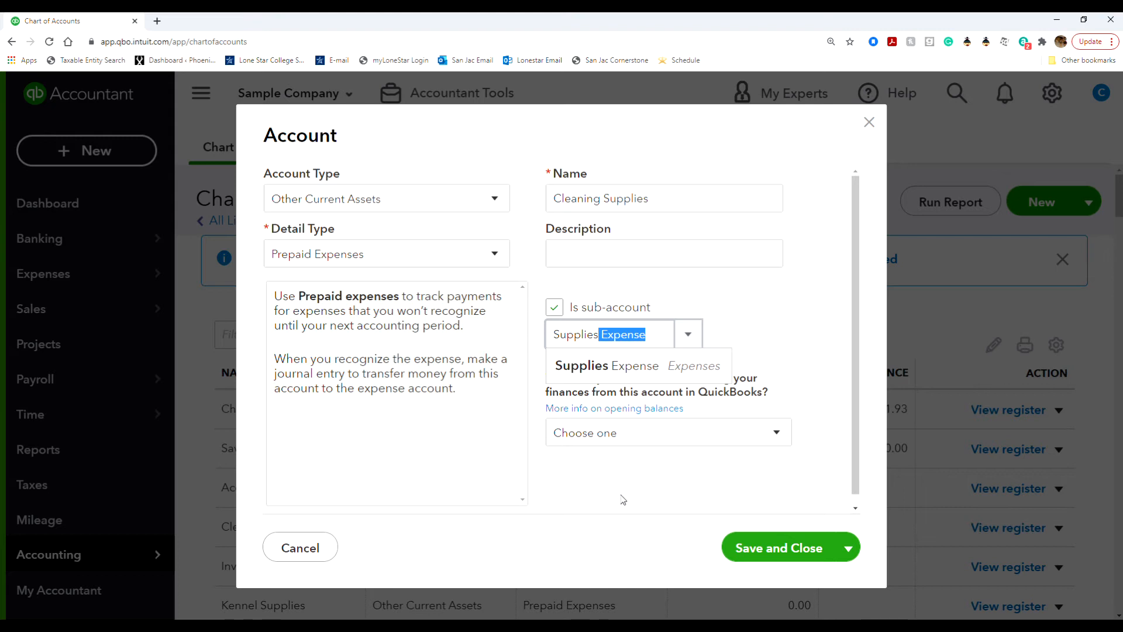
key(BackSpace)
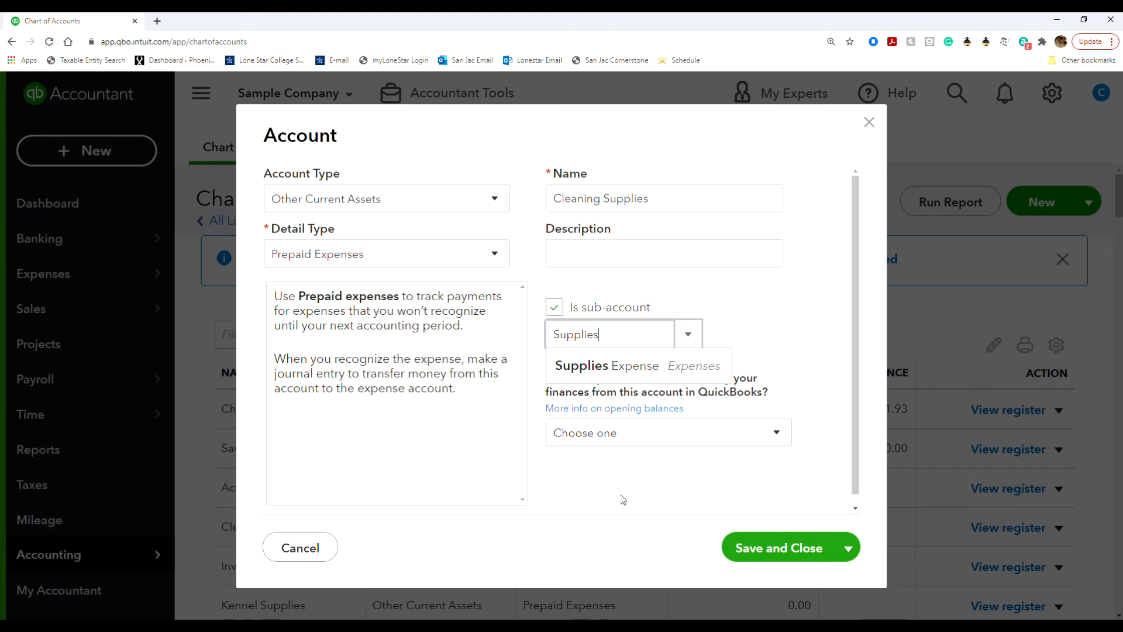
click(780, 345)
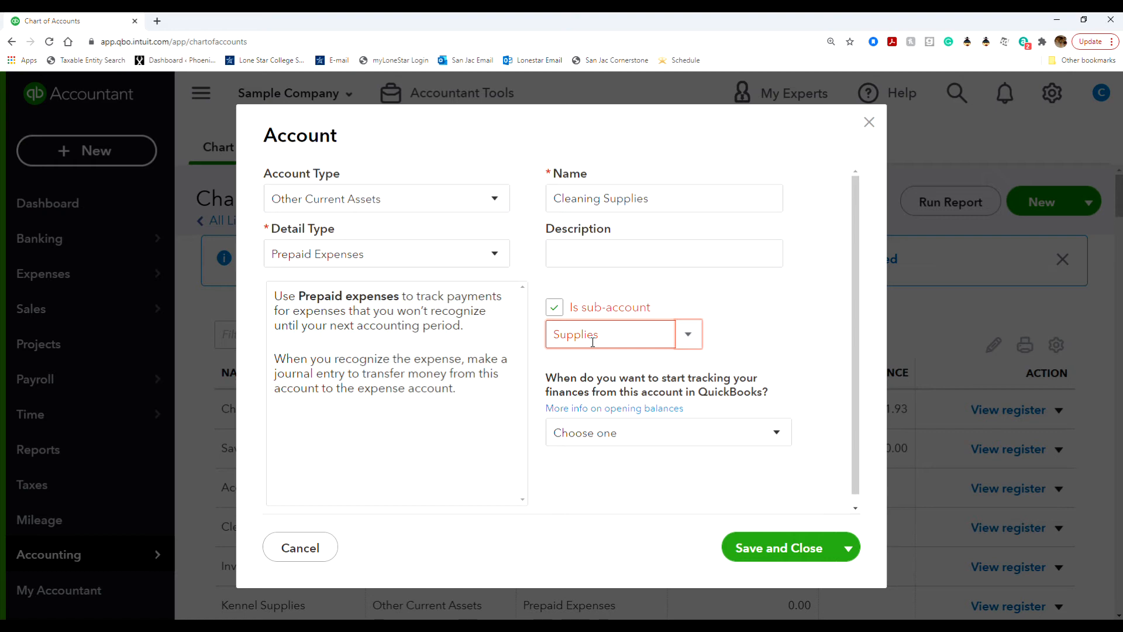
click(692, 340)
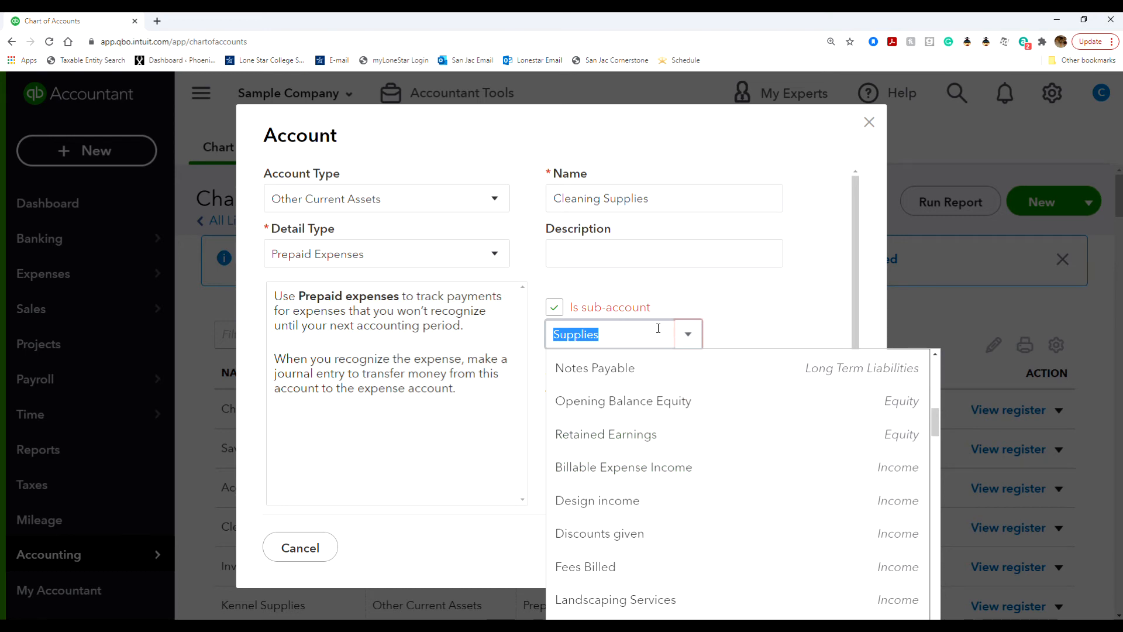
text(pre)
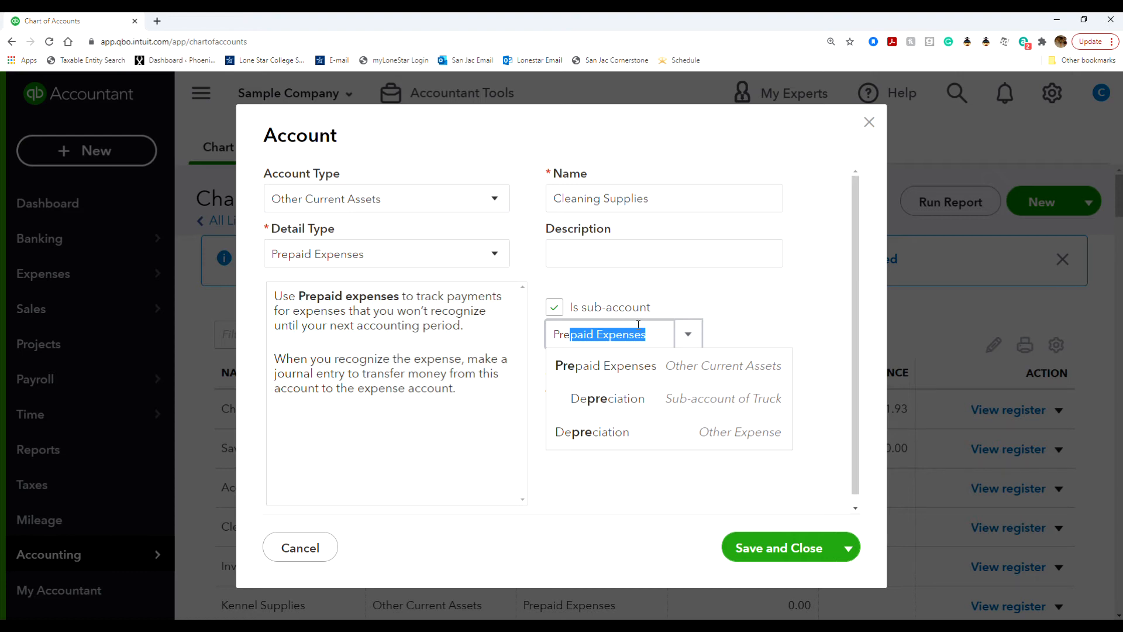
click(725, 365)
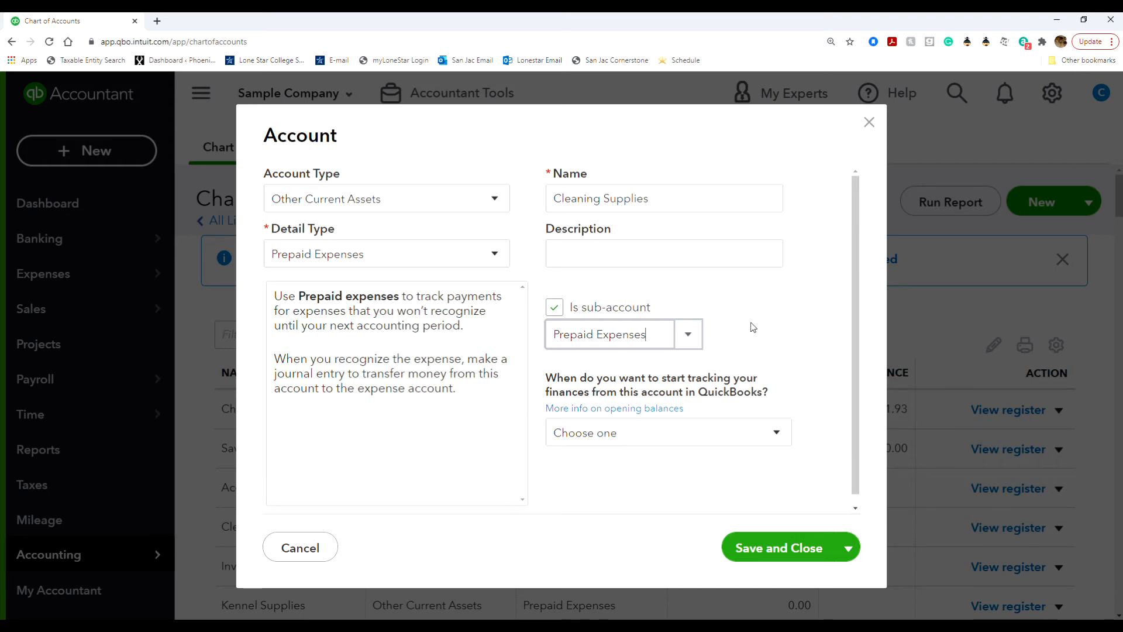
Start tracking from the beginning of this year with a 750 opening balance as of 12/31/2020.
click(734, 439)
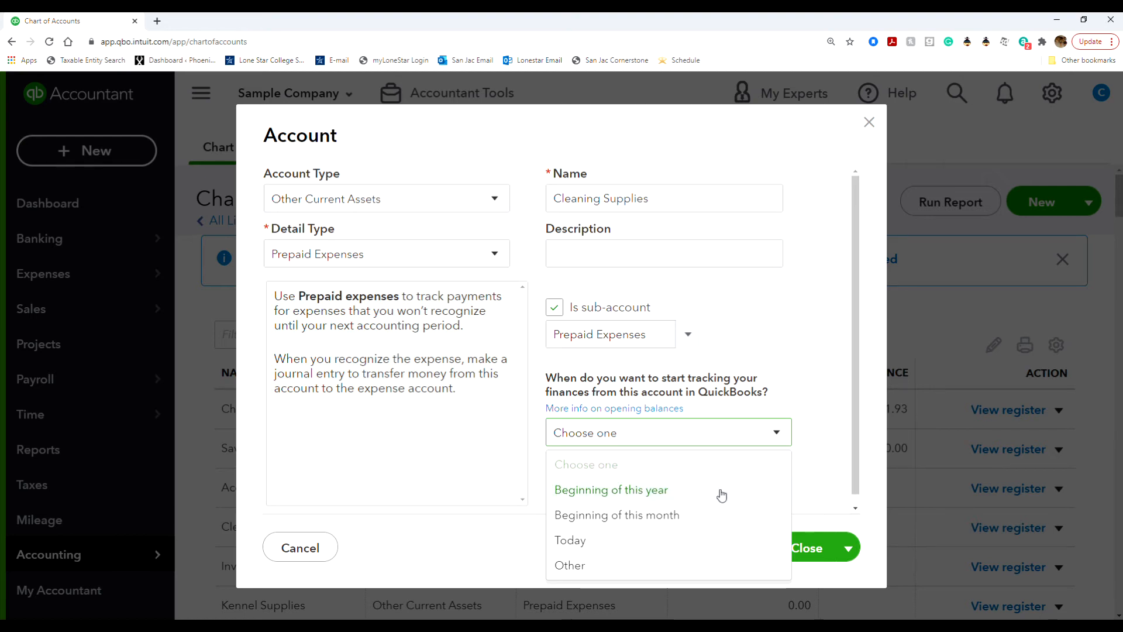
click(683, 567)
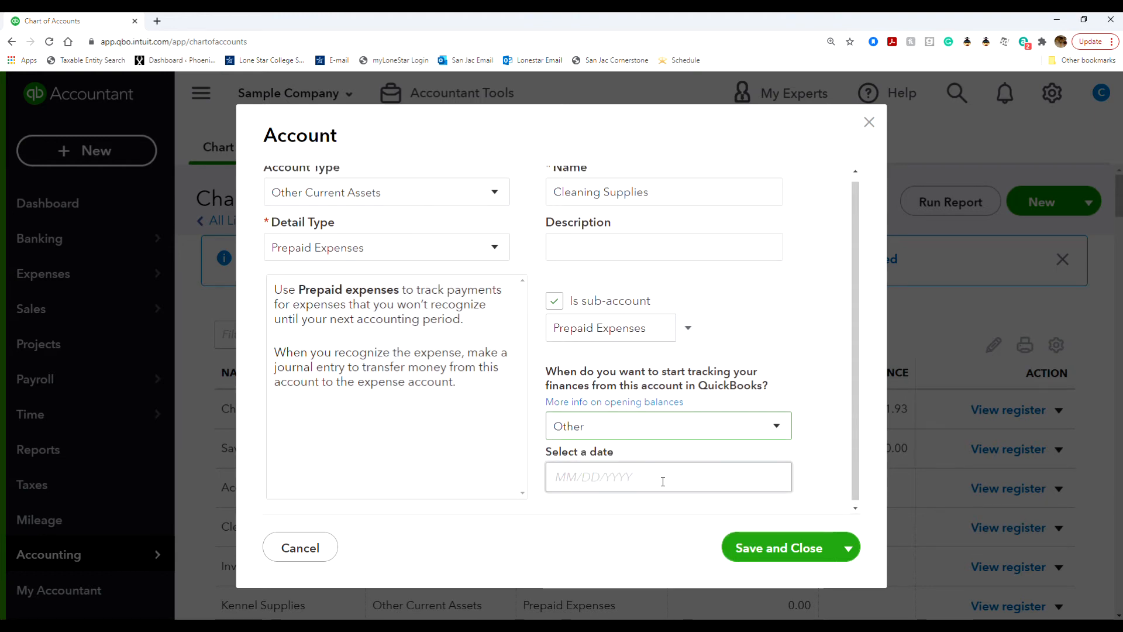
click(688, 436)
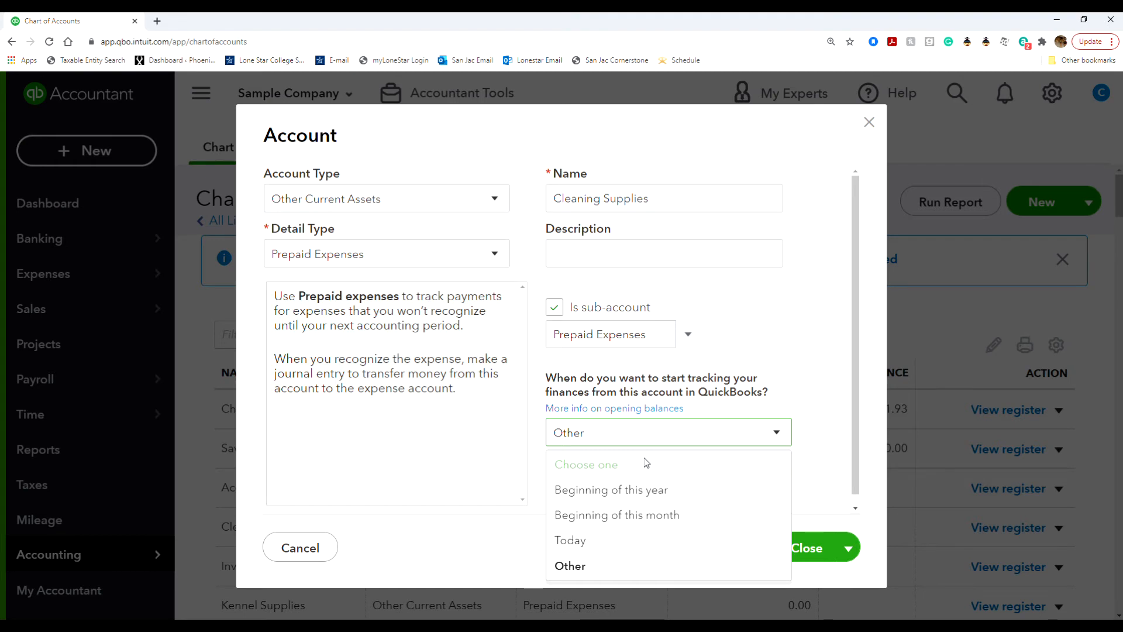
click(719, 376)
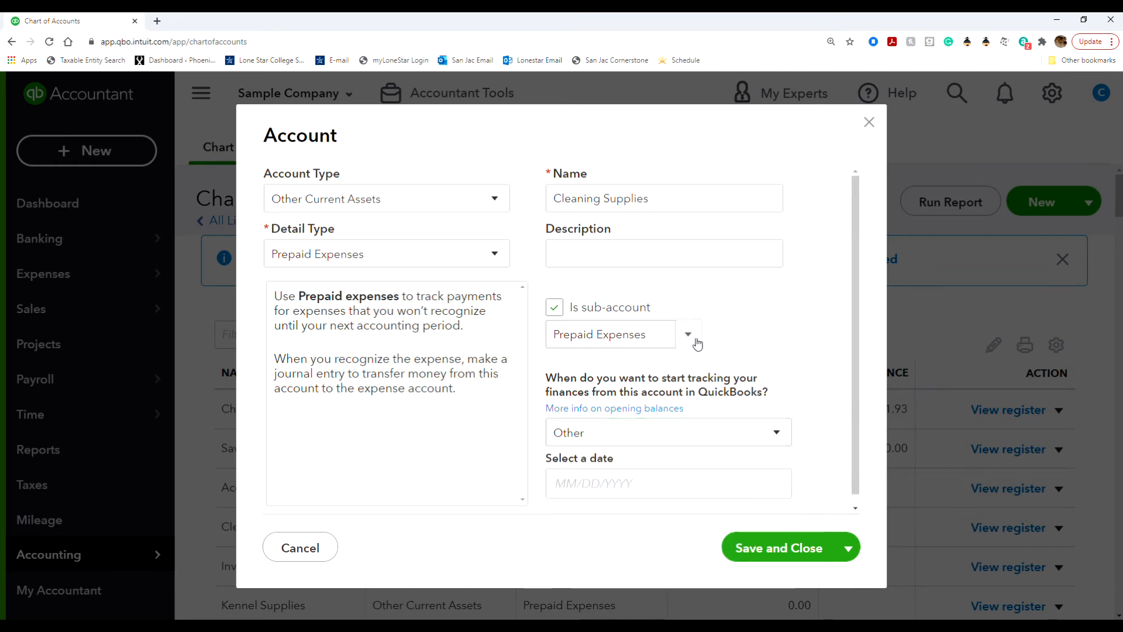
click(690, 338)
click(689, 336)
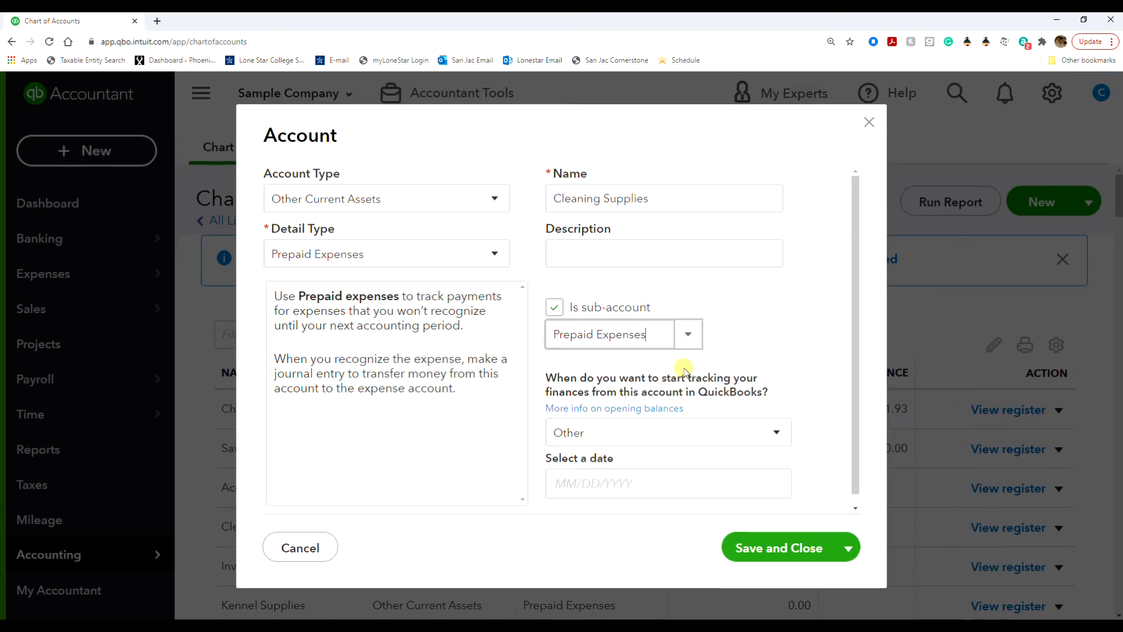
click(768, 430)
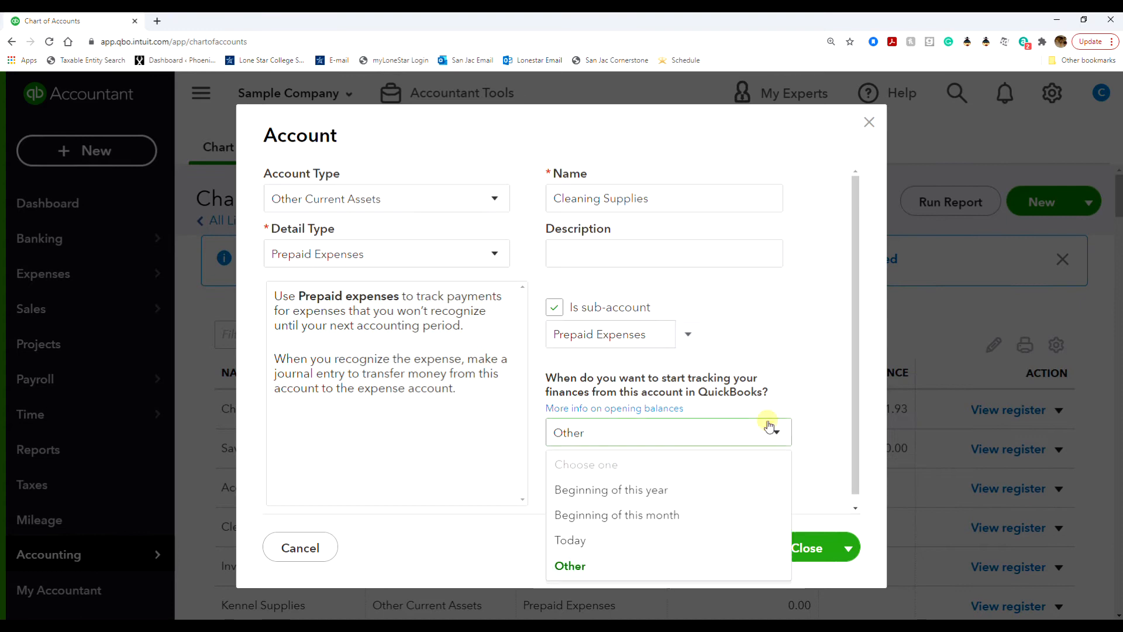
click(688, 487)
scroll(688, 491, down, 1)
click(687, 491)
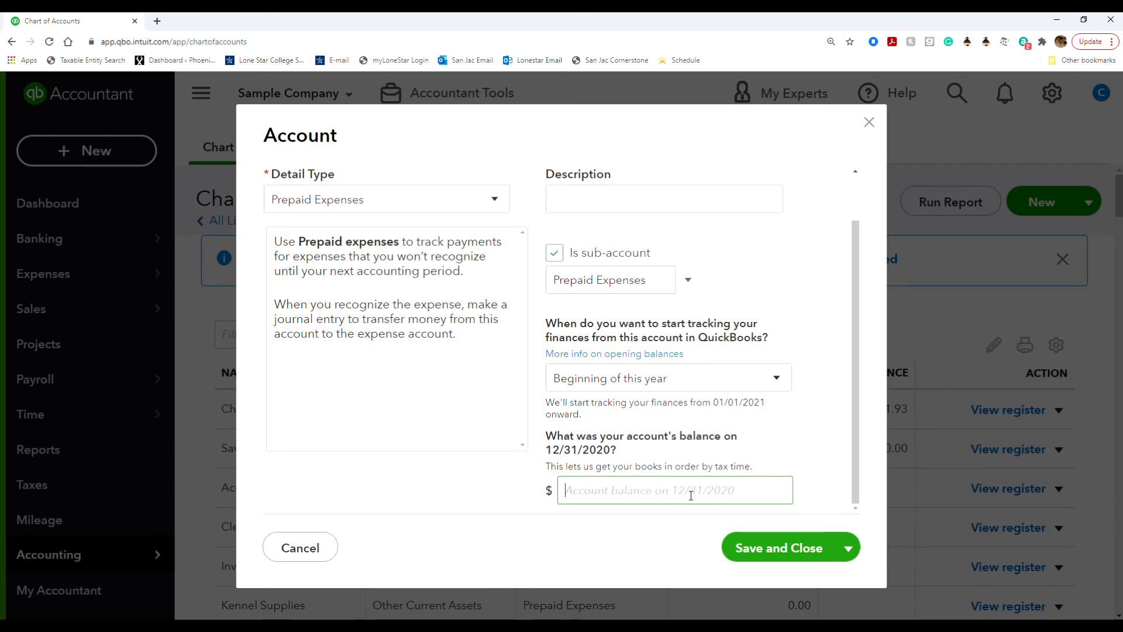
text(750)
Save Cleaning Supplies and check it is listed under Prepaid Expenses with 750.00.
click(816, 557)
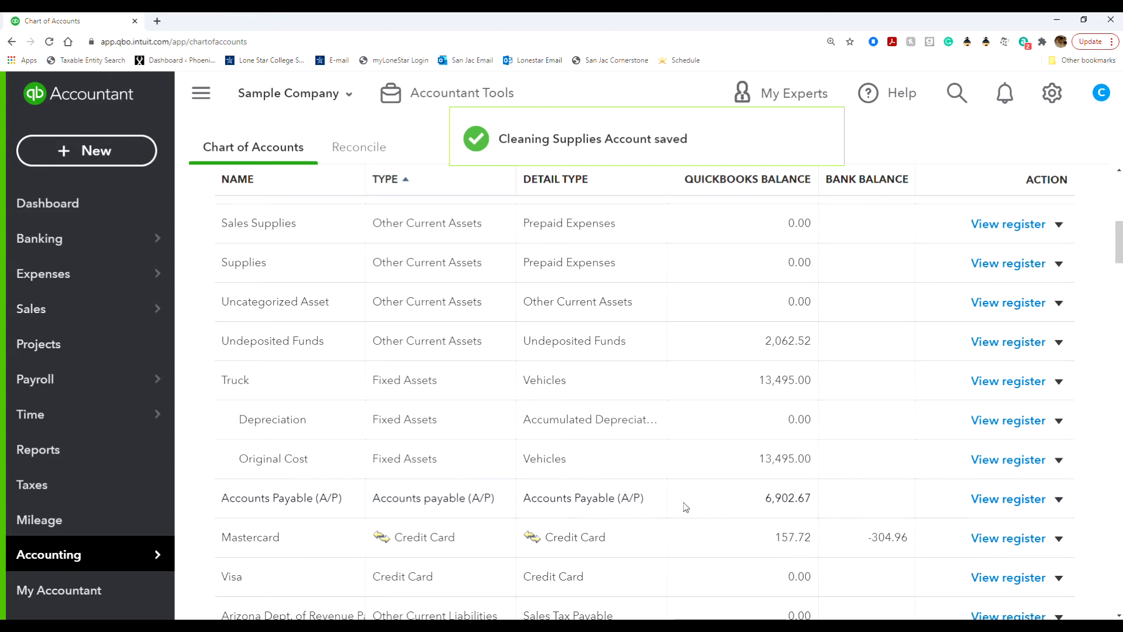
scroll(657, 506, down, 5)
scroll(656, 507, down, 4)
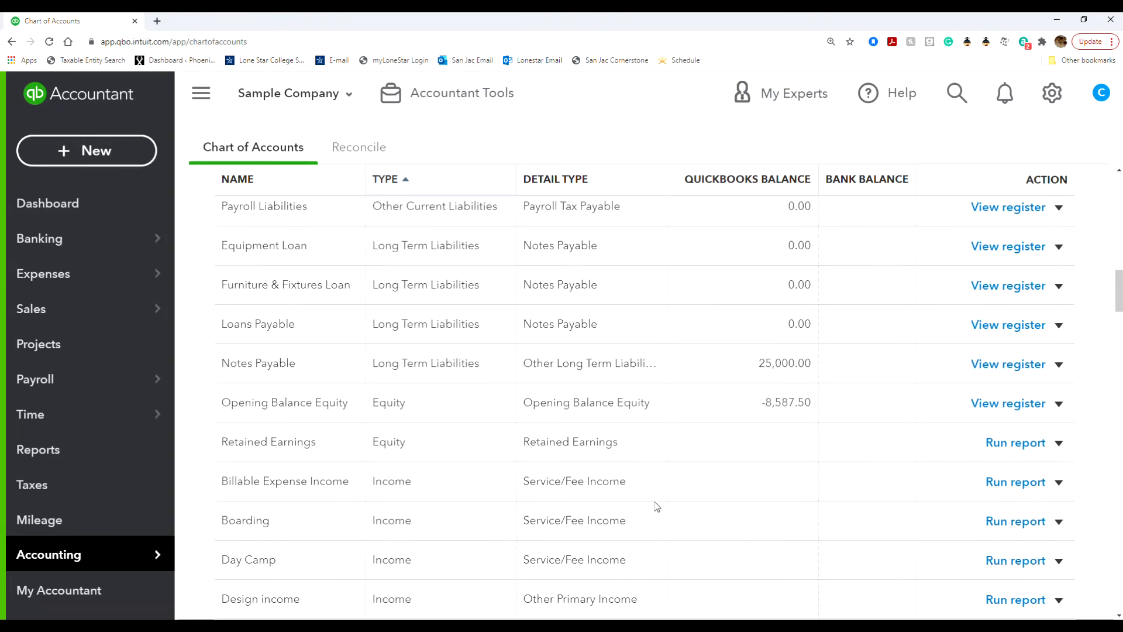
scroll(657, 507, up, 1)
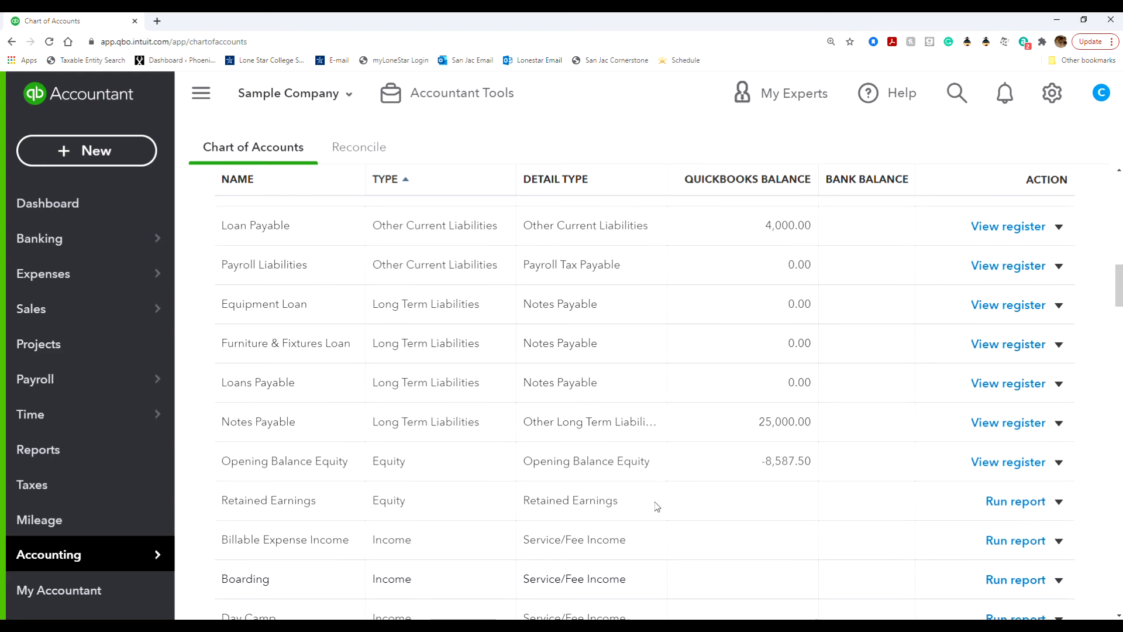
scroll(656, 506, down, 5)
scroll(657, 507, down, 1)
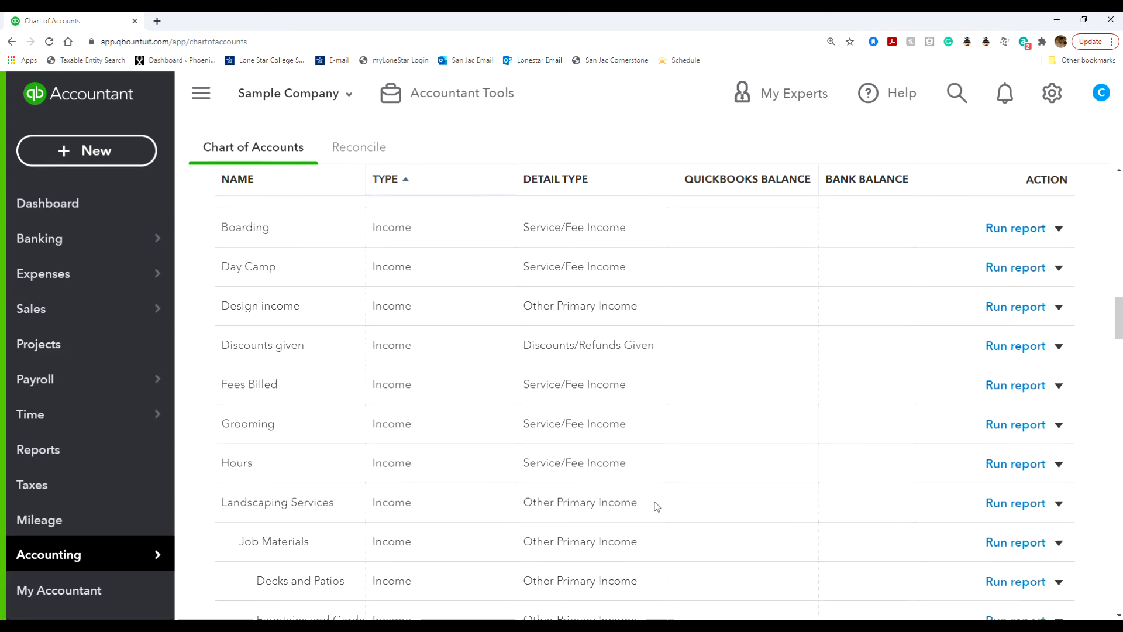
scroll(657, 506, down, 2)
scroll(655, 507, down, 4)
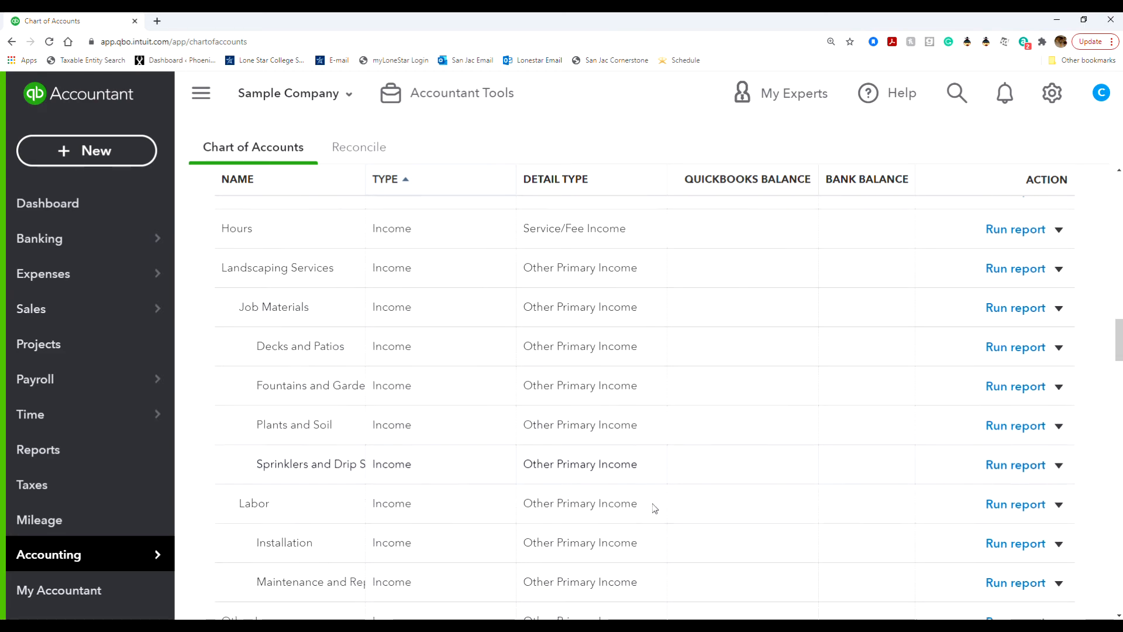
scroll(655, 506, up, 1)
scroll(654, 507, up, 15)
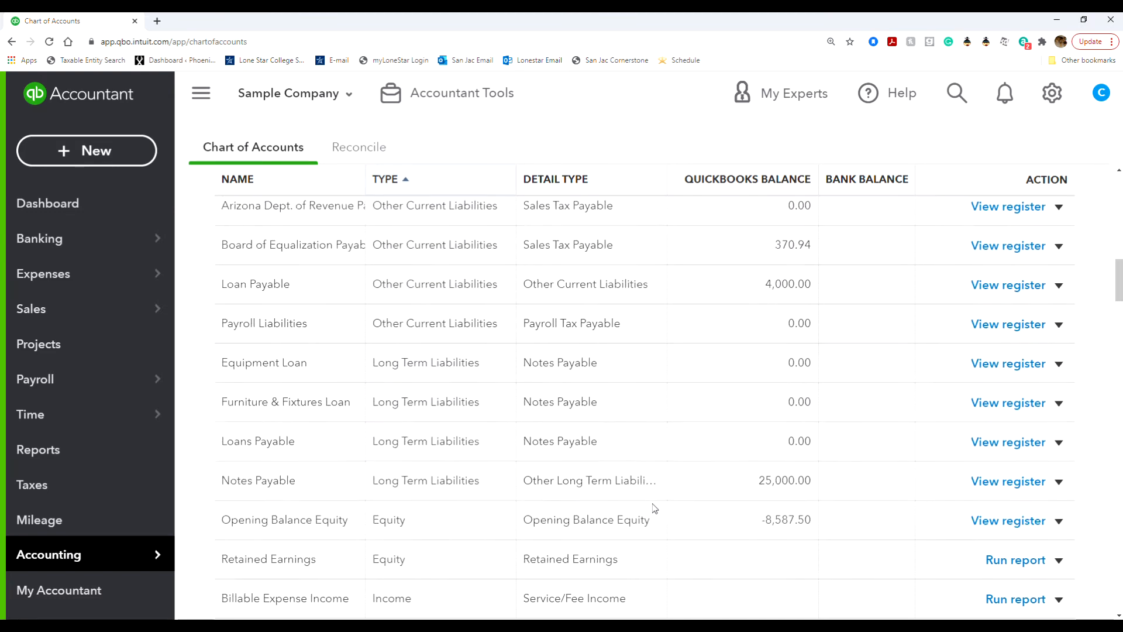
scroll(654, 507, down, 1)
scroll(654, 508, down, 4)
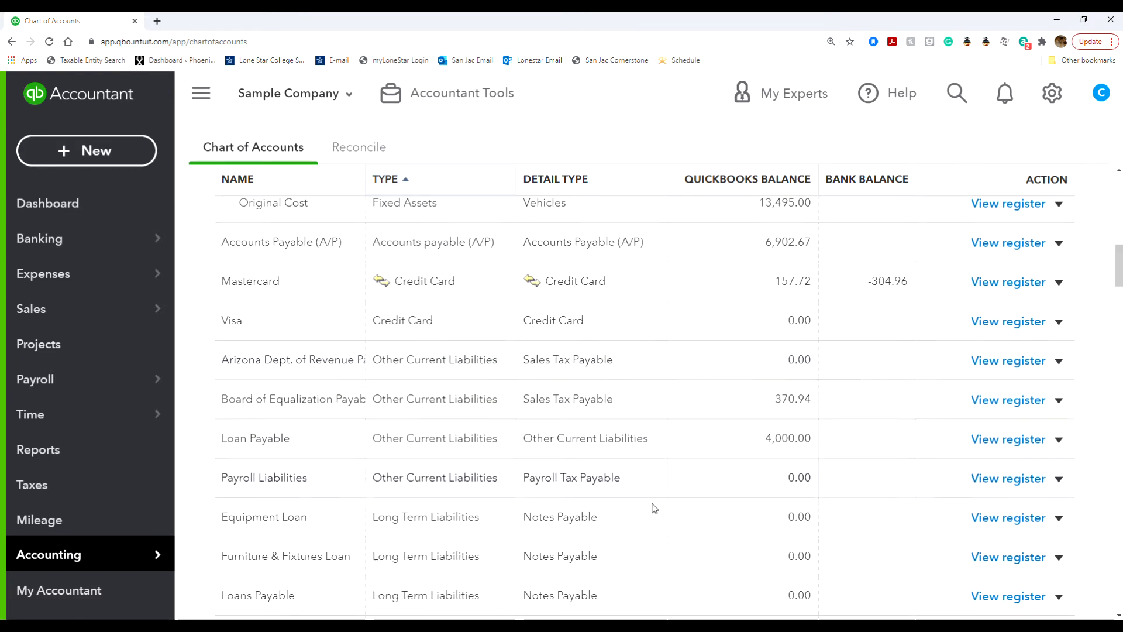
scroll(654, 508, down, 3)
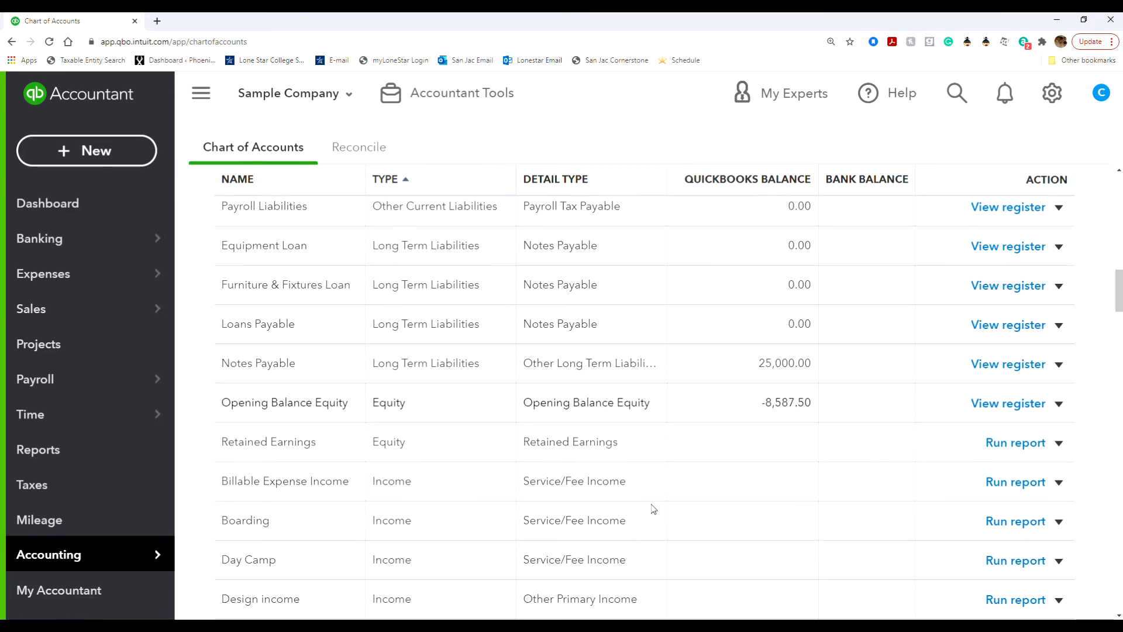
scroll(653, 508, down, 5)
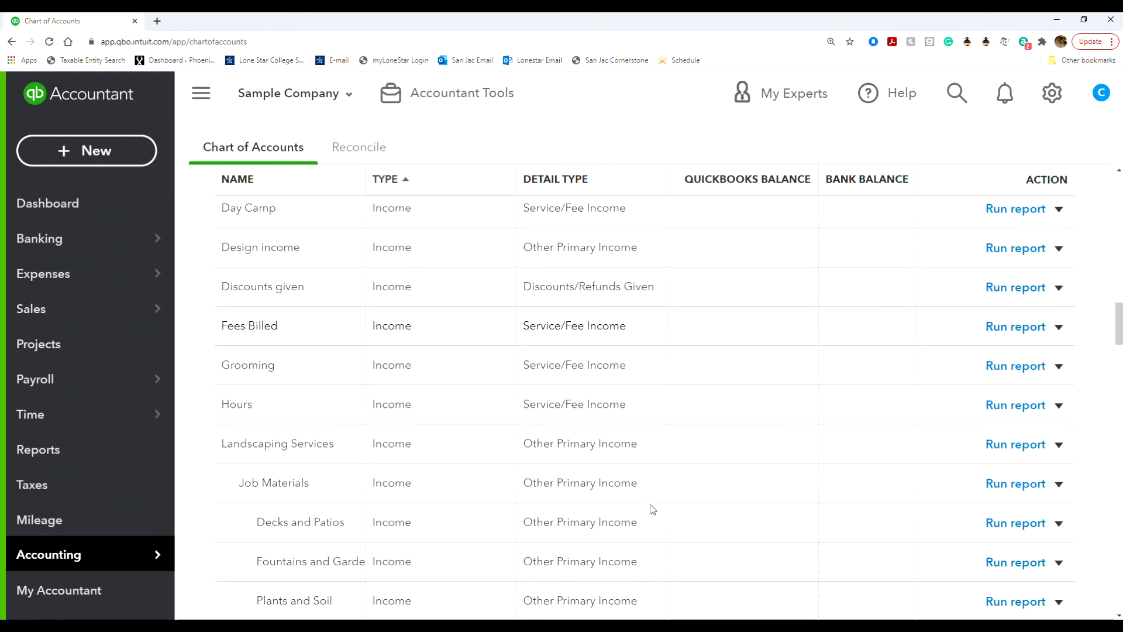
scroll(654, 509, up, 4)
scroll(653, 509, up, 10)
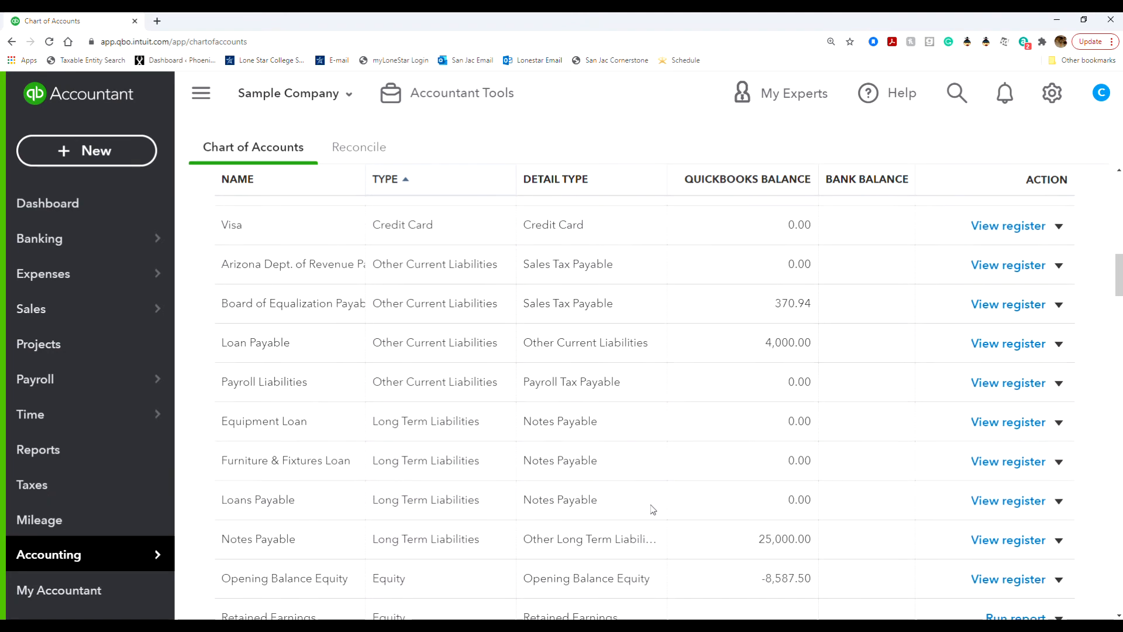
scroll(653, 509, up, 6)
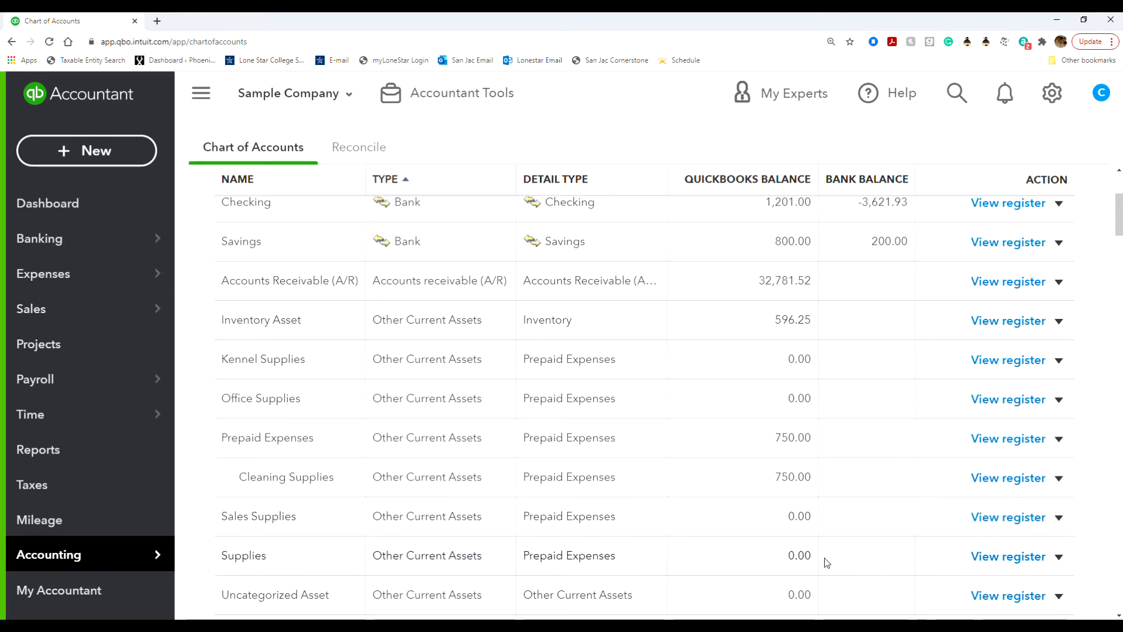
click(1059, 556)
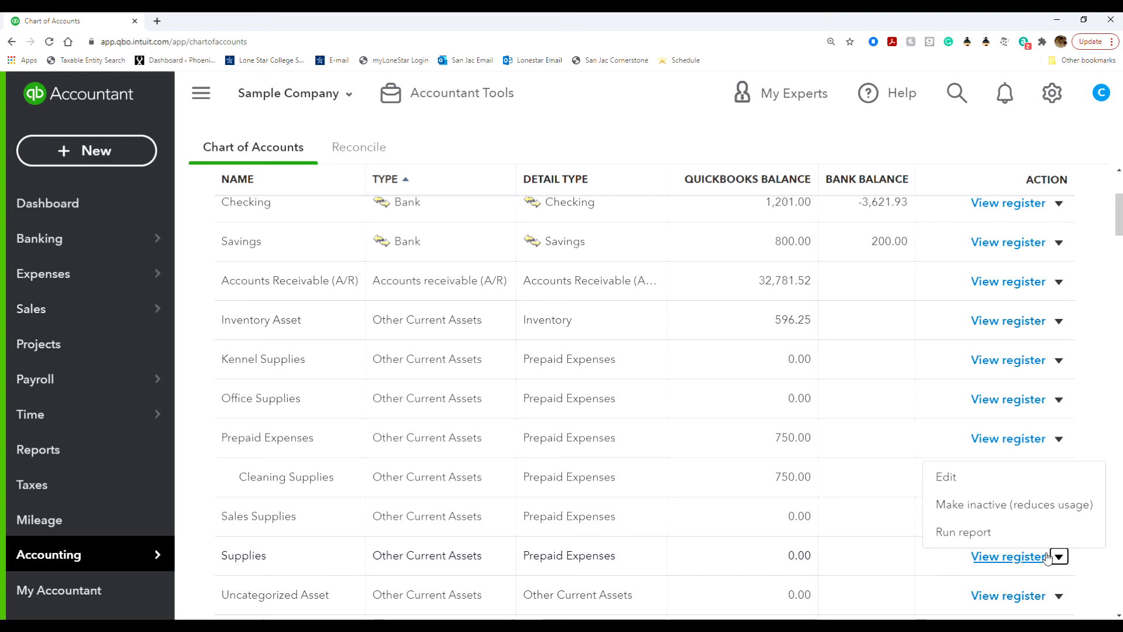
click(956, 479)
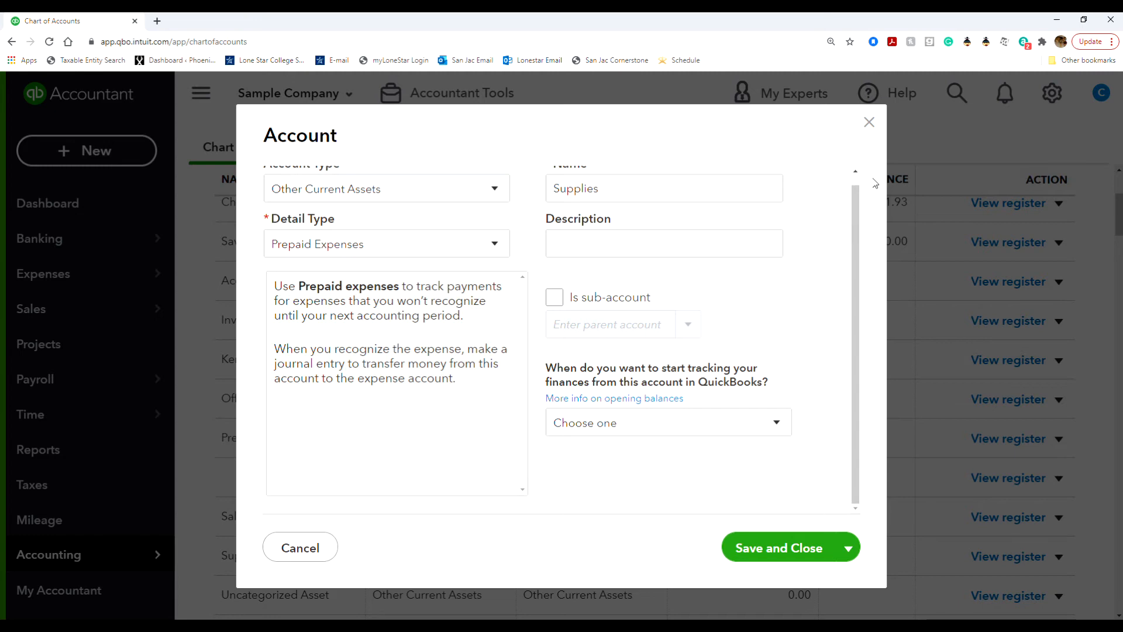
click(869, 123)
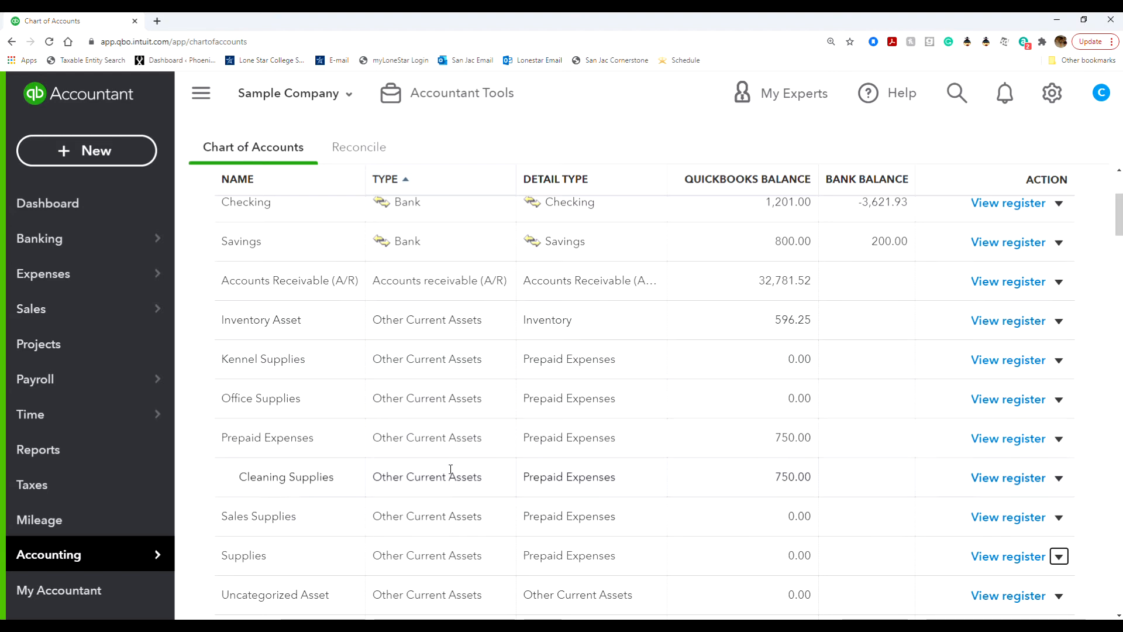
Edit Kennel Supplies, tick Is sub-account and choose Supplies as its parent.
click(1060, 367)
click(1025, 383)
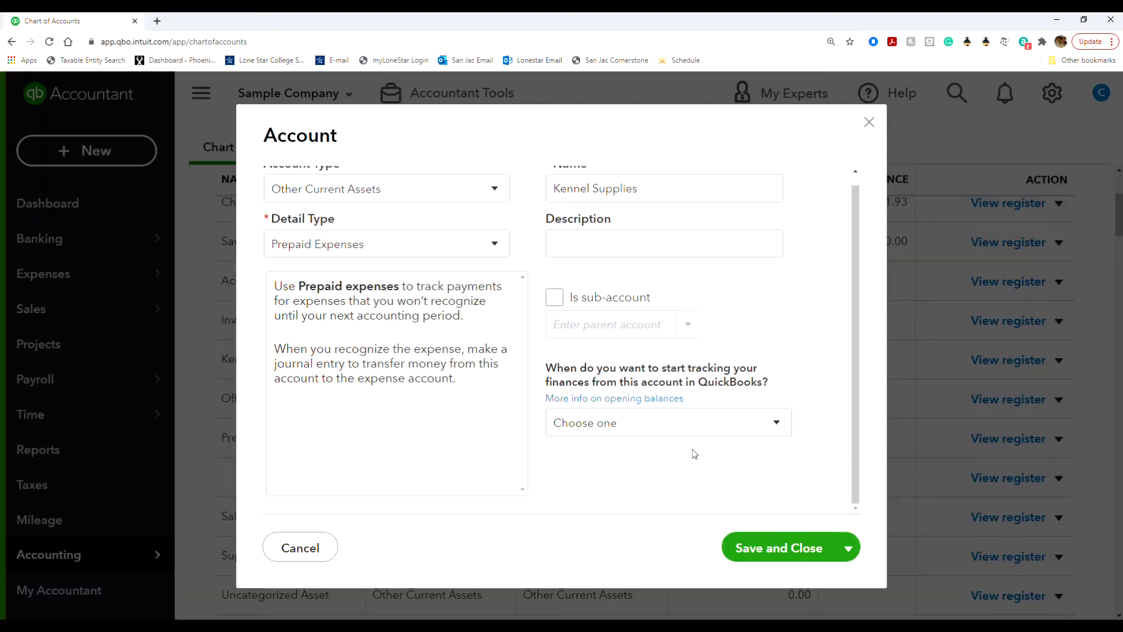
click(554, 297)
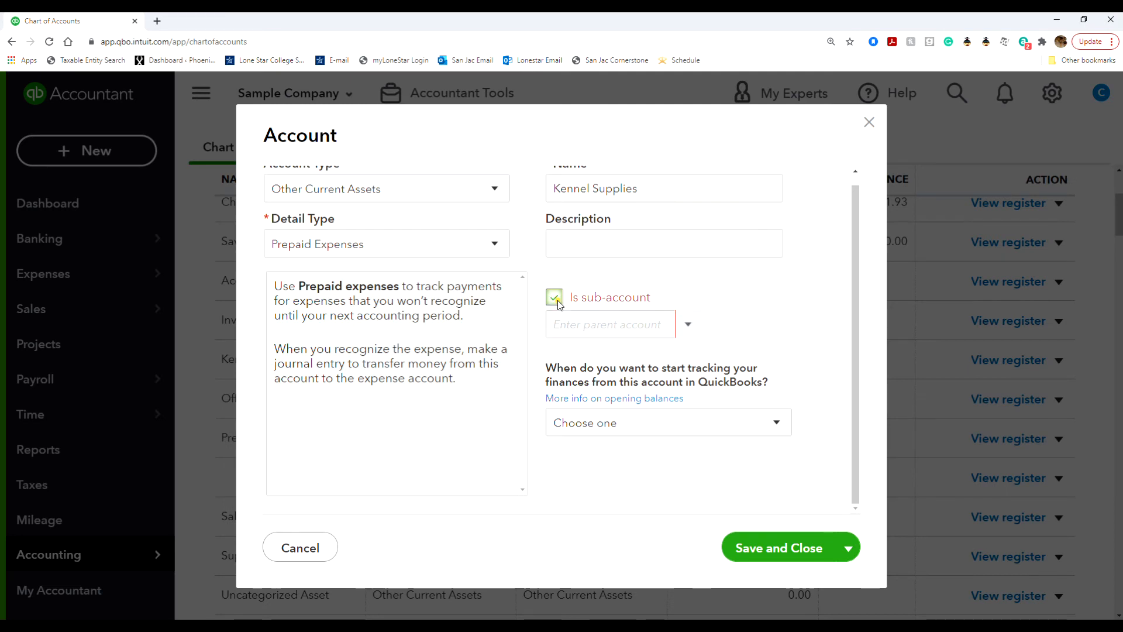
click(687, 325)
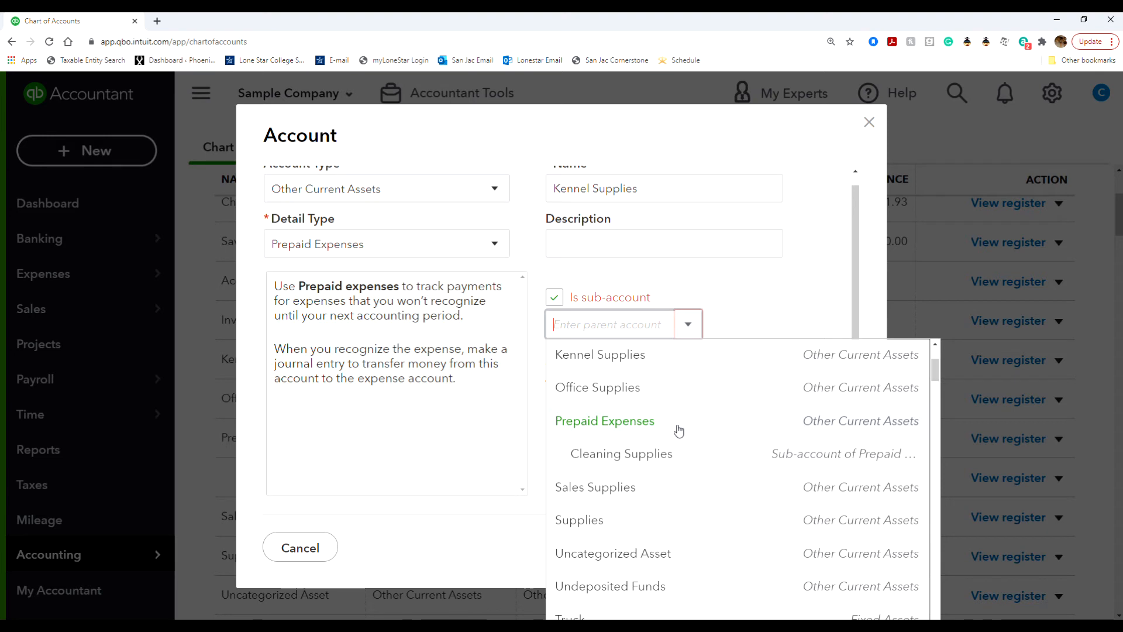
click(704, 519)
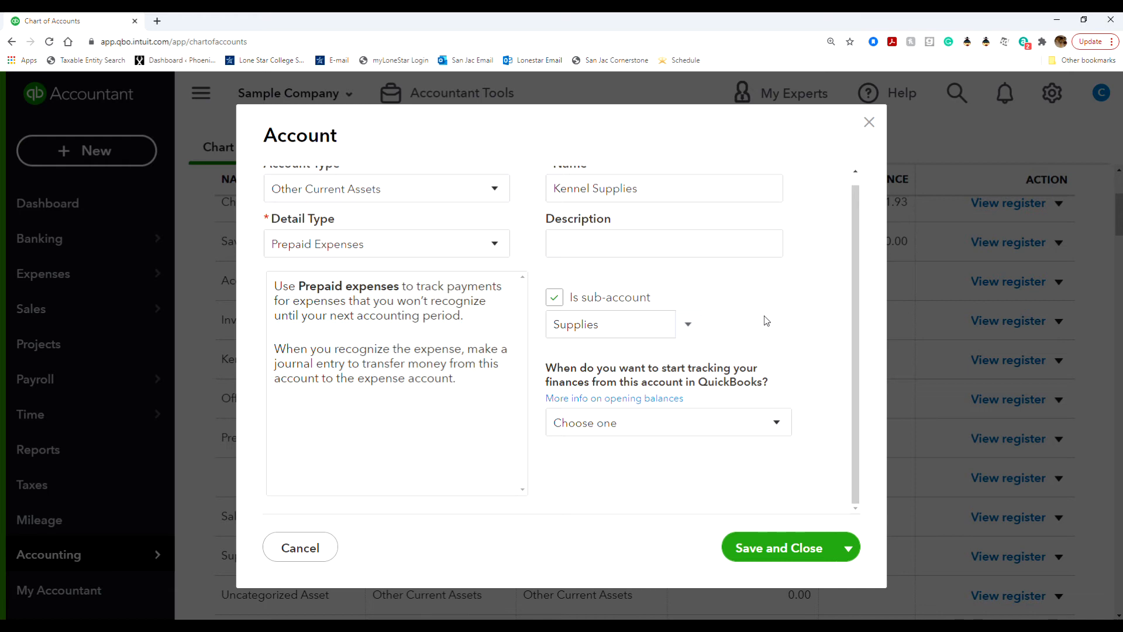
Track Kennel Supplies from the beginning of this year with a 2,895.00 opening balance.
click(722, 424)
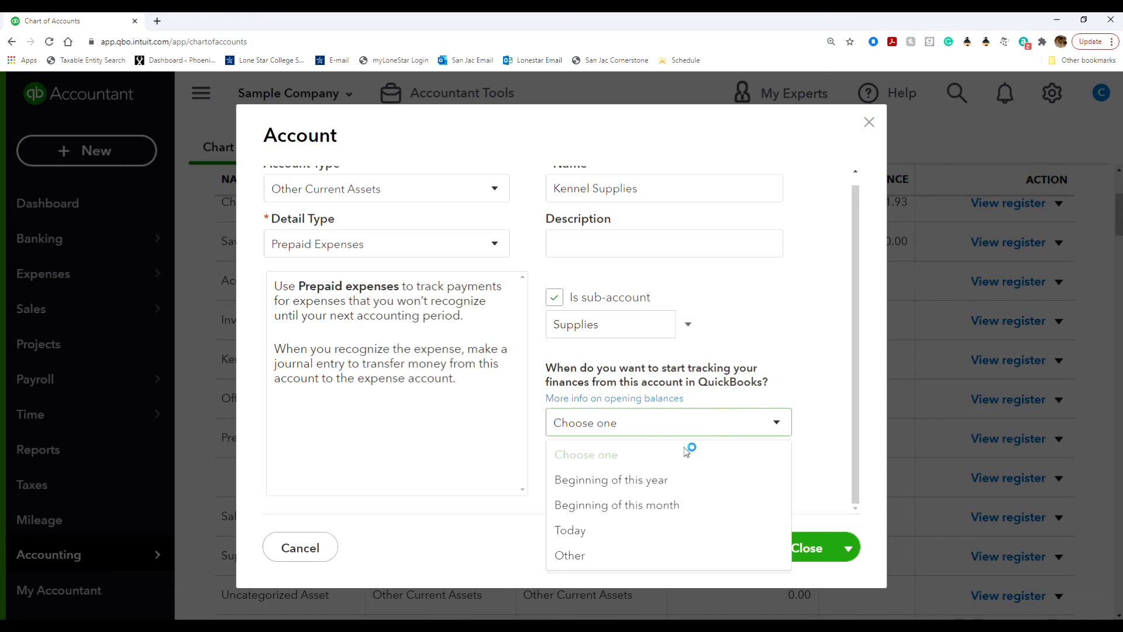
click(672, 479)
scroll(682, 475, down, 1)
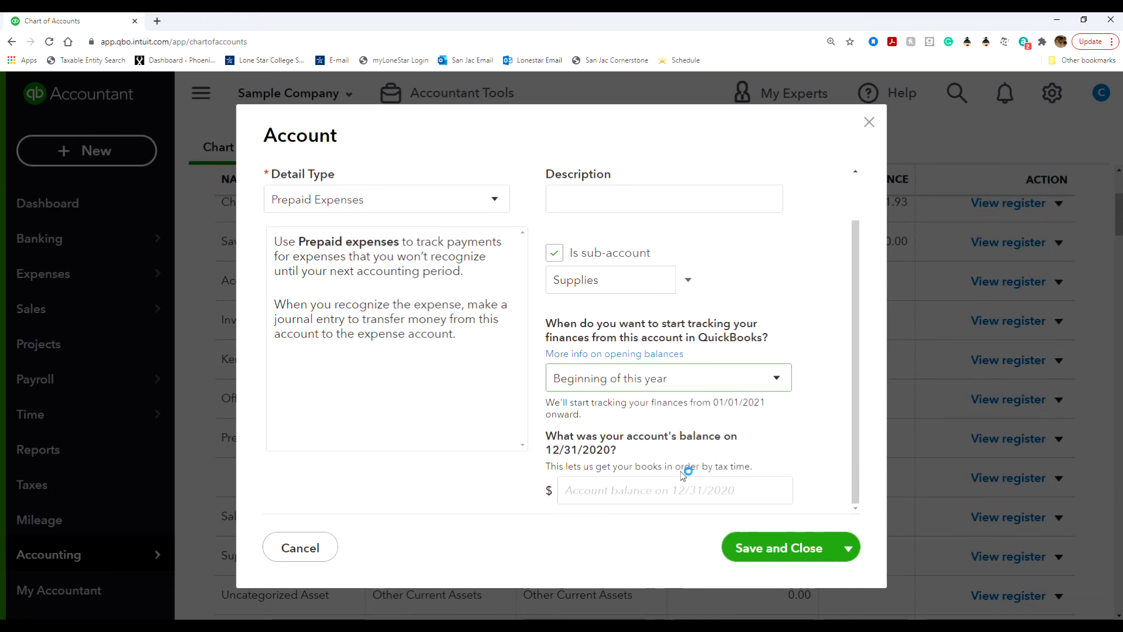
click(653, 490)
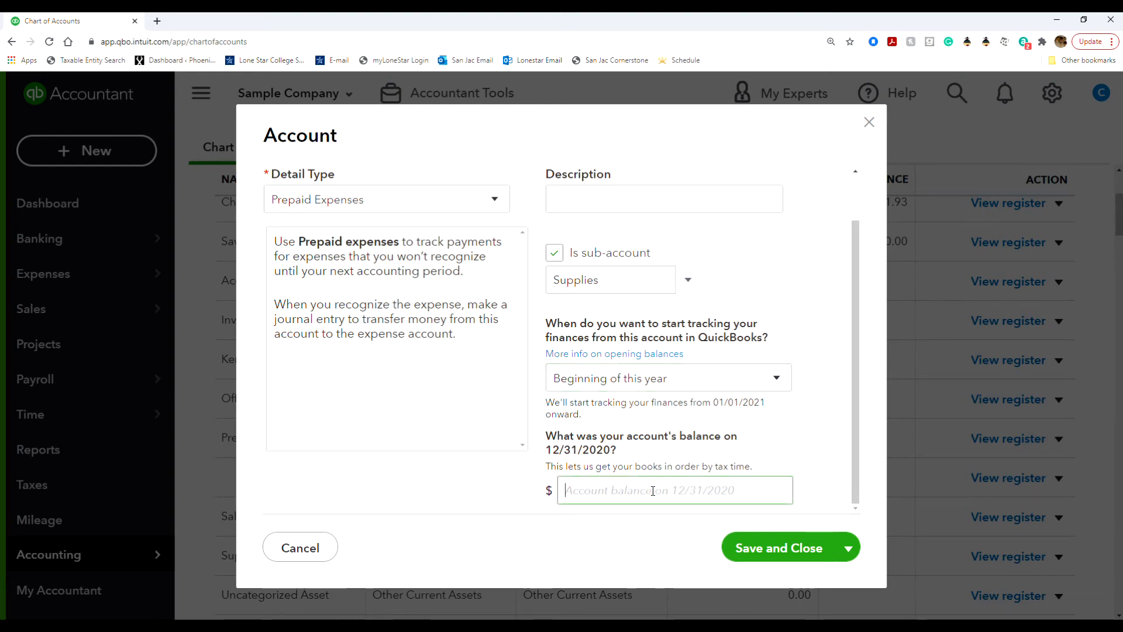
text(2,8)
text(95)
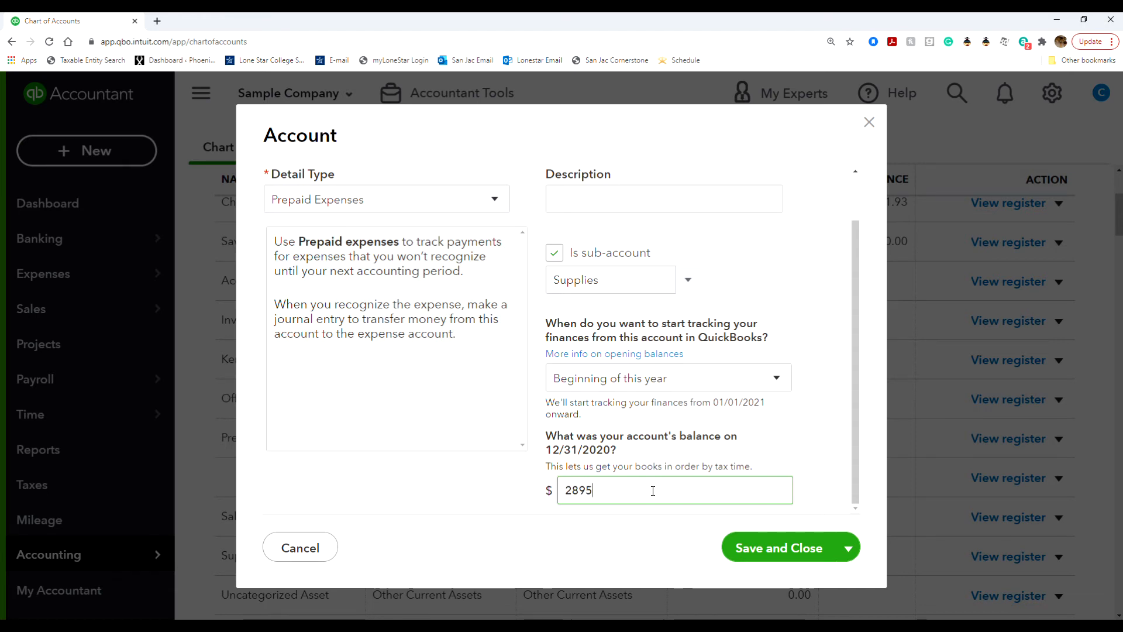
click(683, 460)
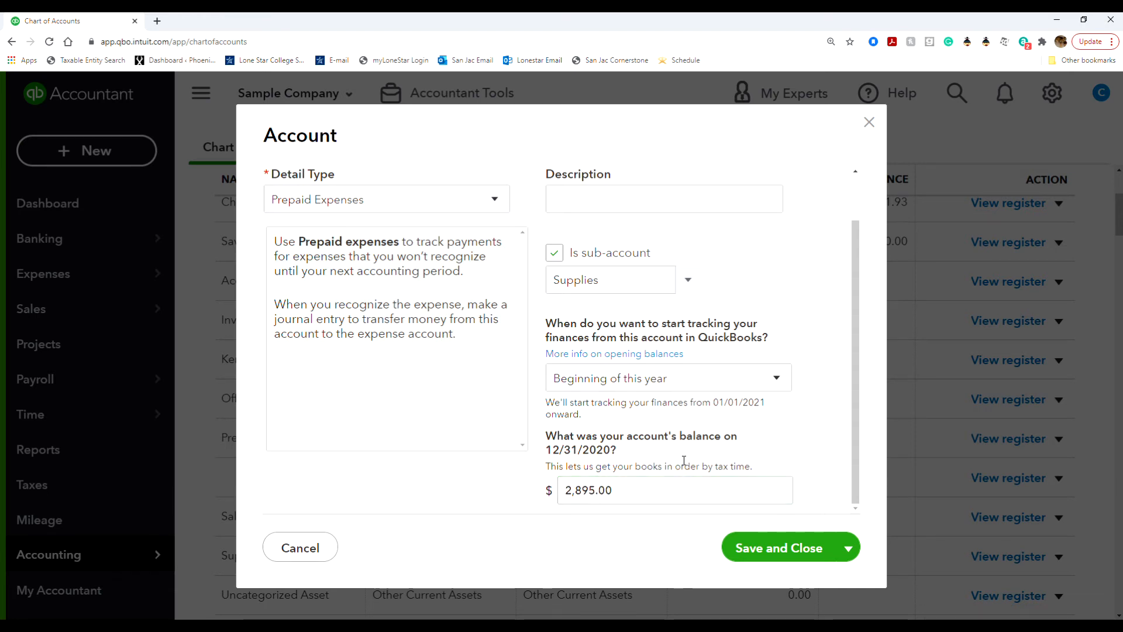
scroll(684, 461, up, 2)
scroll(720, 421, down, 2)
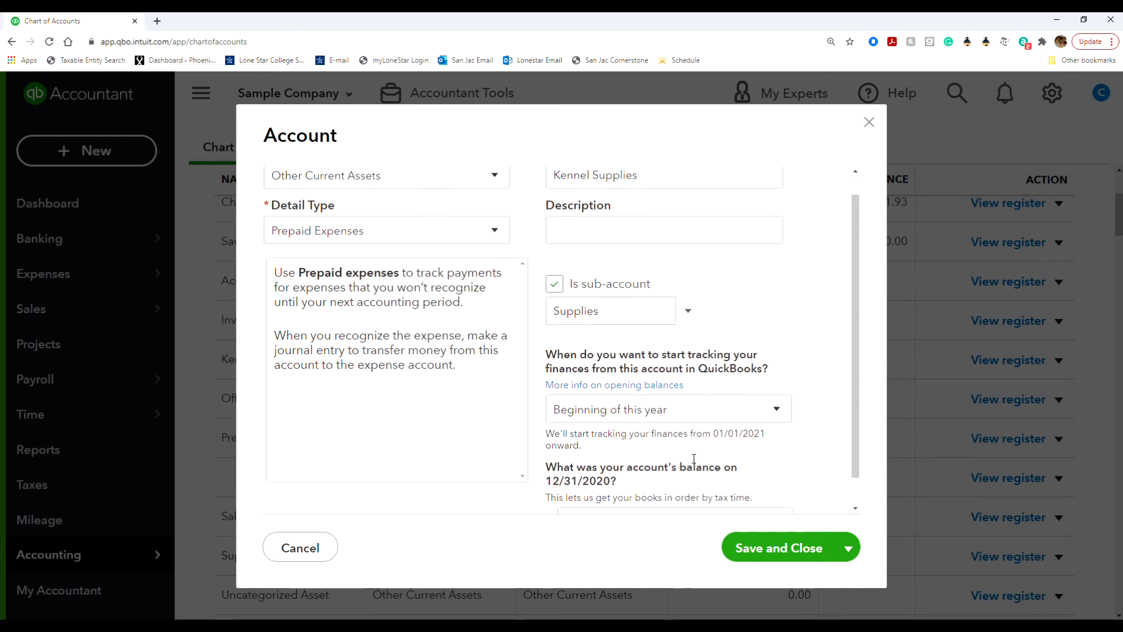
Change the tracking start to Other, dated 01/15/2021, and save Kennel Supplies.
click(757, 388)
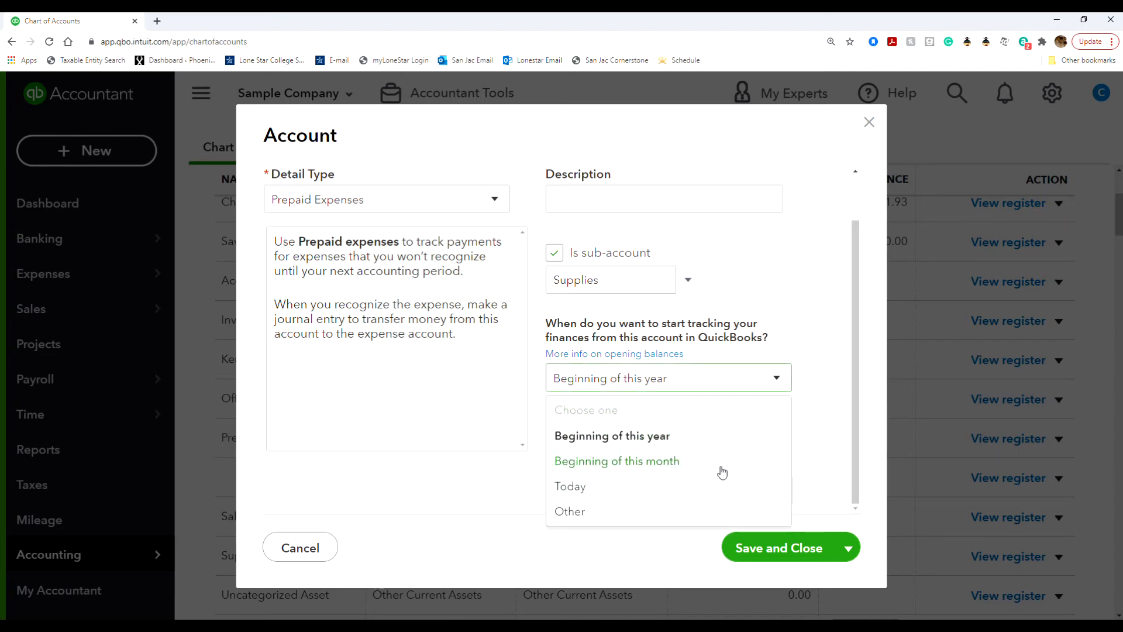
click(706, 508)
click(671, 463)
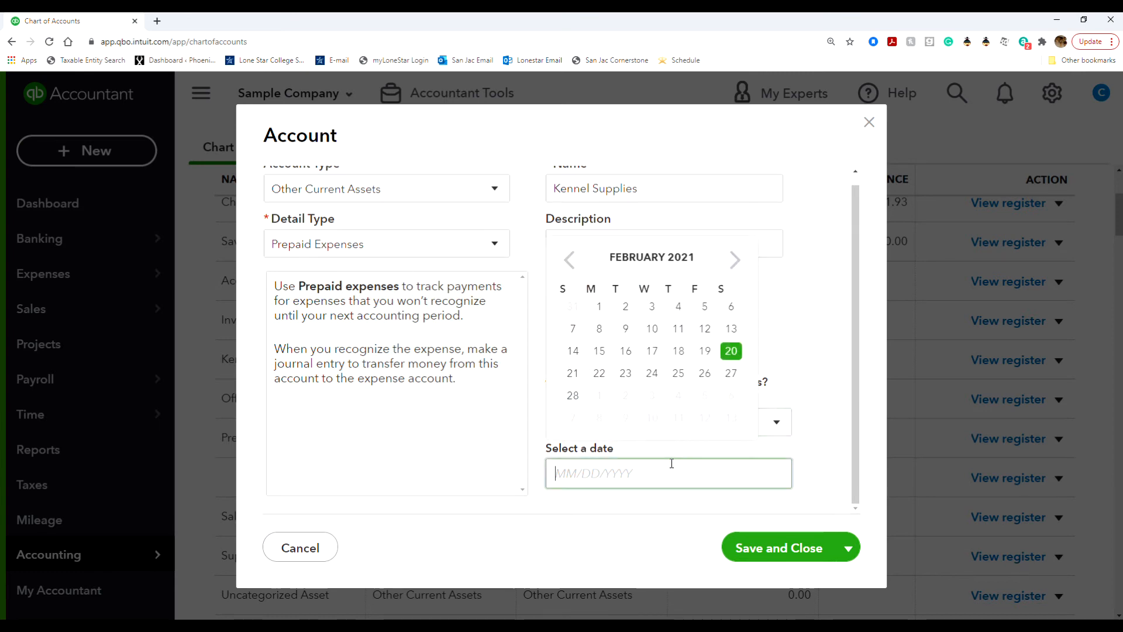
click(570, 264)
click(632, 475)
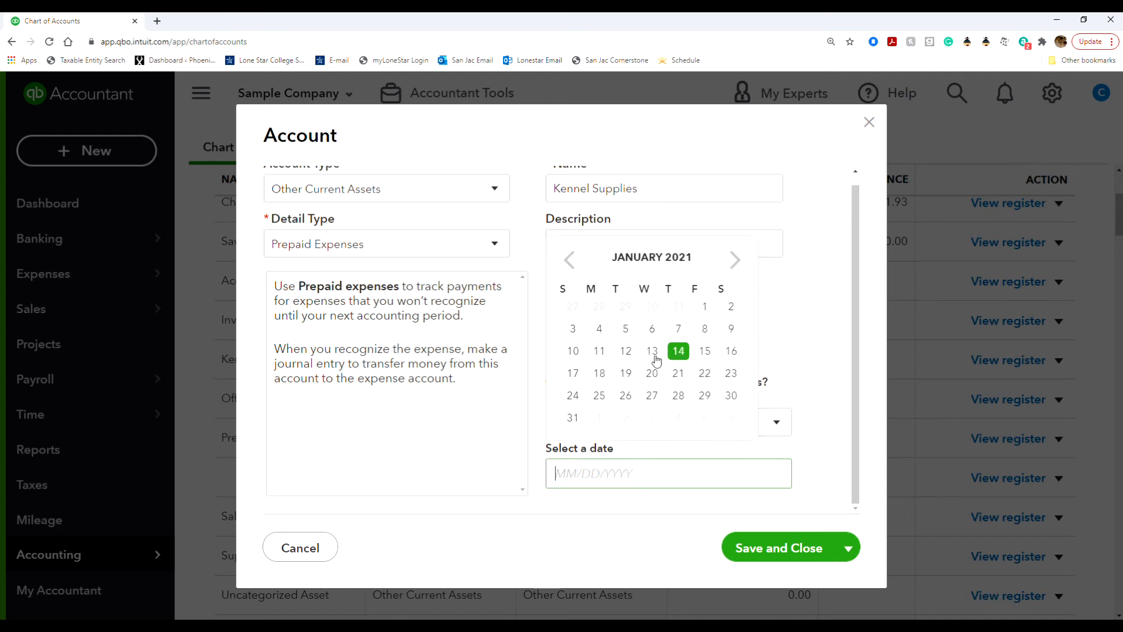
click(705, 351)
scroll(673, 466, down, 1)
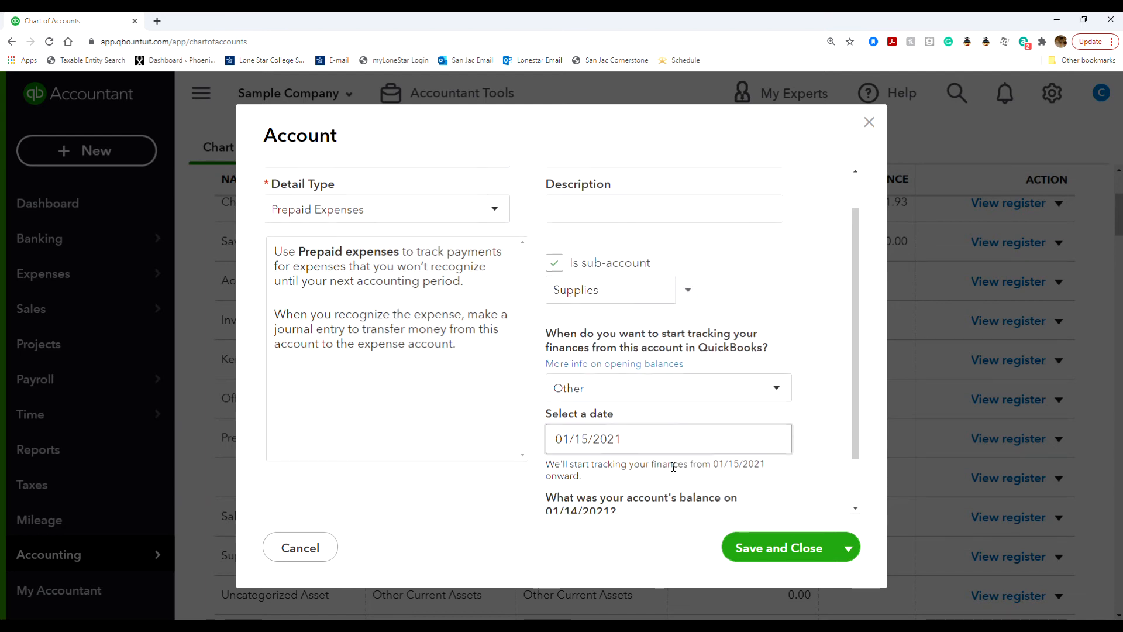
scroll(673, 466, down, 2)
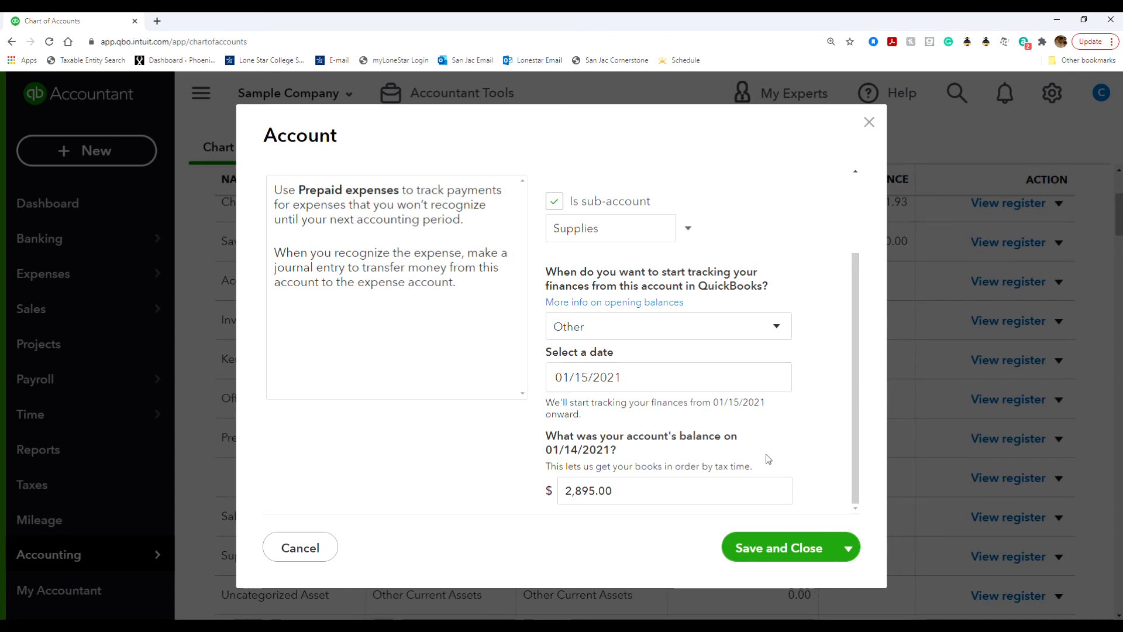
click(786, 547)
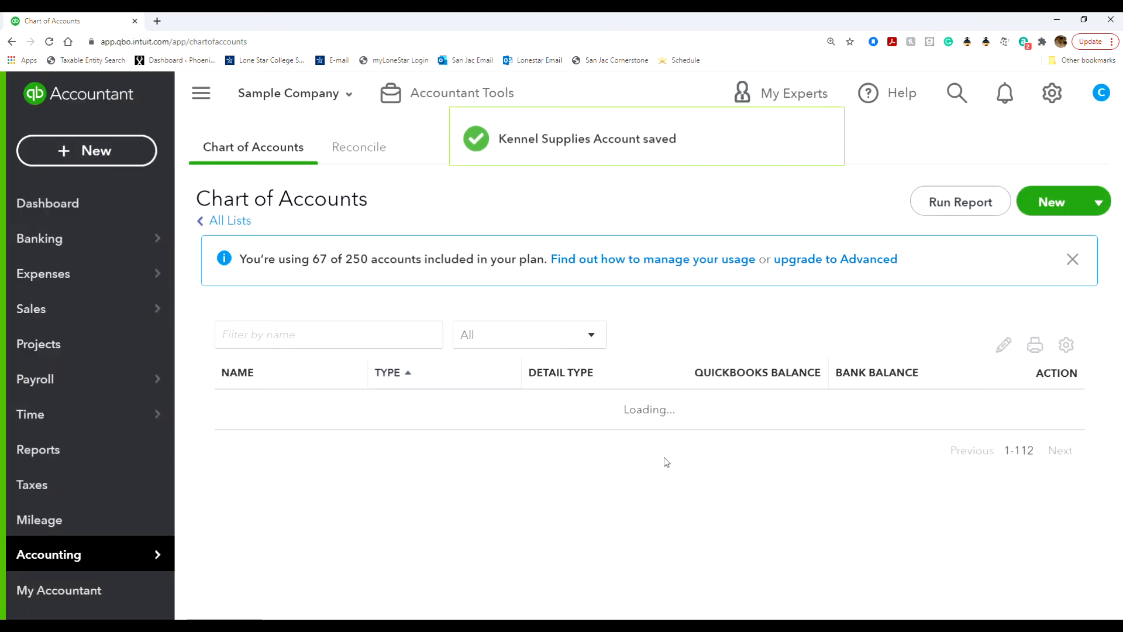
Move Cleaning Supplies from Prepaid Expenses to the Supplies parent account and save it.
scroll(507, 525, down, 3)
scroll(507, 525, up, 3)
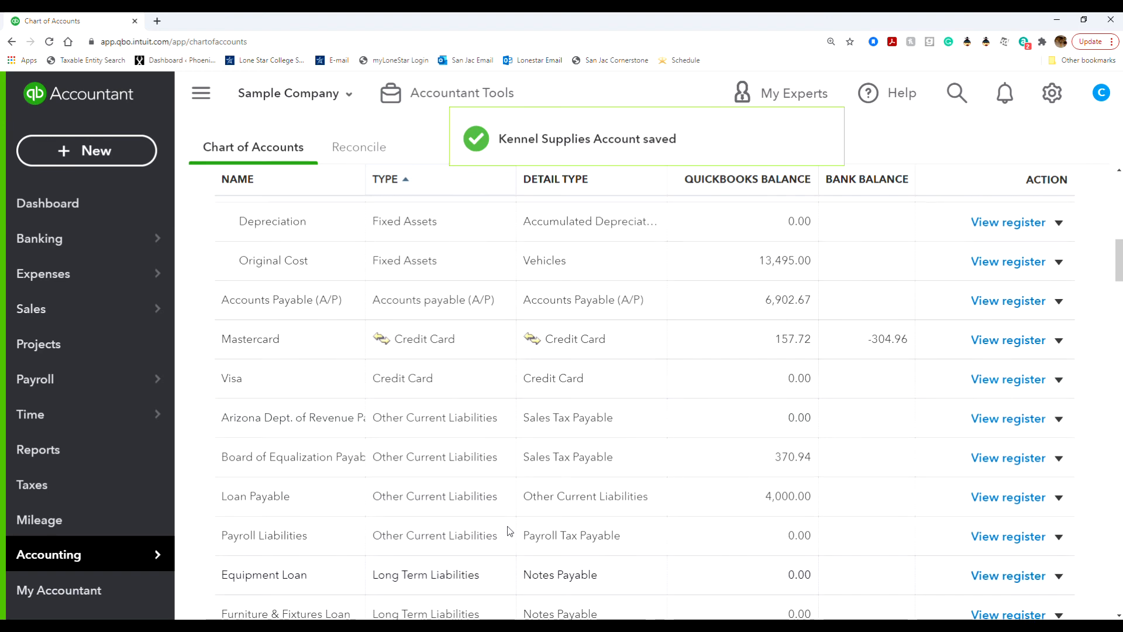
scroll(507, 526, up, 6)
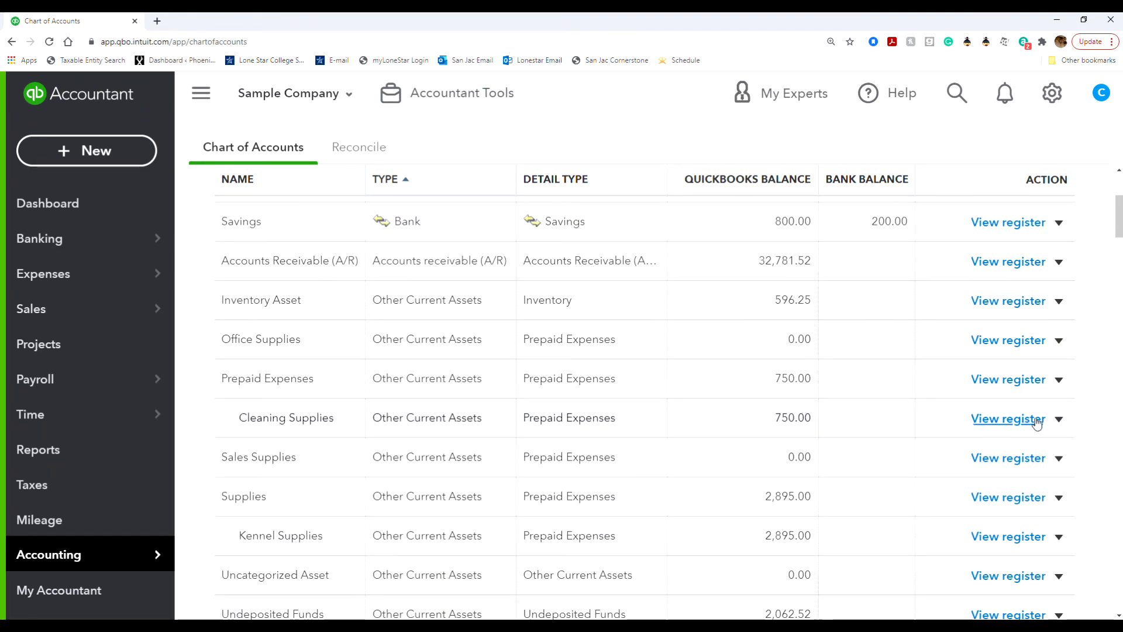
click(1058, 424)
click(1003, 450)
click(687, 324)
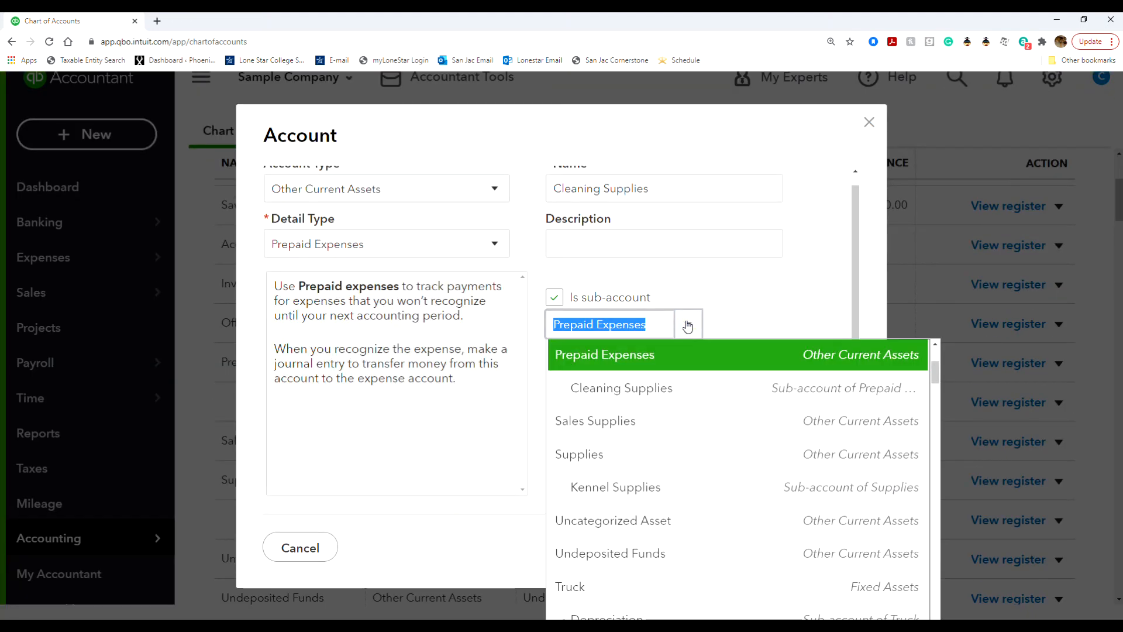
click(677, 462)
click(806, 547)
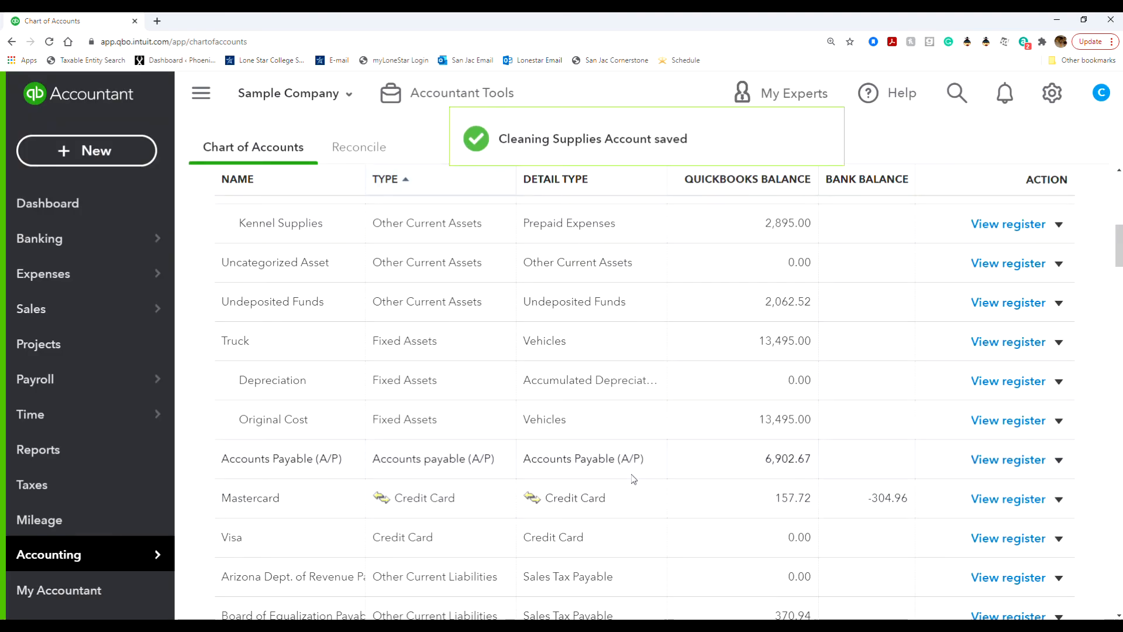
scroll(463, 451, up, 4)
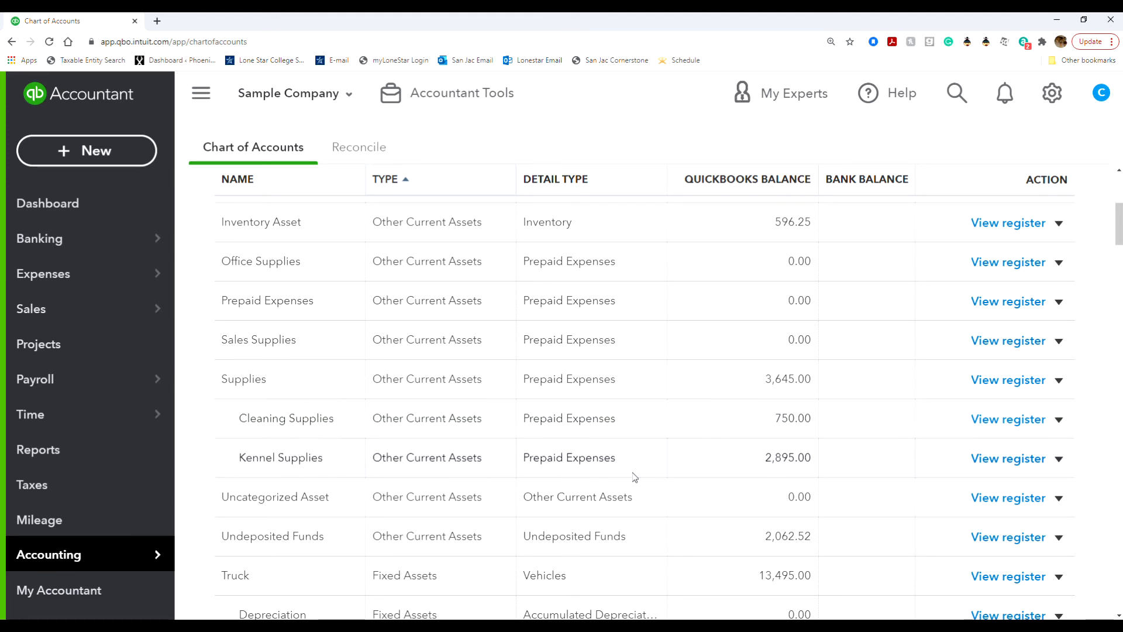
View the Kennel Supplies register from its row in the Chart of Accounts.
scroll(778, 530, down, 1)
scroll(775, 529, up, 2)
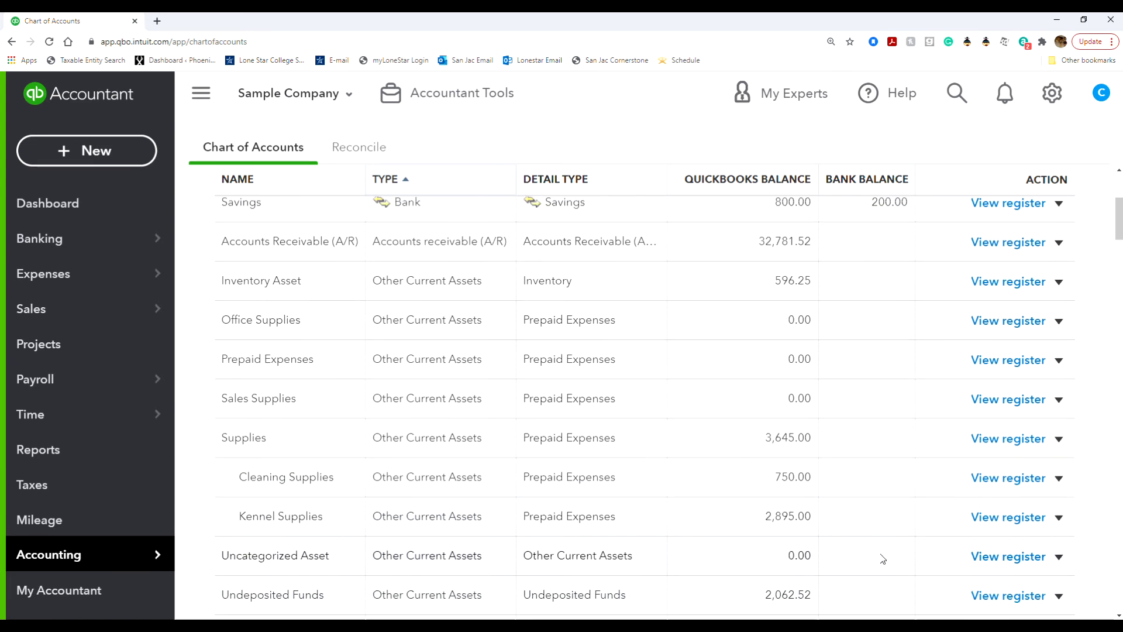
click(1000, 520)
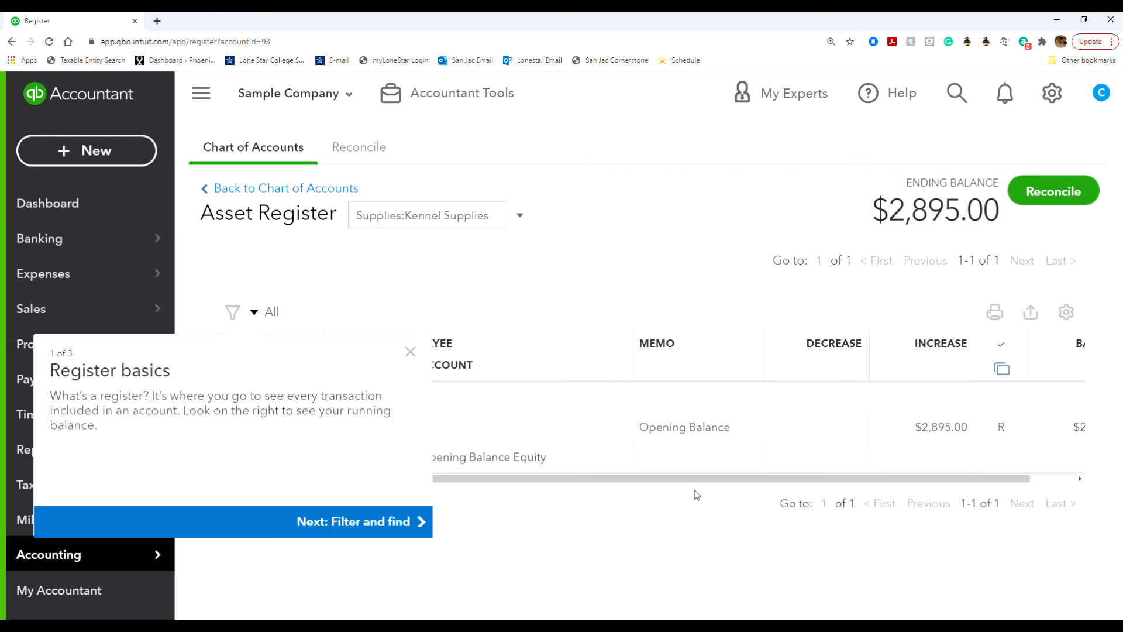
Open the 2,895.00 Opening Balance deposit in full, dismissing the register tour.
click(826, 429)
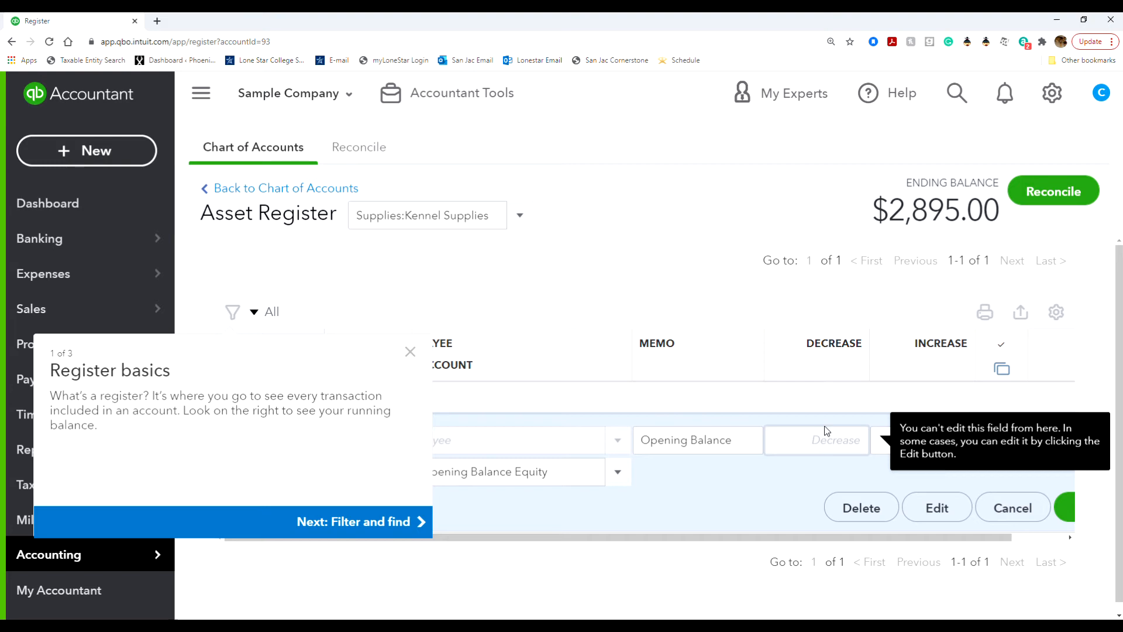
click(411, 353)
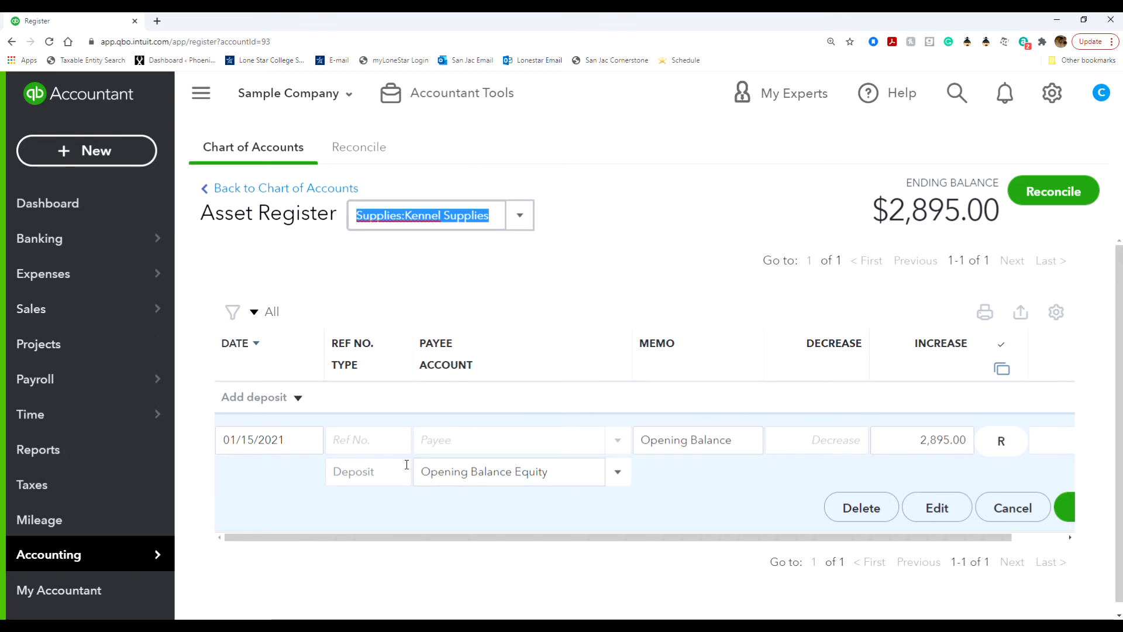
click(935, 507)
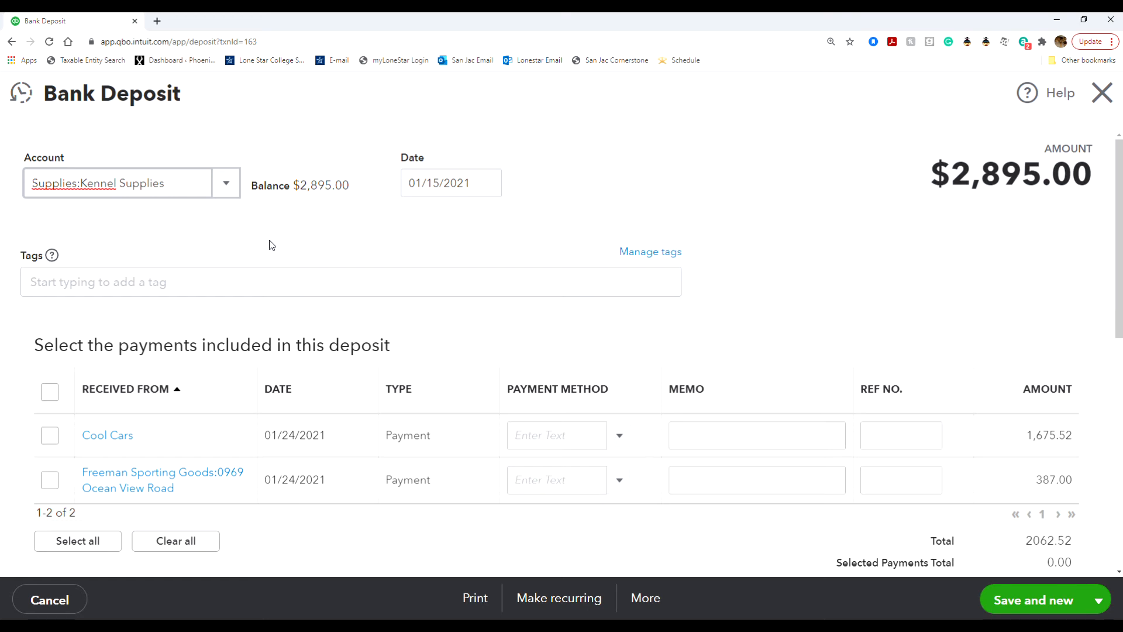
Change the Kennel Supplies deposit date to 12/31/2020.
click(471, 178)
click(489, 185)
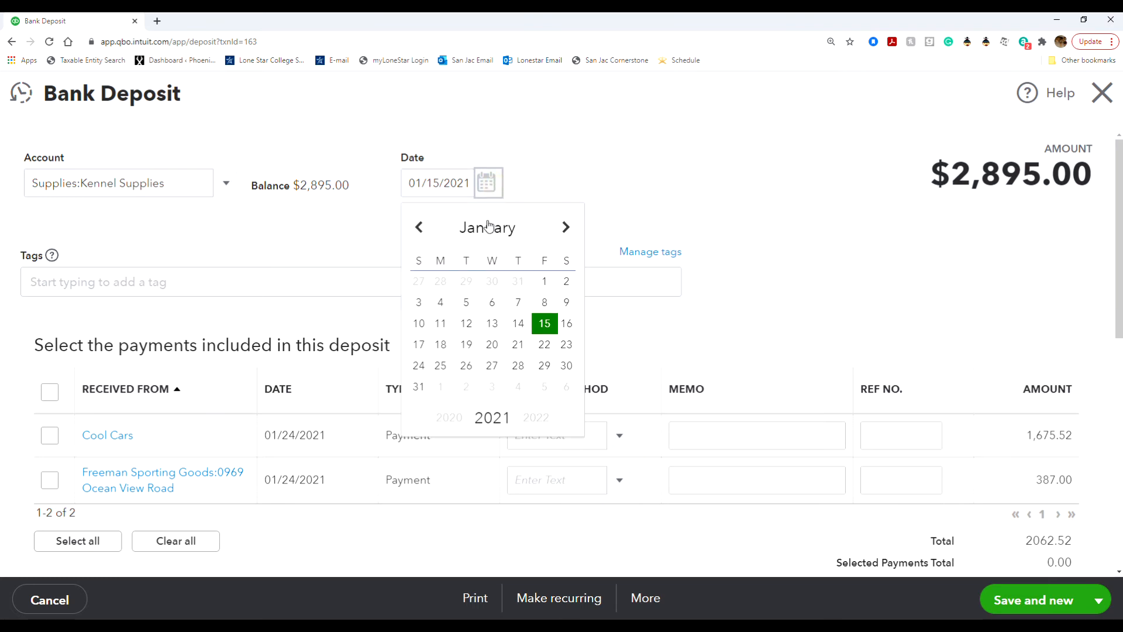
click(420, 229)
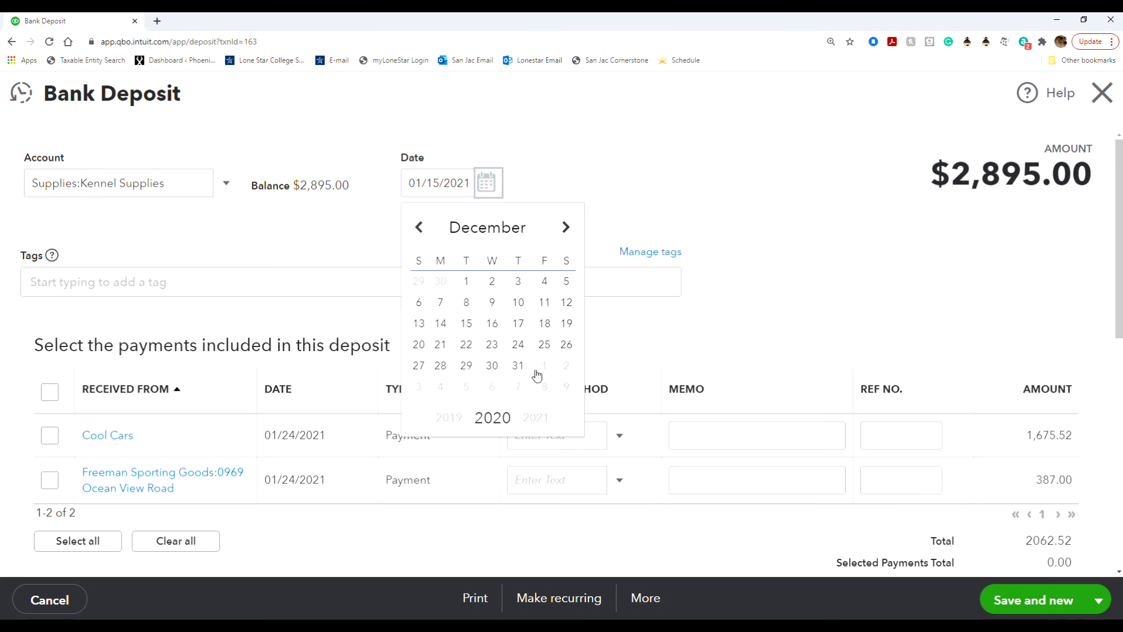
click(519, 366)
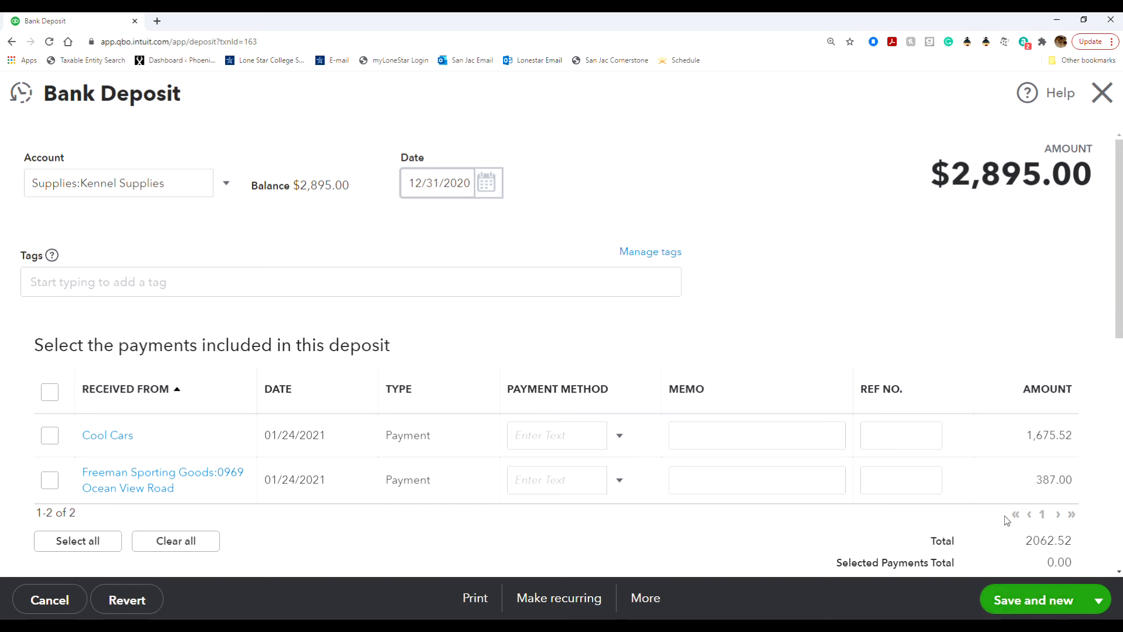
Save and close the deposit, accepting the reconciled-transaction warning, and return to the register.
click(1095, 602)
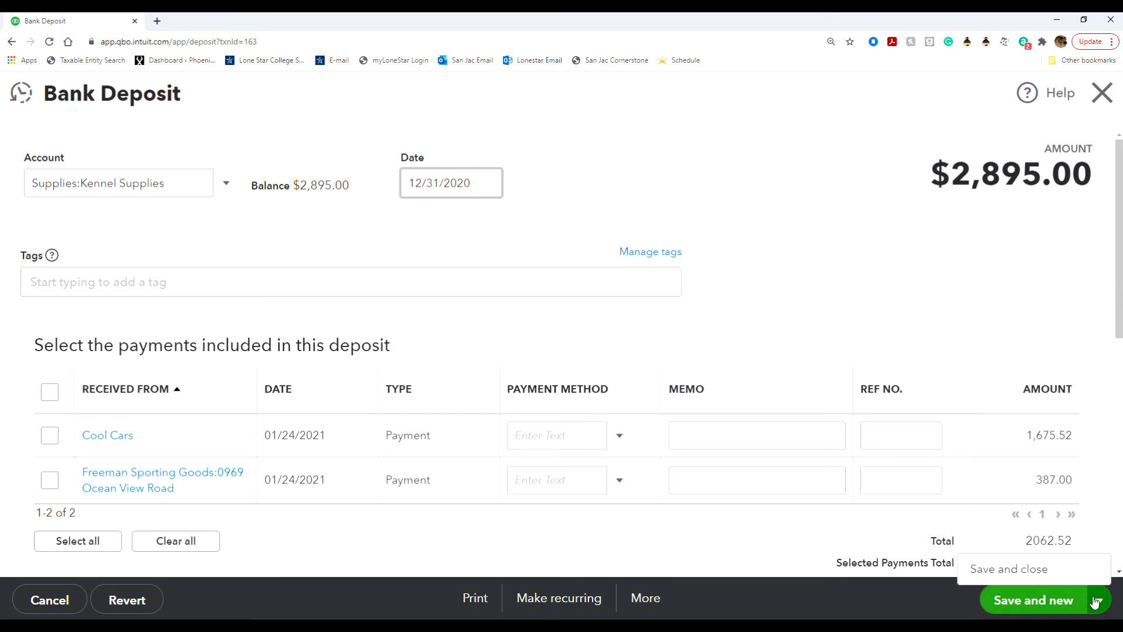
click(1027, 573)
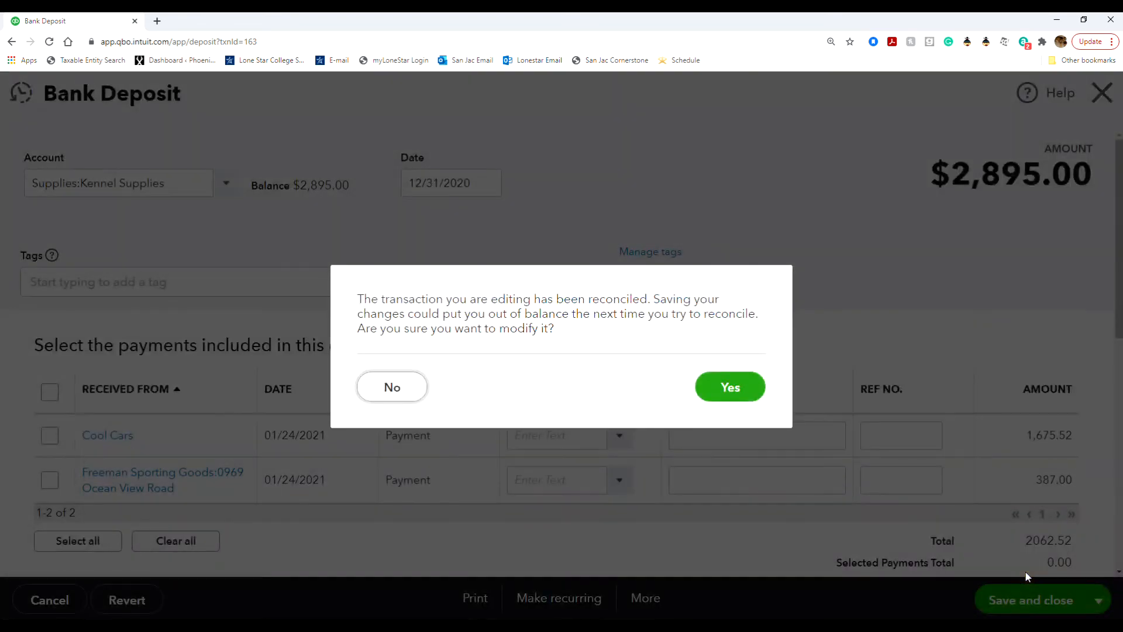
click(730, 388)
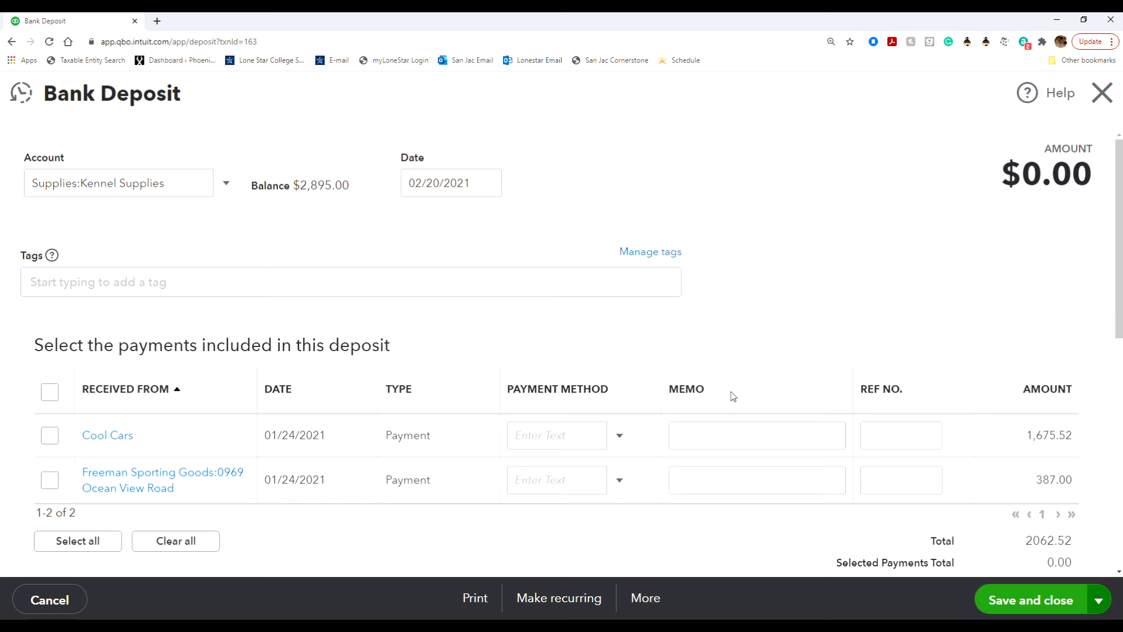
click(1102, 92)
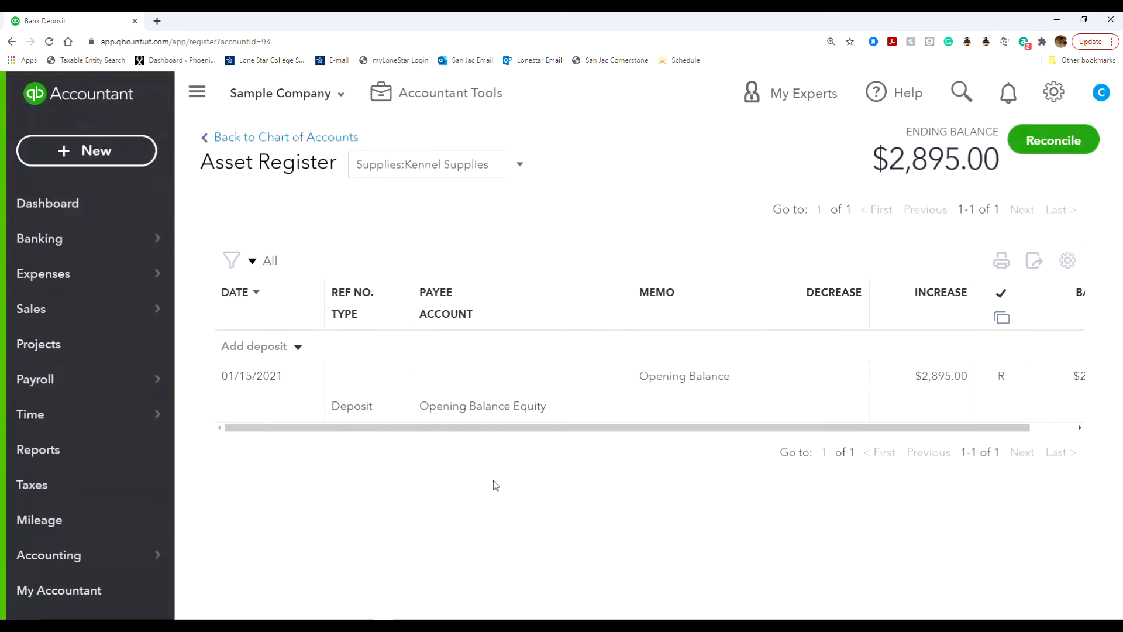
Go back to the Chart of Accounts and scroll to the top of the list.
click(298, 138)
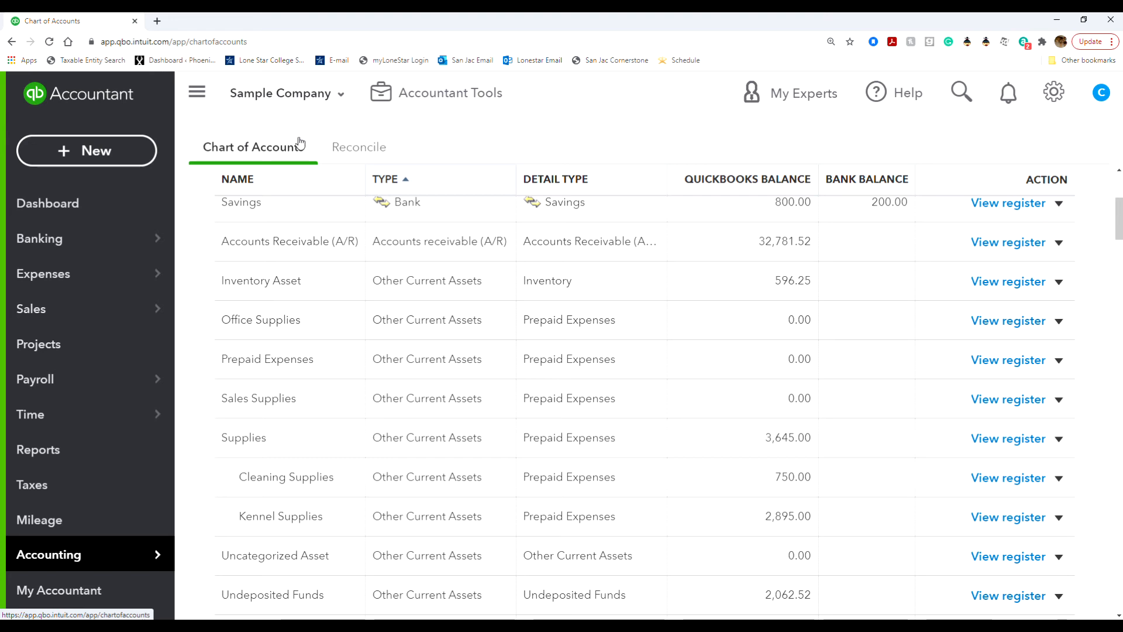
scroll(300, 143, up, 5)
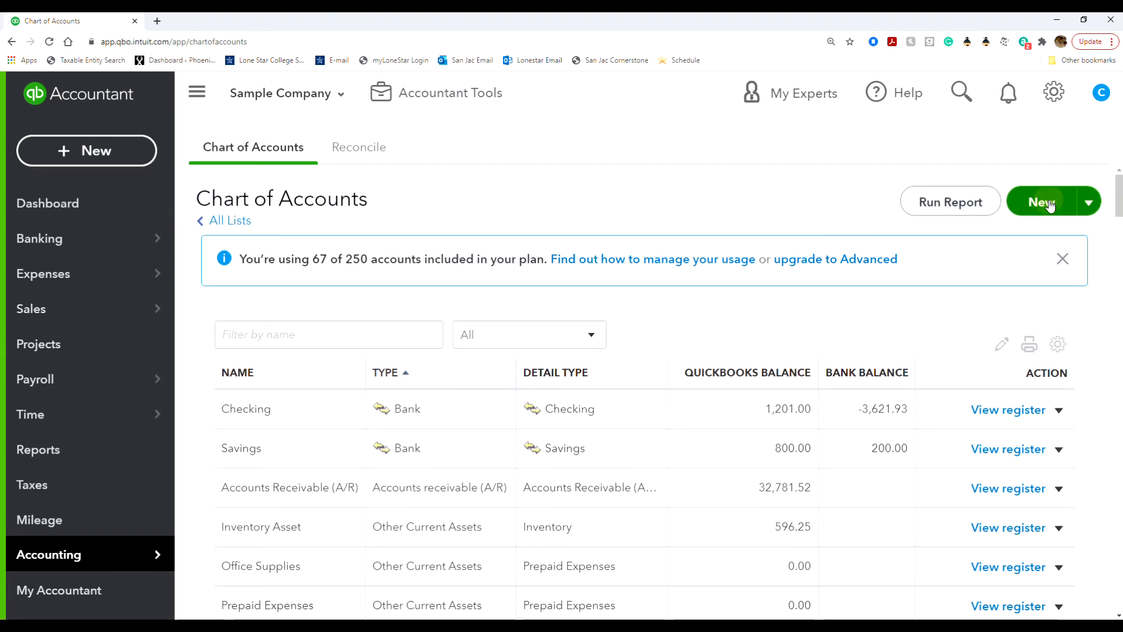
Start a new account with type Fixed Assets and detail type Machinery & Equipment.
click(1047, 202)
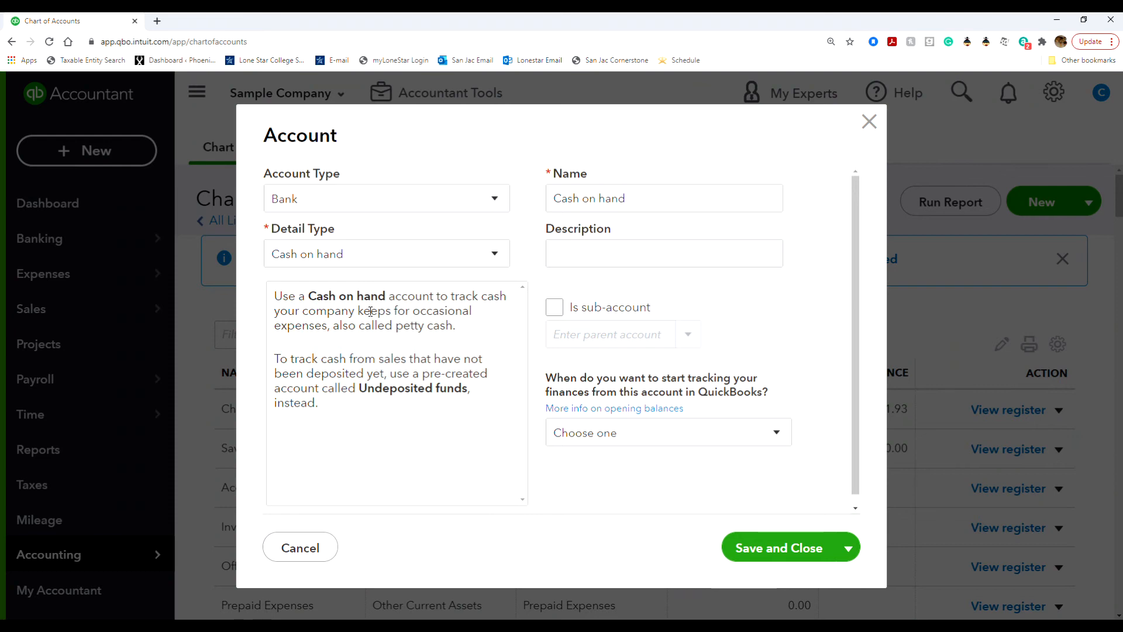
click(451, 199)
click(404, 319)
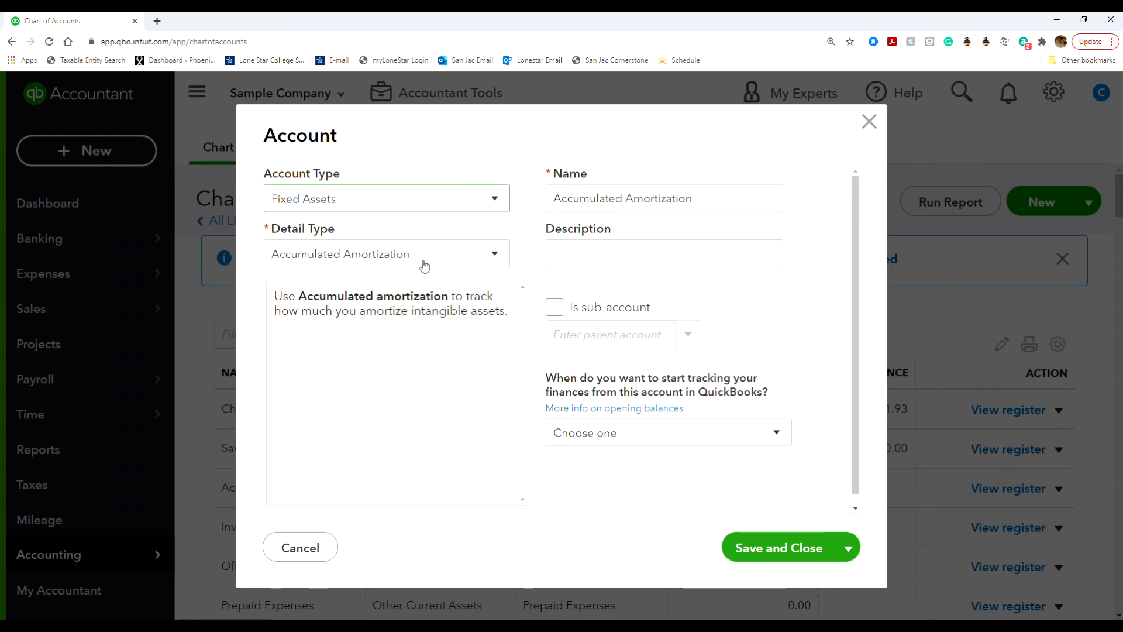
click(429, 260)
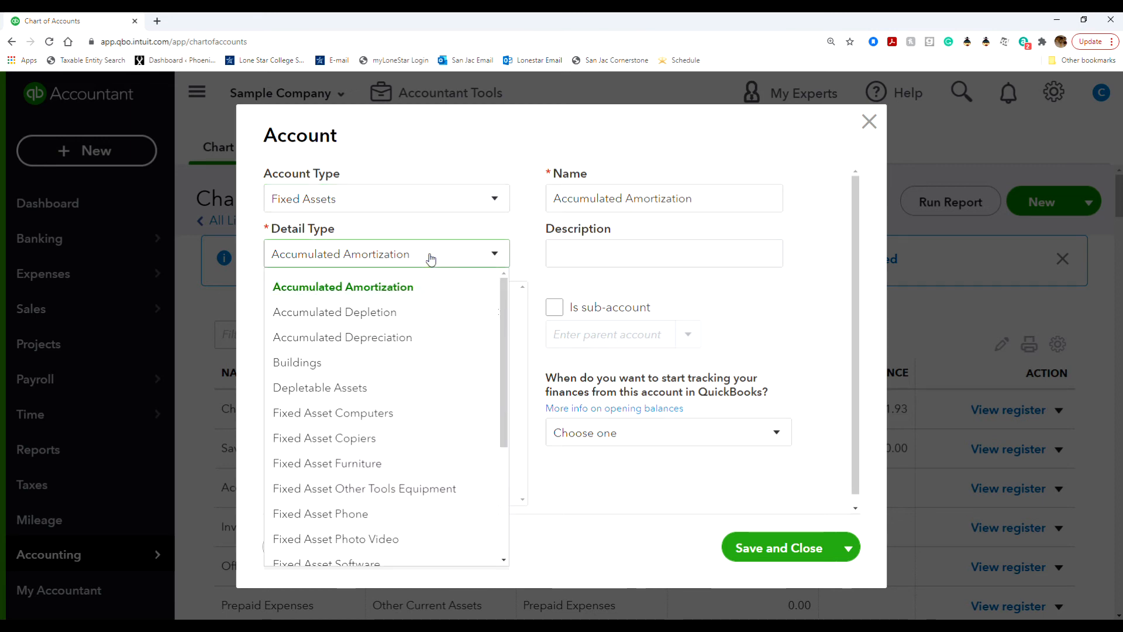
scroll(404, 381, down, 3)
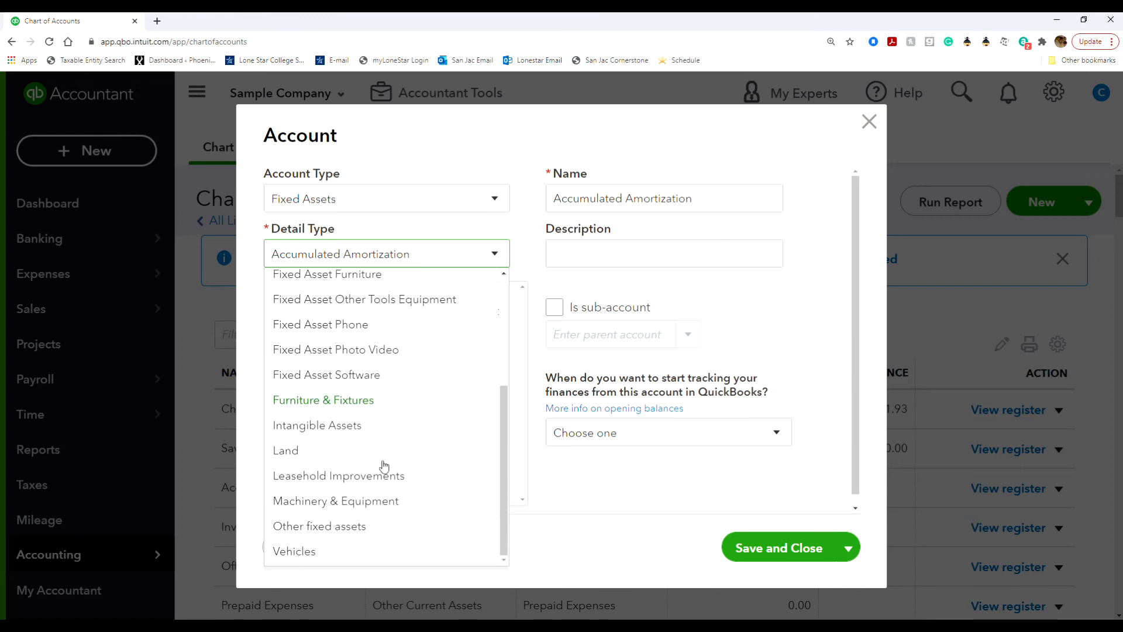
click(372, 503)
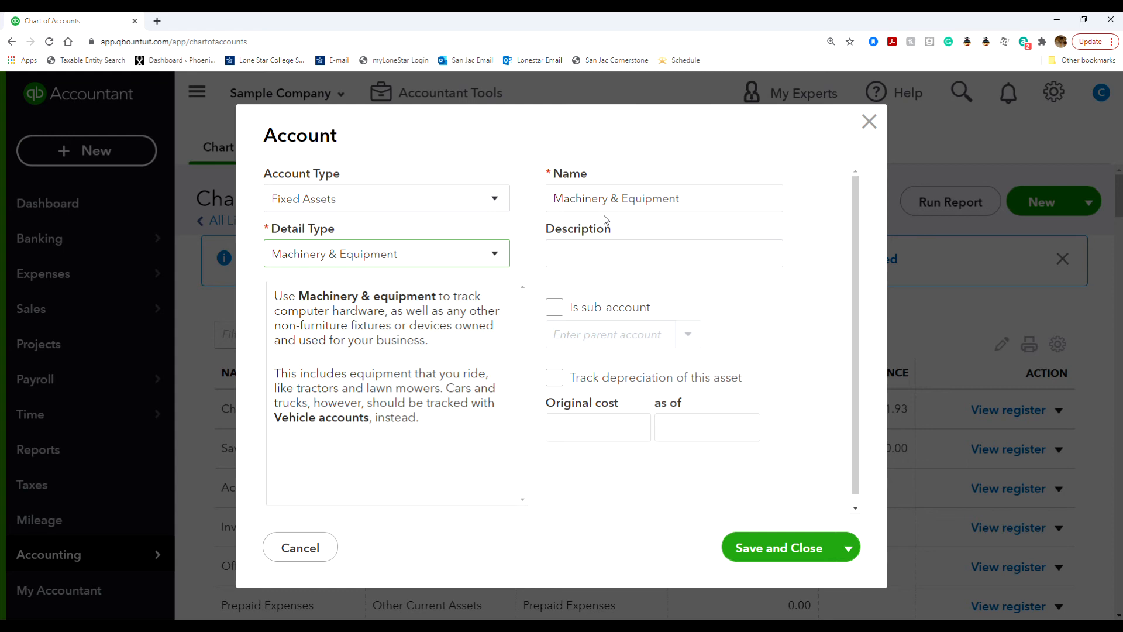
Rename it Kennel Equipment and turn on depreciation tracking.
drag(624, 196, 542, 198)
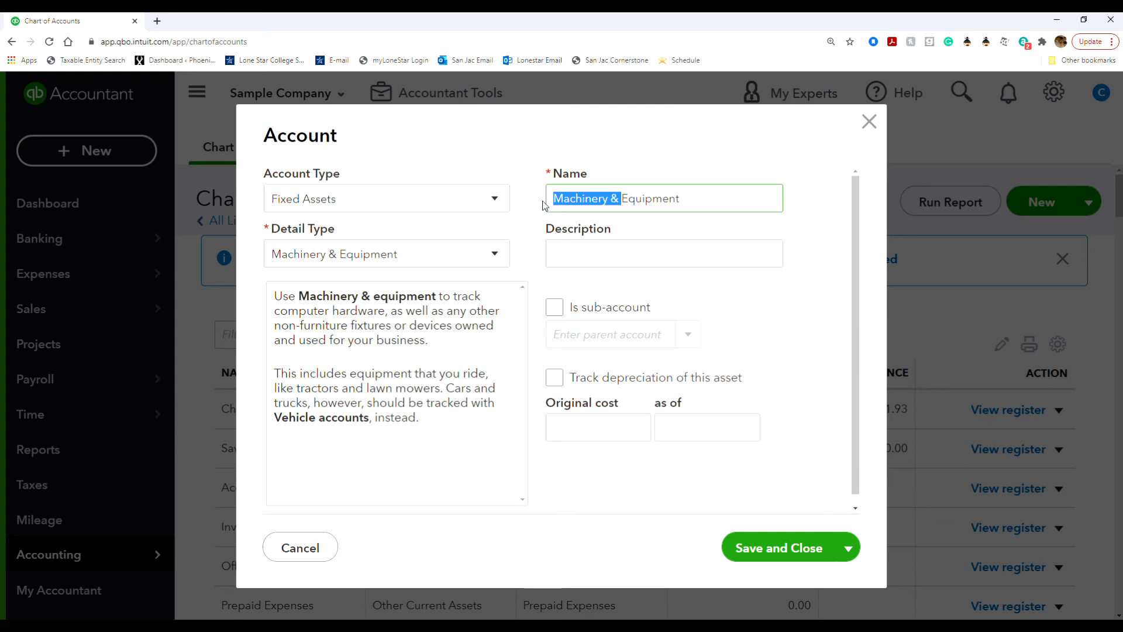
text(K)
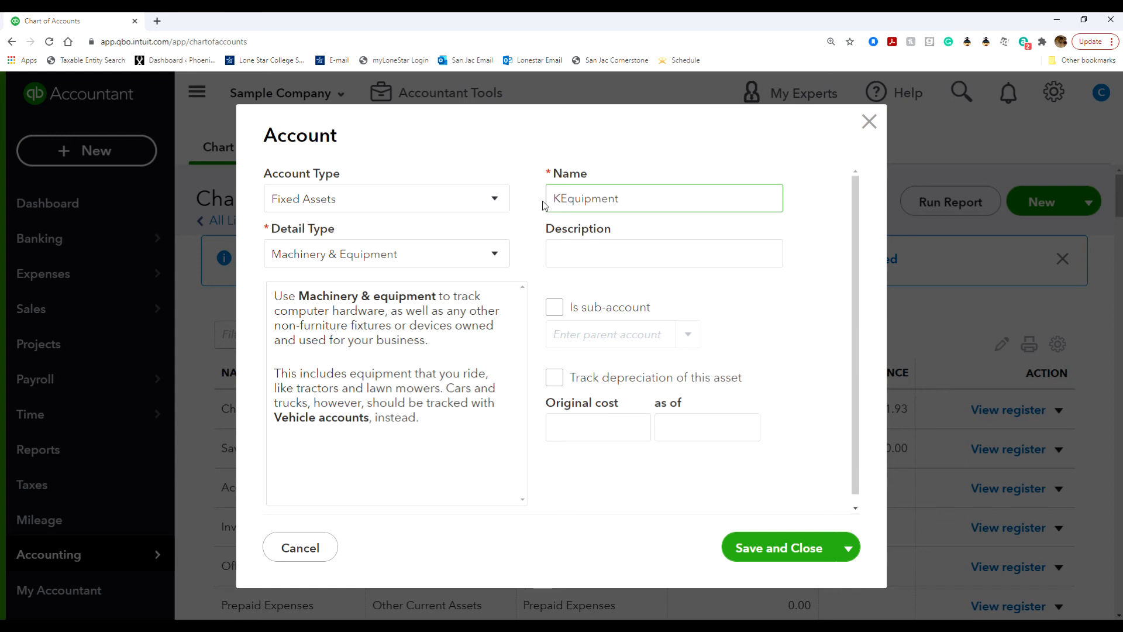
text(ennel)
click(550, 380)
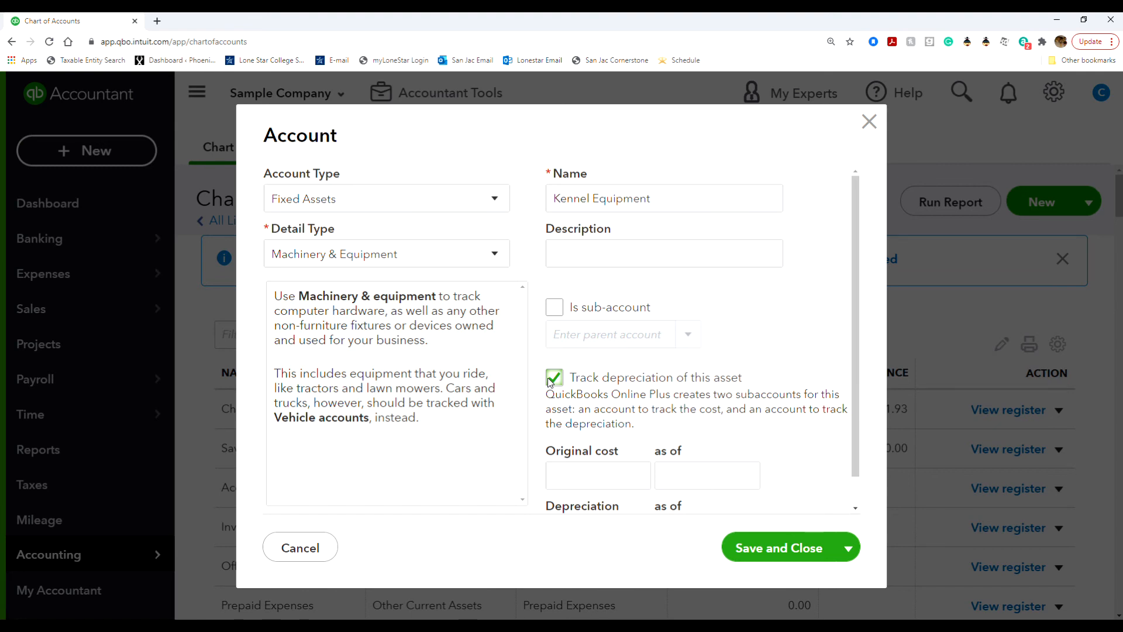
Enter an original cost of 20,300 as of 12/31/2020 for Kennel Equipment.
click(621, 478)
text(20)
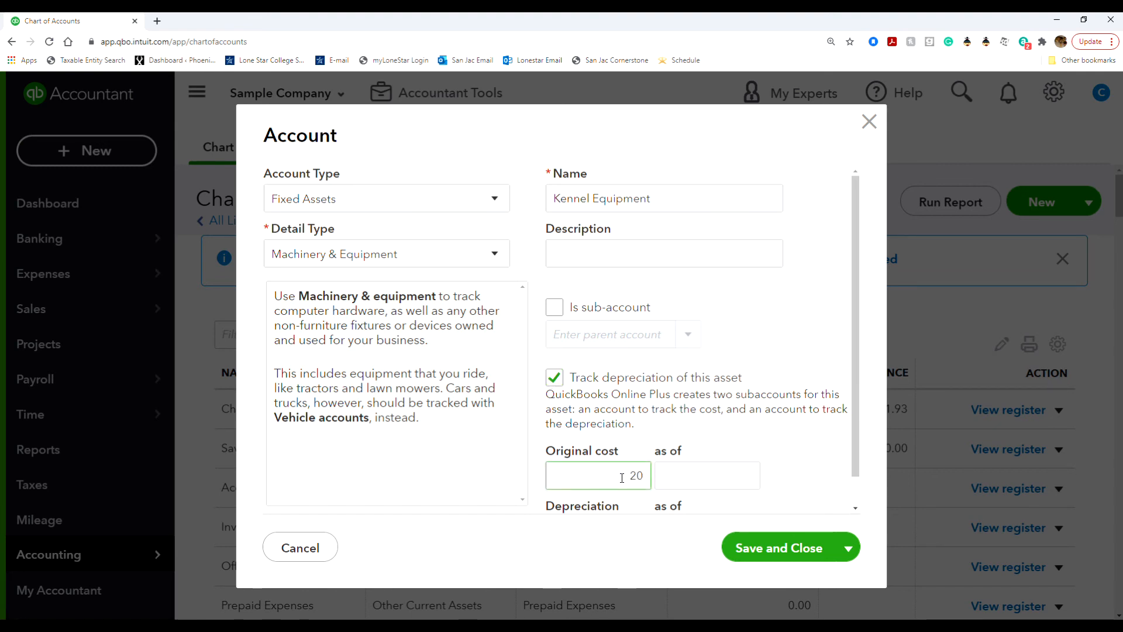
text(,3000)
click(687, 436)
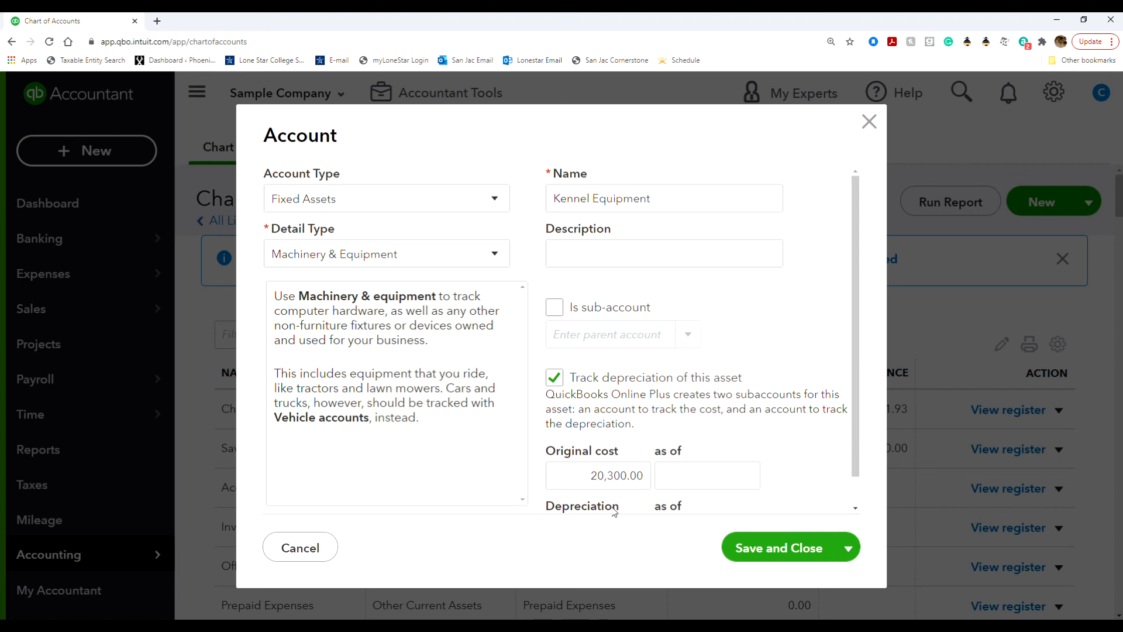
click(678, 484)
text(12/31/2020)
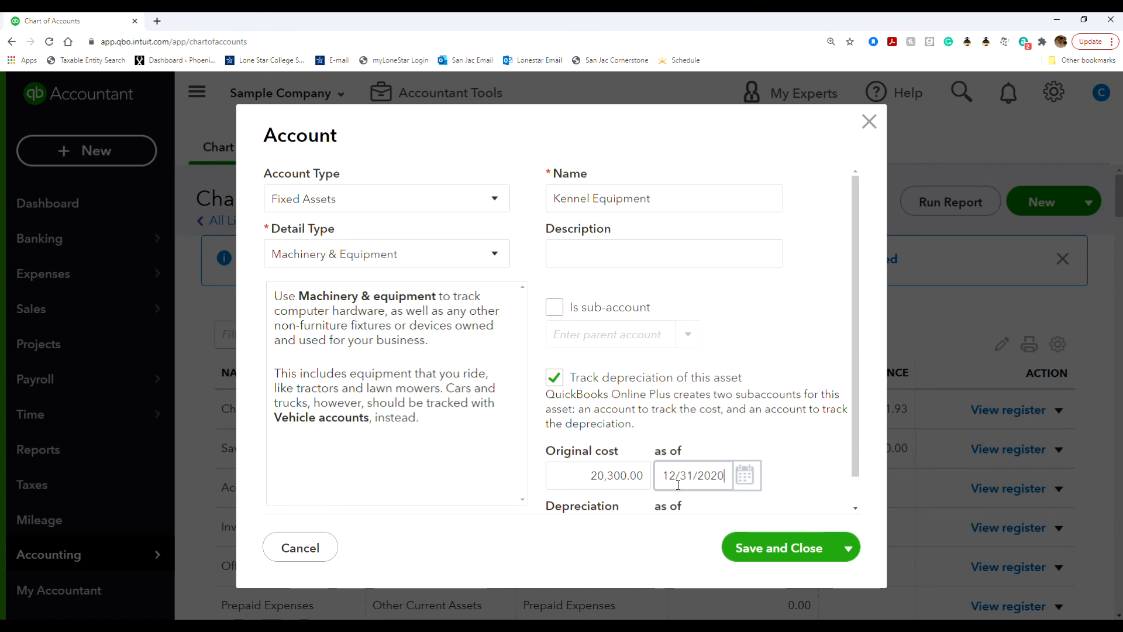
click(781, 437)
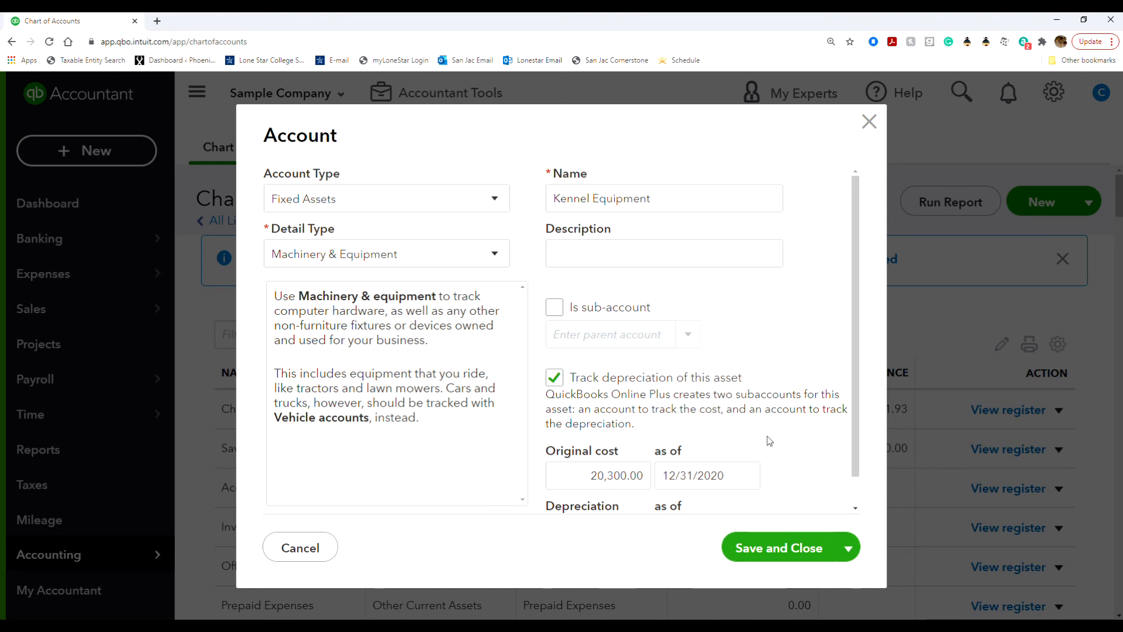
Enter depreciation of 2,030 as of 12/31/2020, then Save and New.
scroll(766, 442, down, 1)
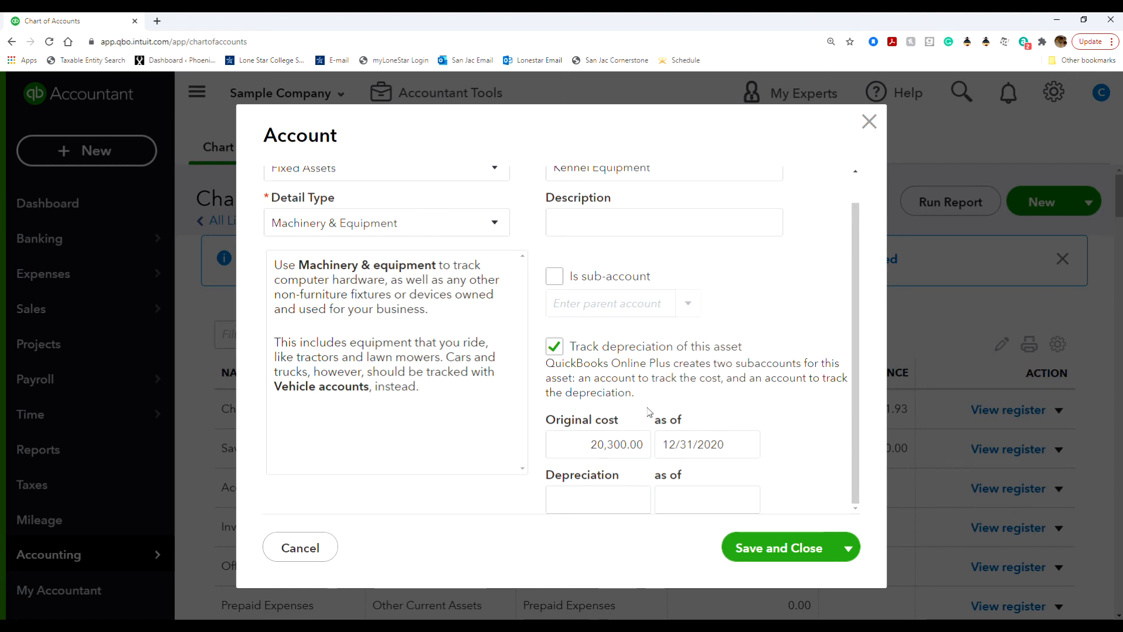
click(576, 491)
text(2030)
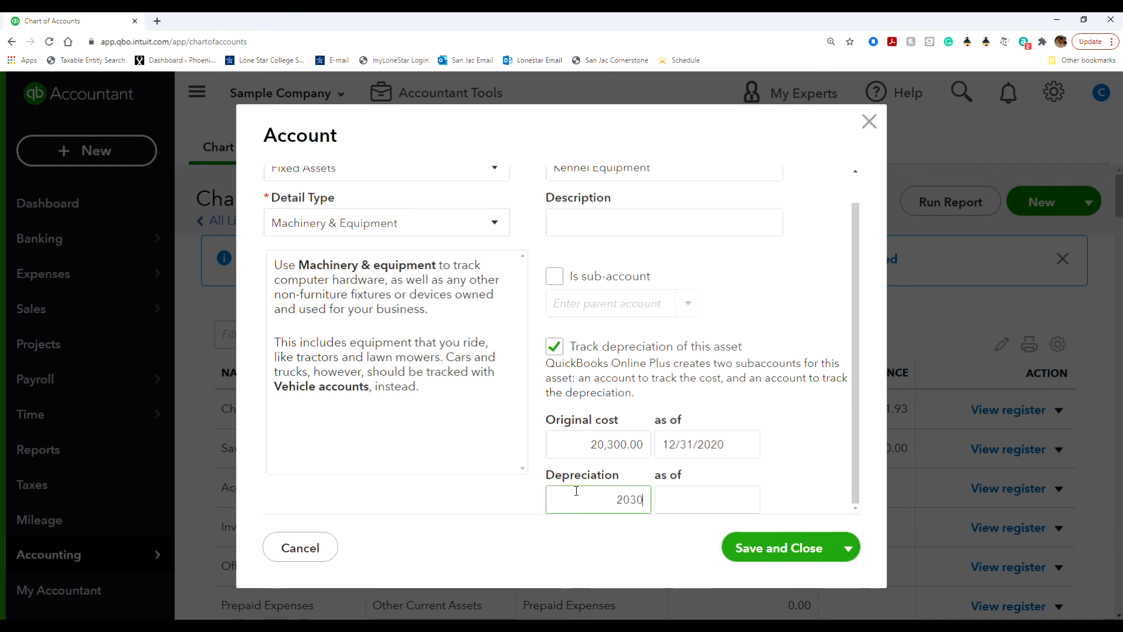
click(660, 498)
text(12/31/2020)
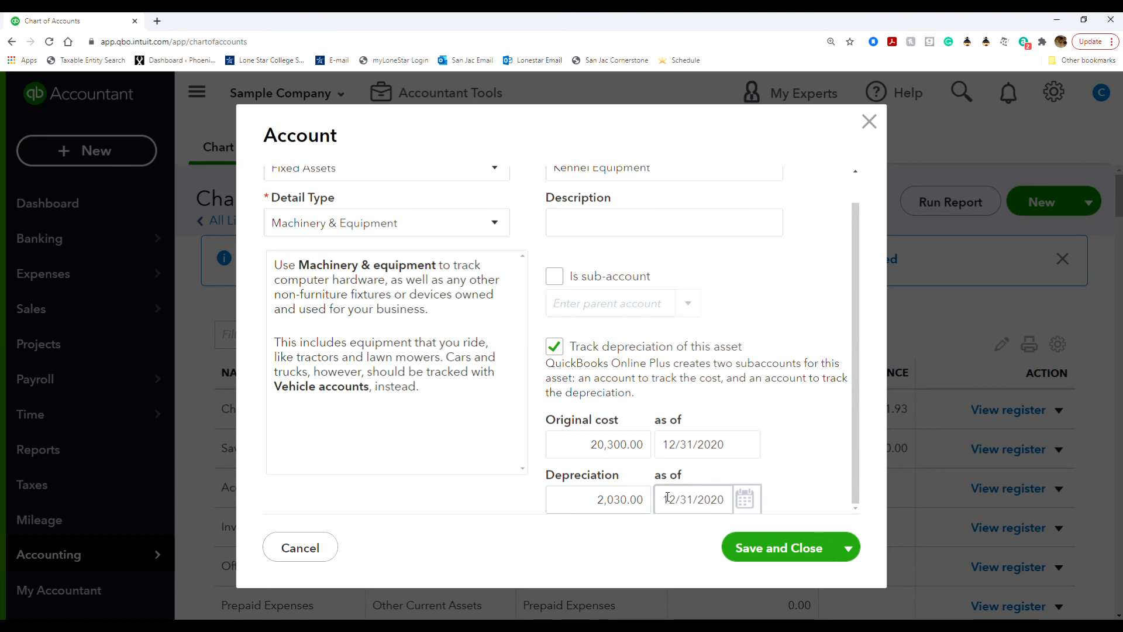
click(811, 467)
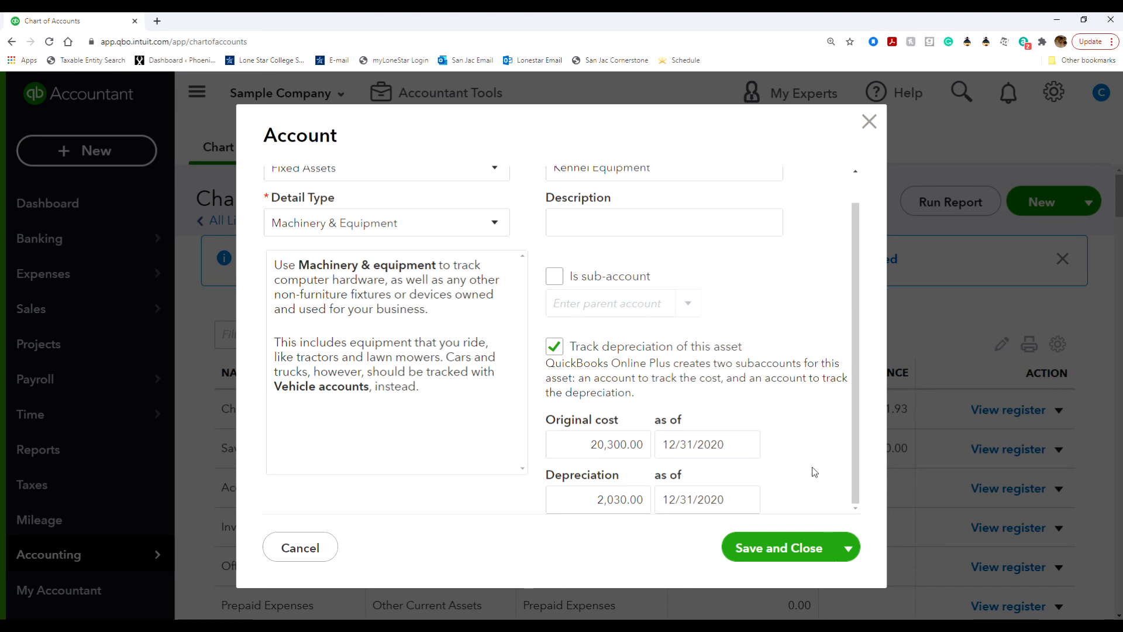
click(848, 548)
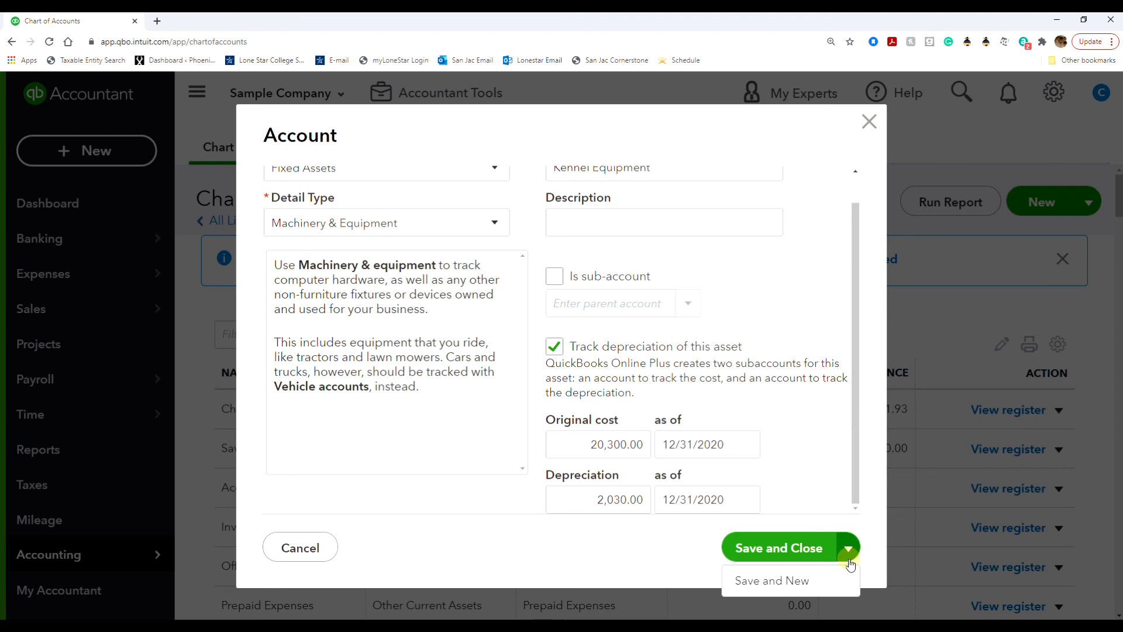
click(806, 579)
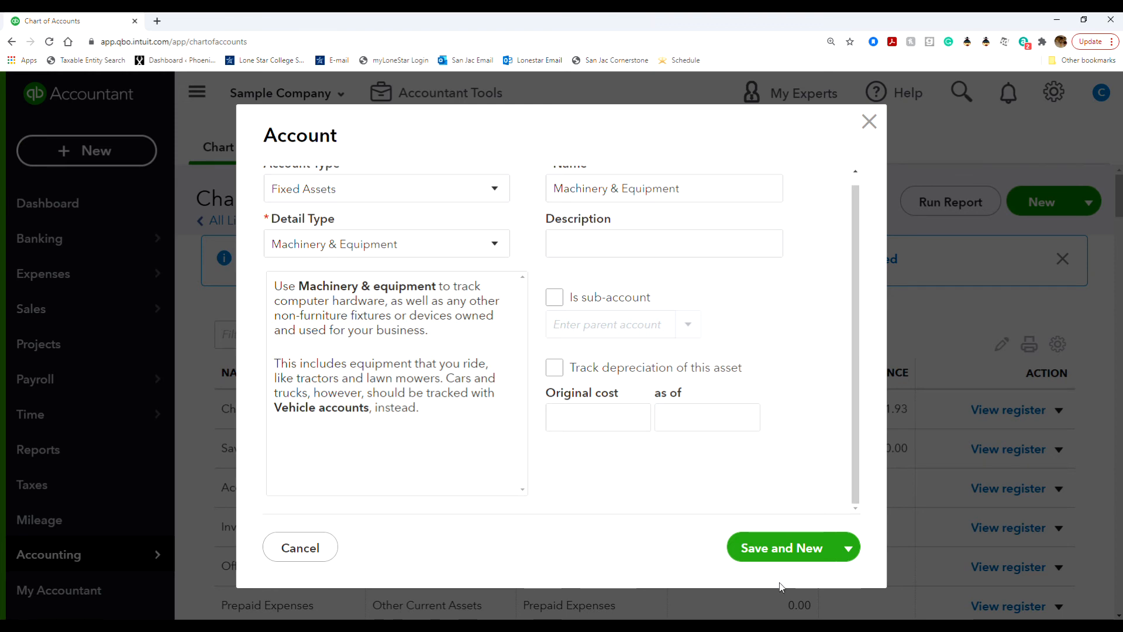
Name the new fixed asset account Equipment and turn on depreciation tracking.
scroll(609, 217, up, 1)
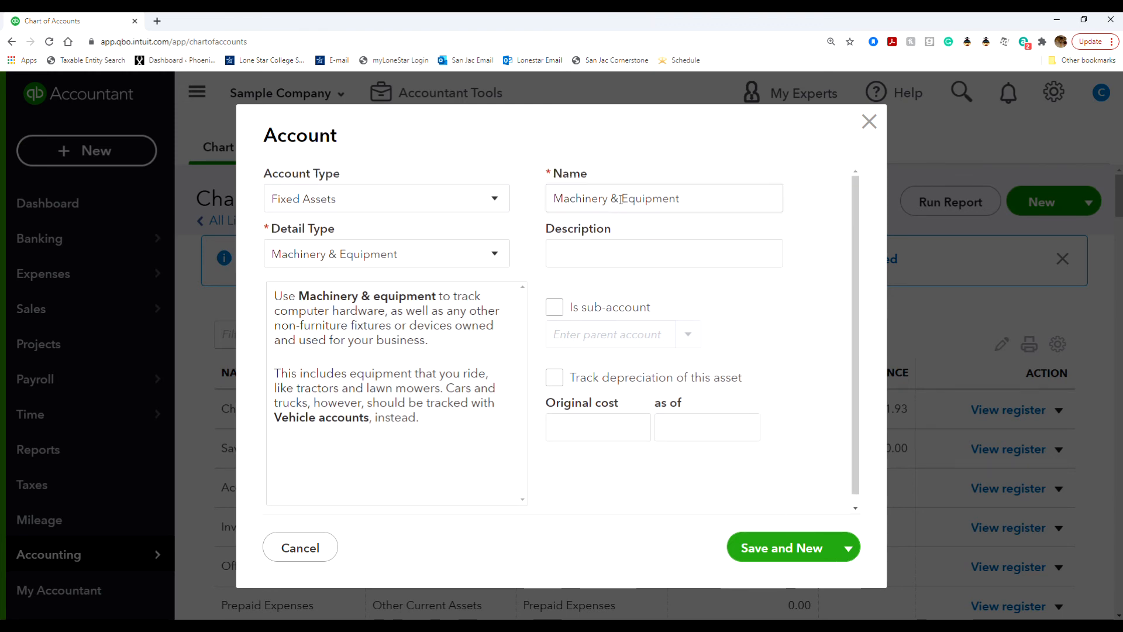
drag(621, 199, 545, 195)
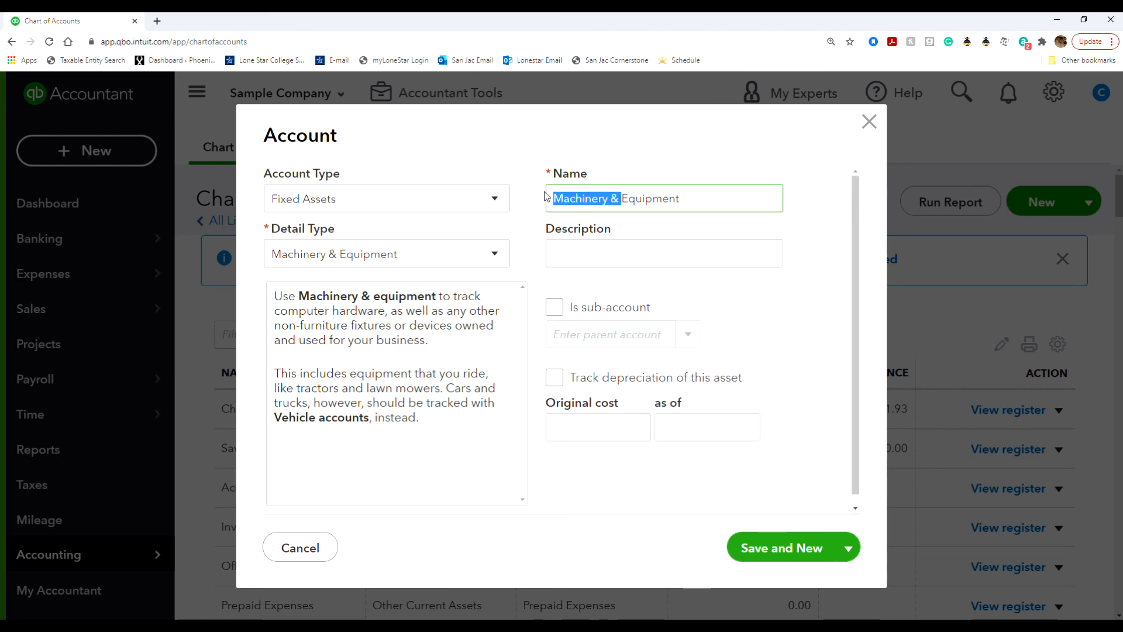
key(BackSpace)
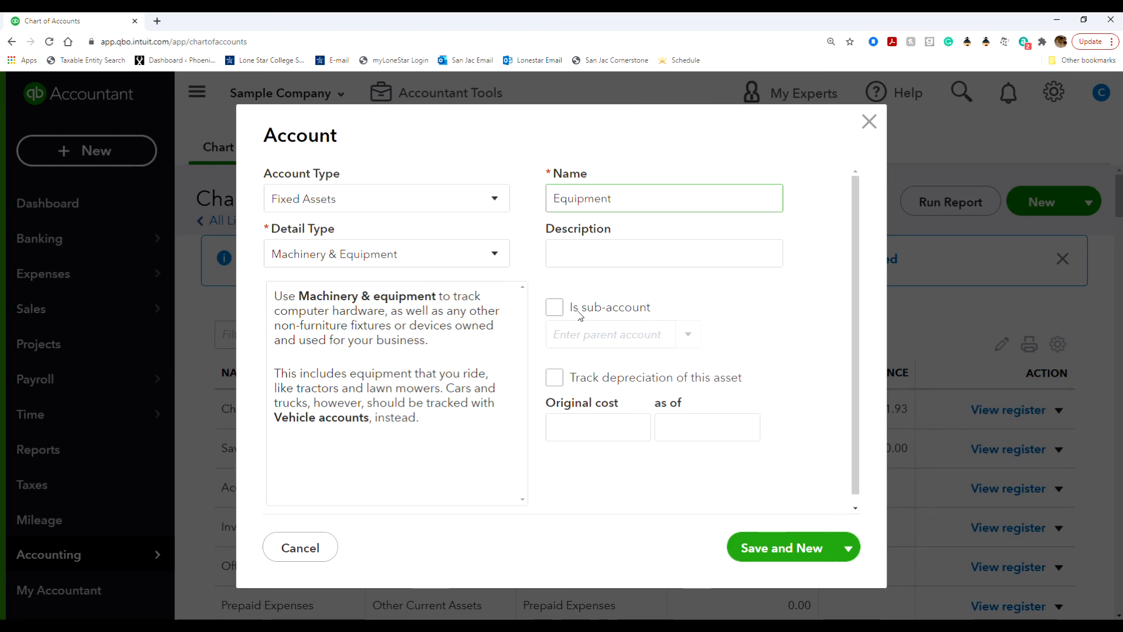
click(554, 377)
Enter an original cost of 18,000 as of 01/15/2021.
click(585, 470)
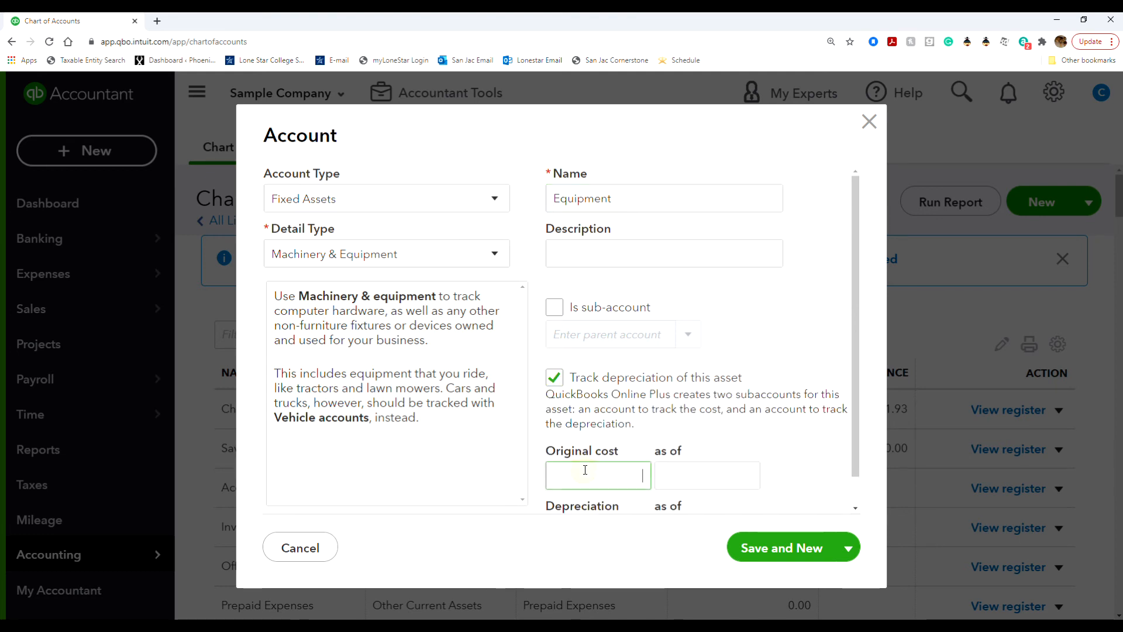
text(18000)
click(675, 483)
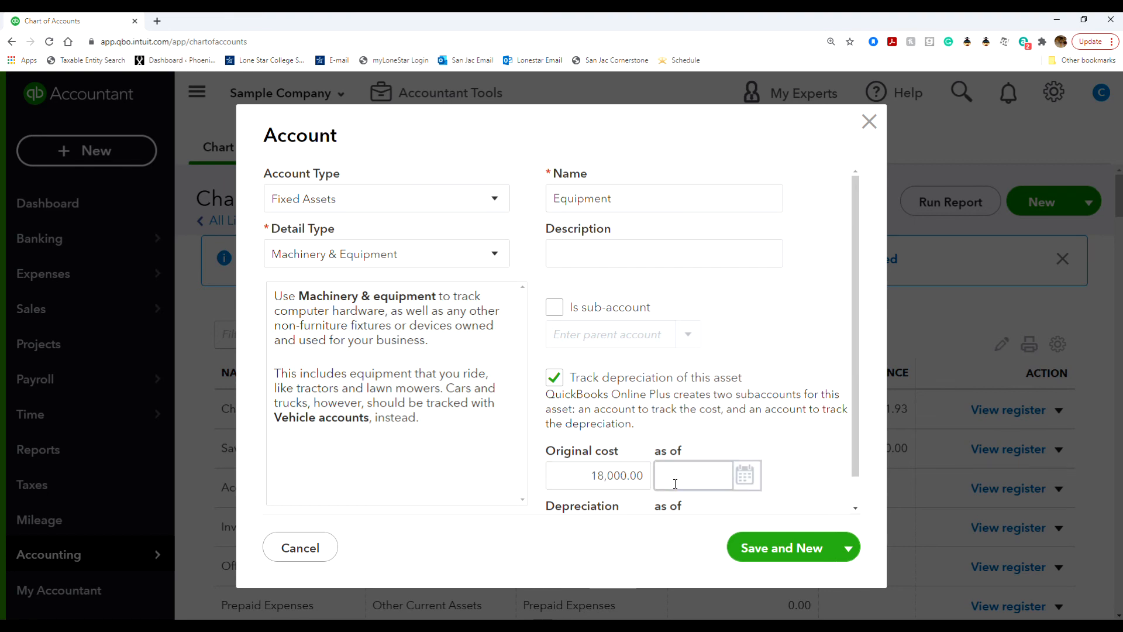
text(01/15/2021)
click(813, 473)
Enter depreciation of 1,000 as of 01/15/2021, then Save and Close.
scroll(813, 472, down, 1)
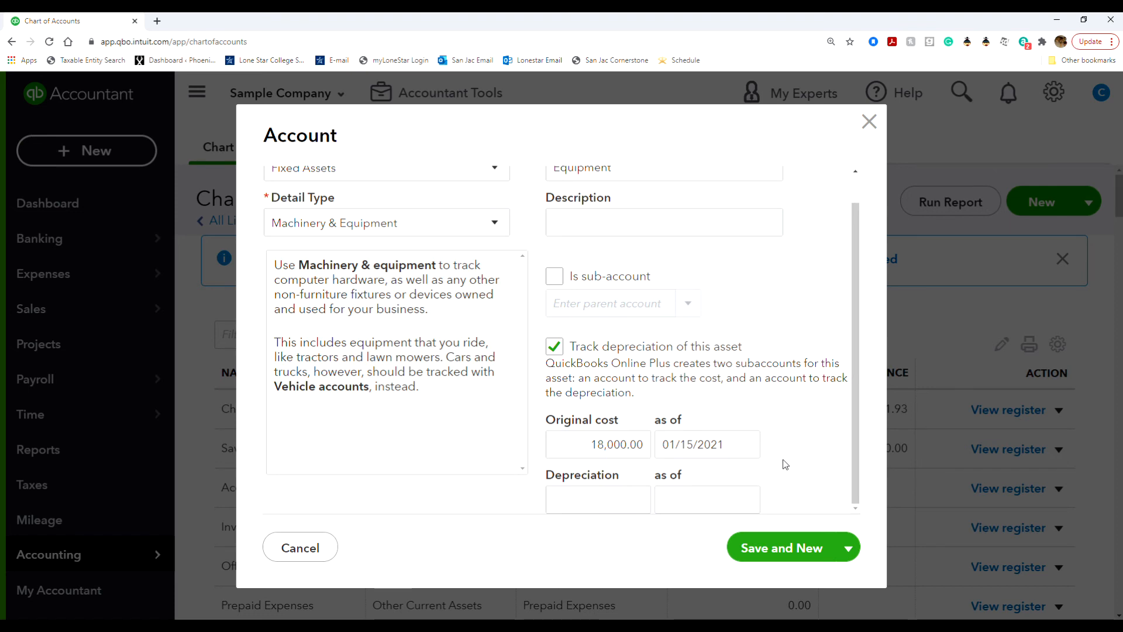
click(618, 496)
text(1000)
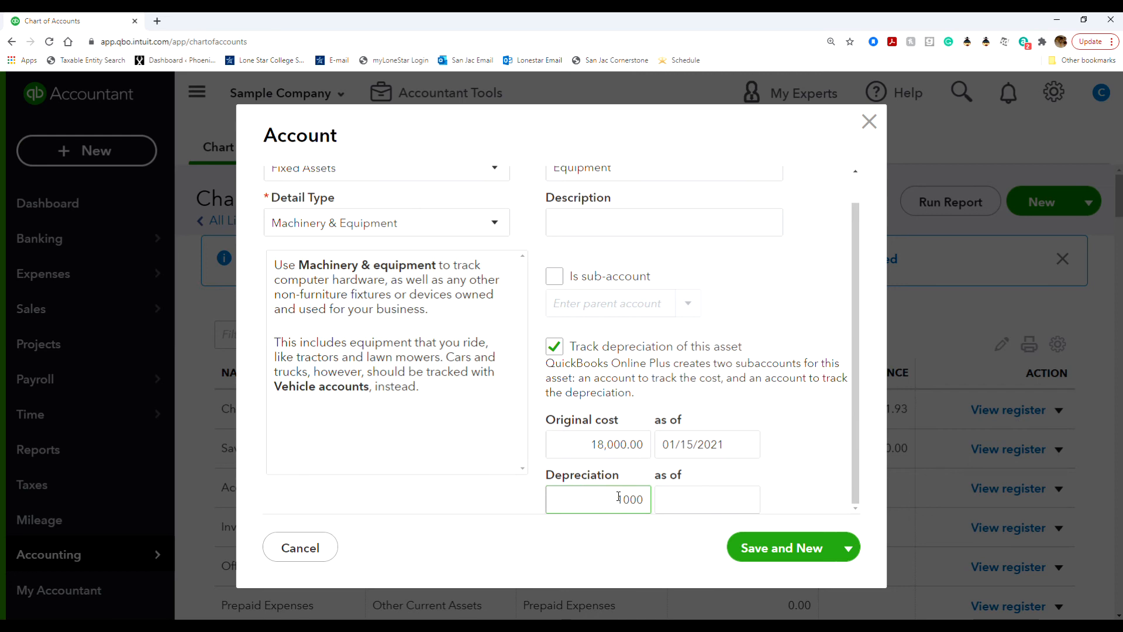
click(681, 489)
text(01/15/20)
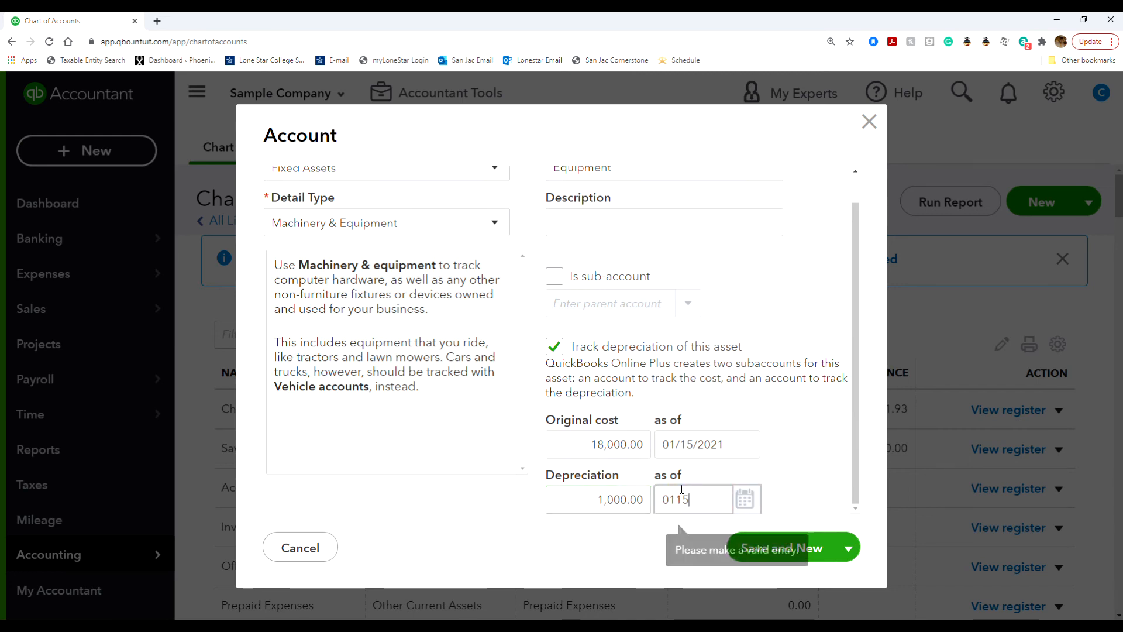
text(21)
click(781, 493)
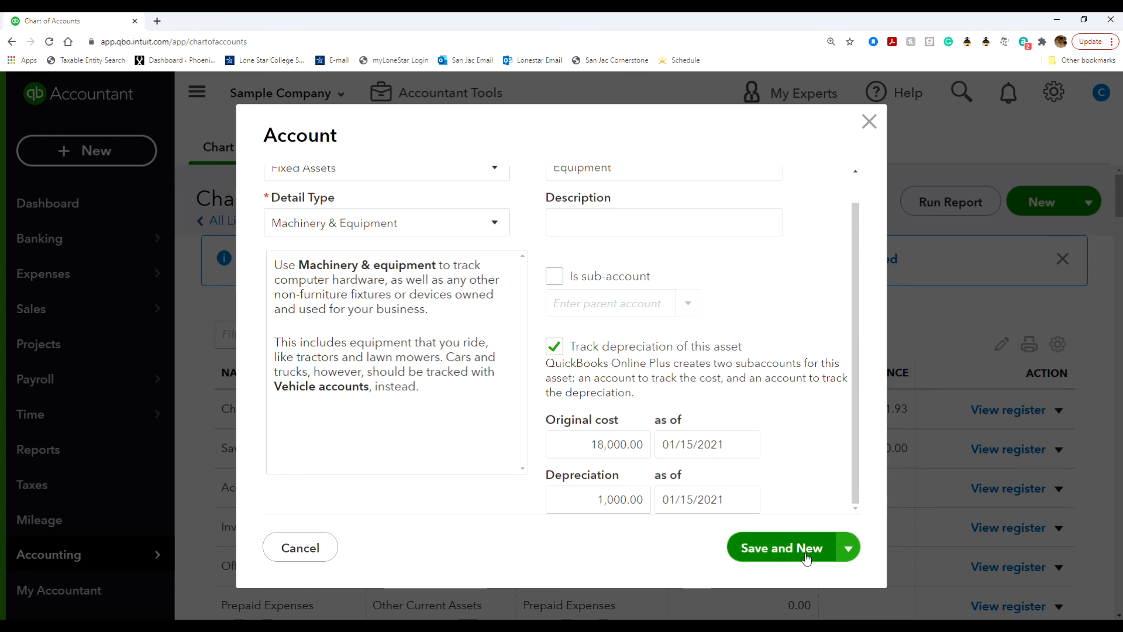
click(848, 547)
click(816, 582)
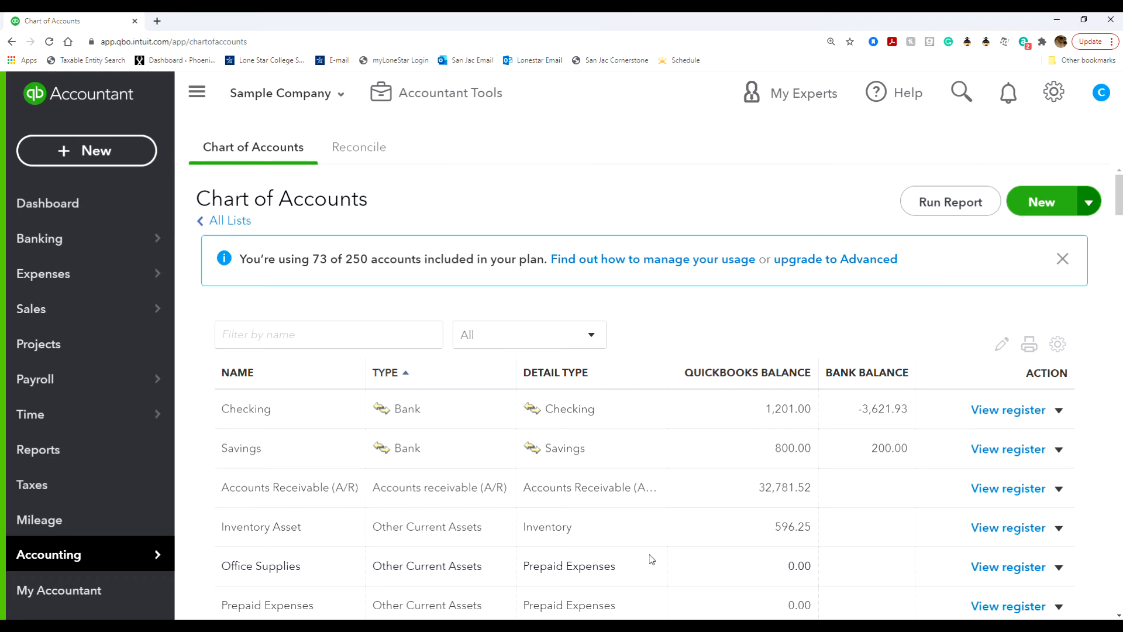
scroll(552, 553, down, 2)
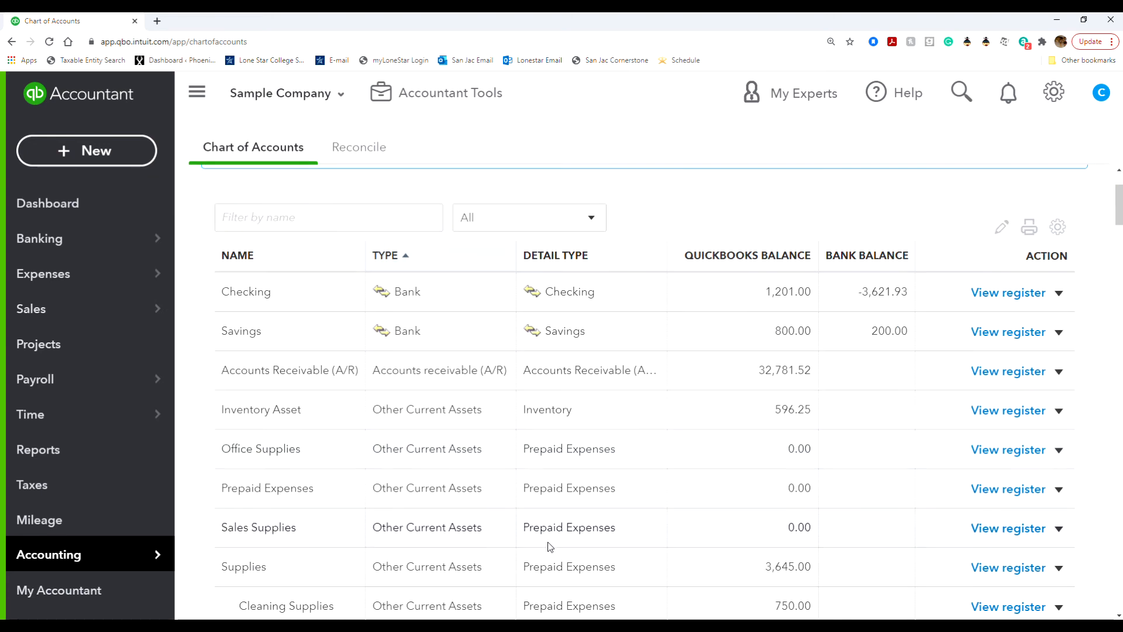
Open the Equipment account's register, which shows a $17,000.00 ending balance.
scroll(550, 546, down, 4)
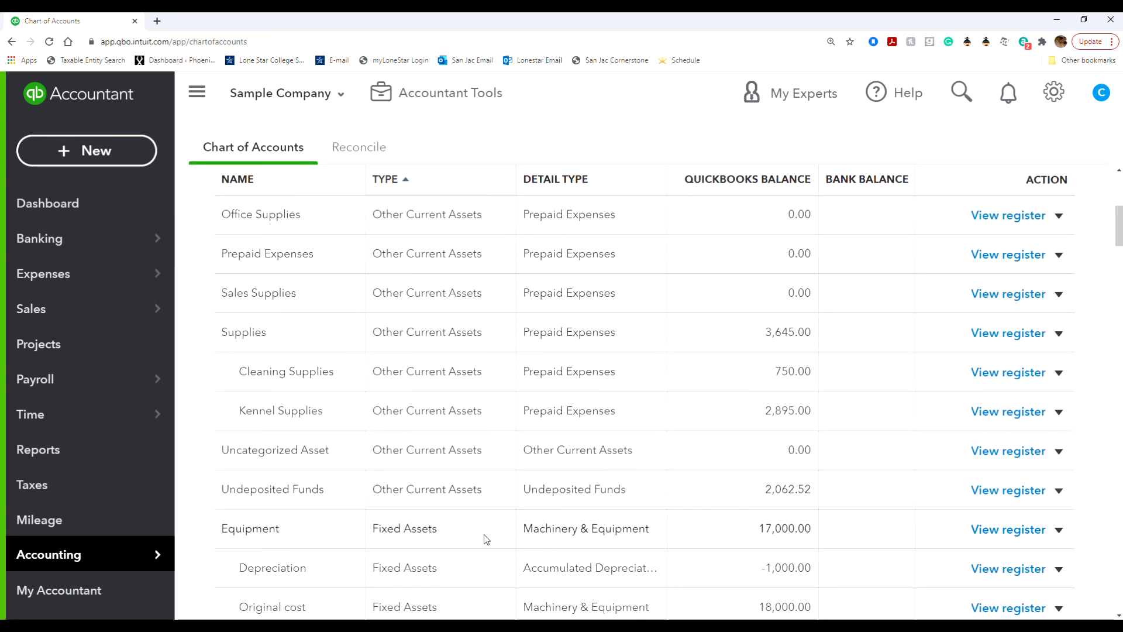
click(1007, 529)
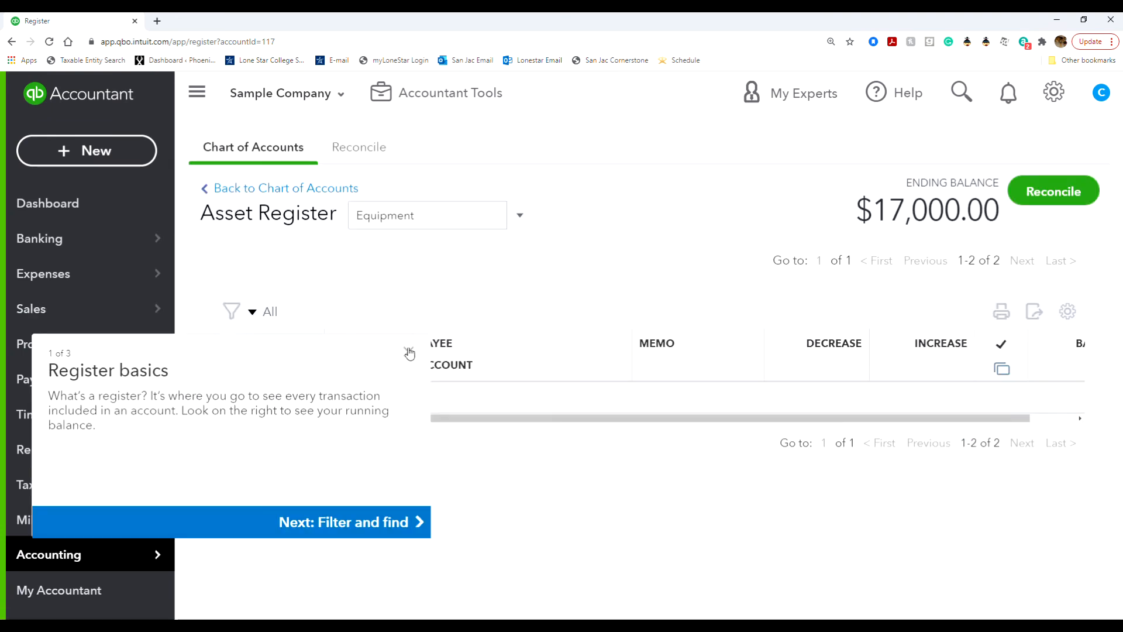
click(409, 353)
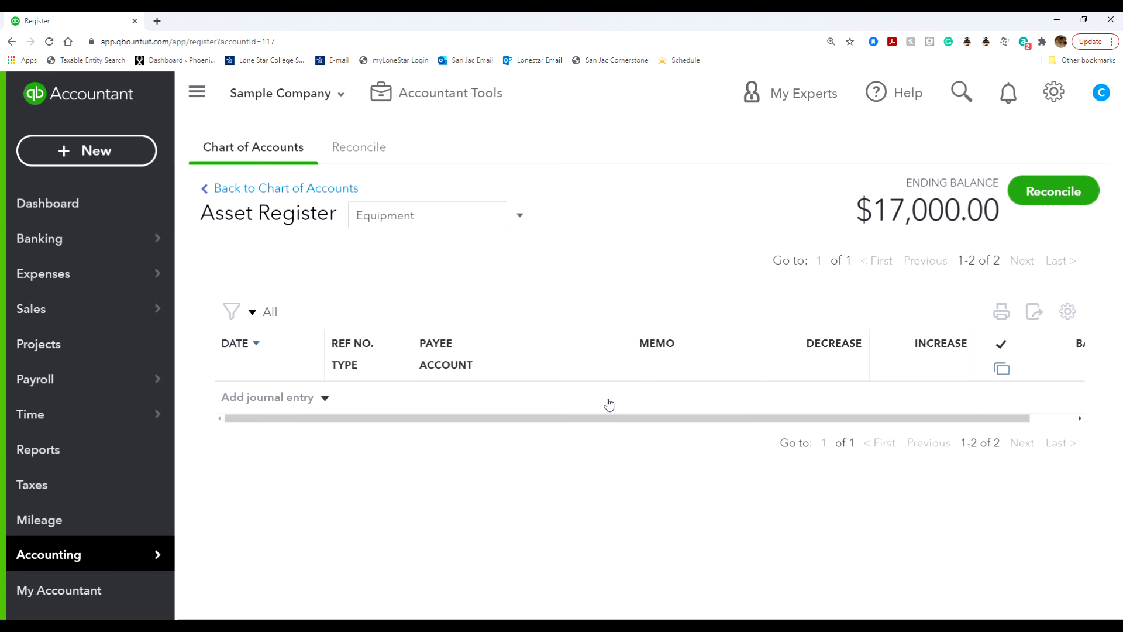
click(609, 404)
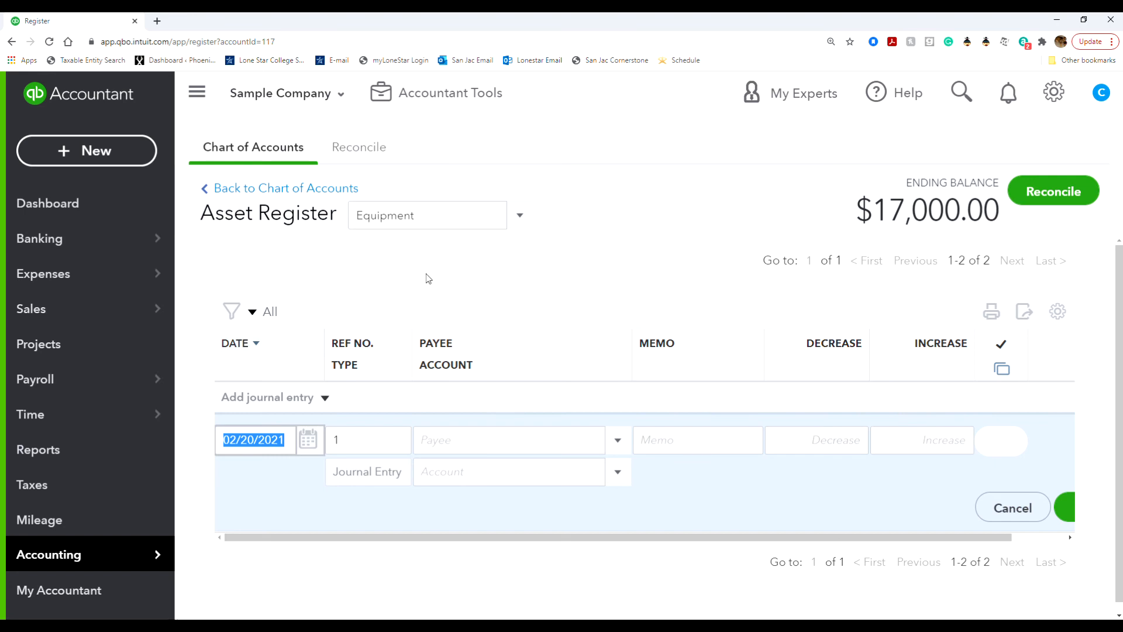
click(289, 196)
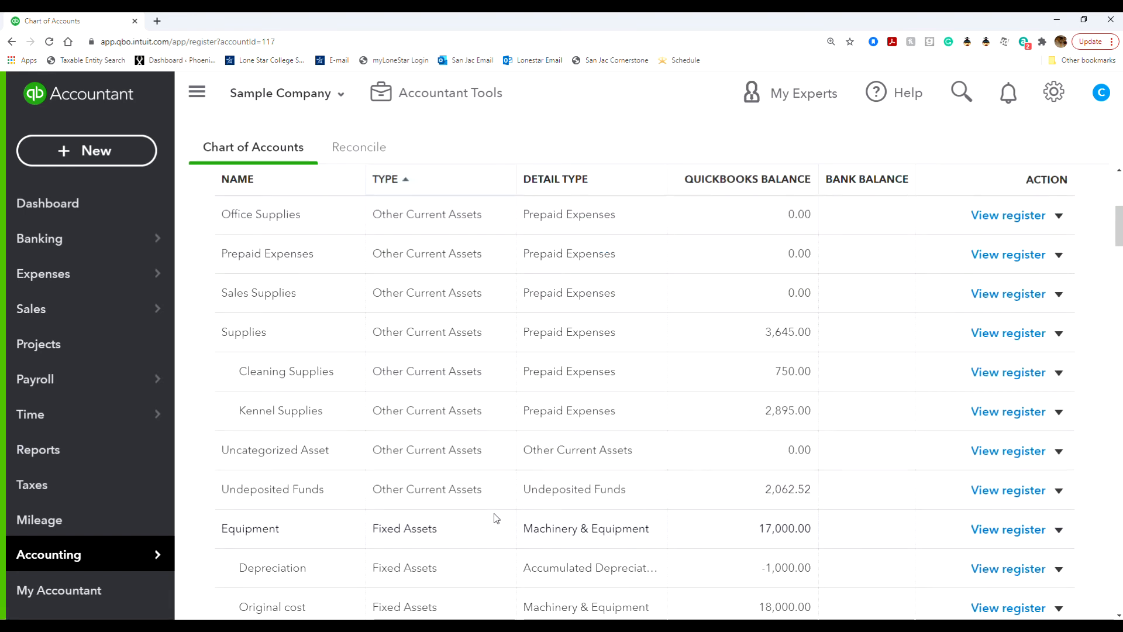
scroll(492, 514, down, 1)
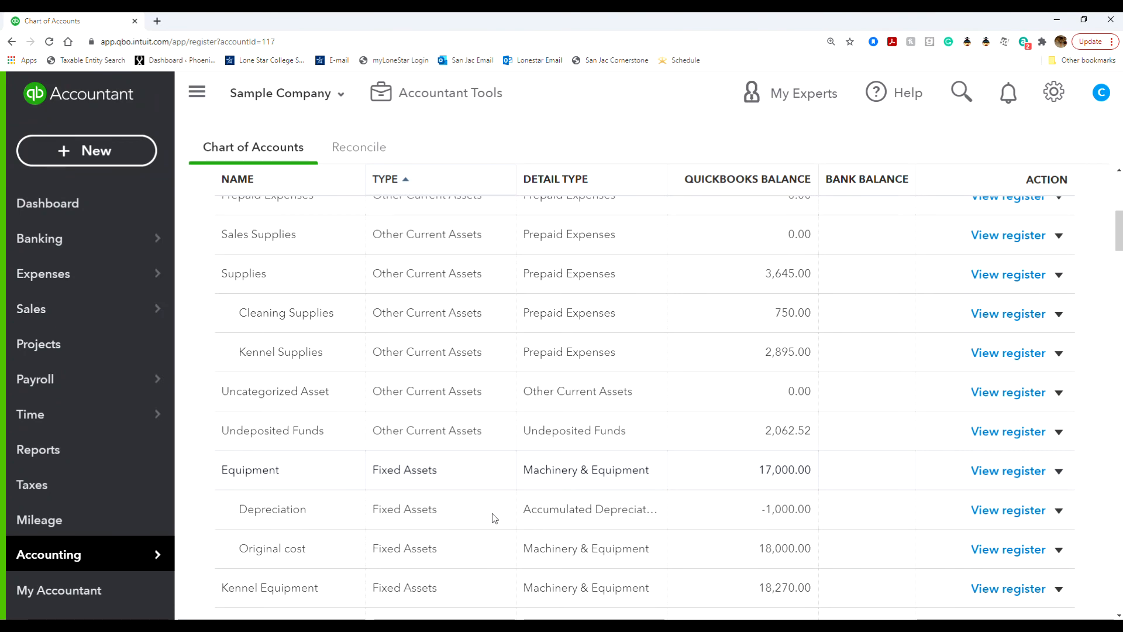
scroll(490, 513, up, 1)
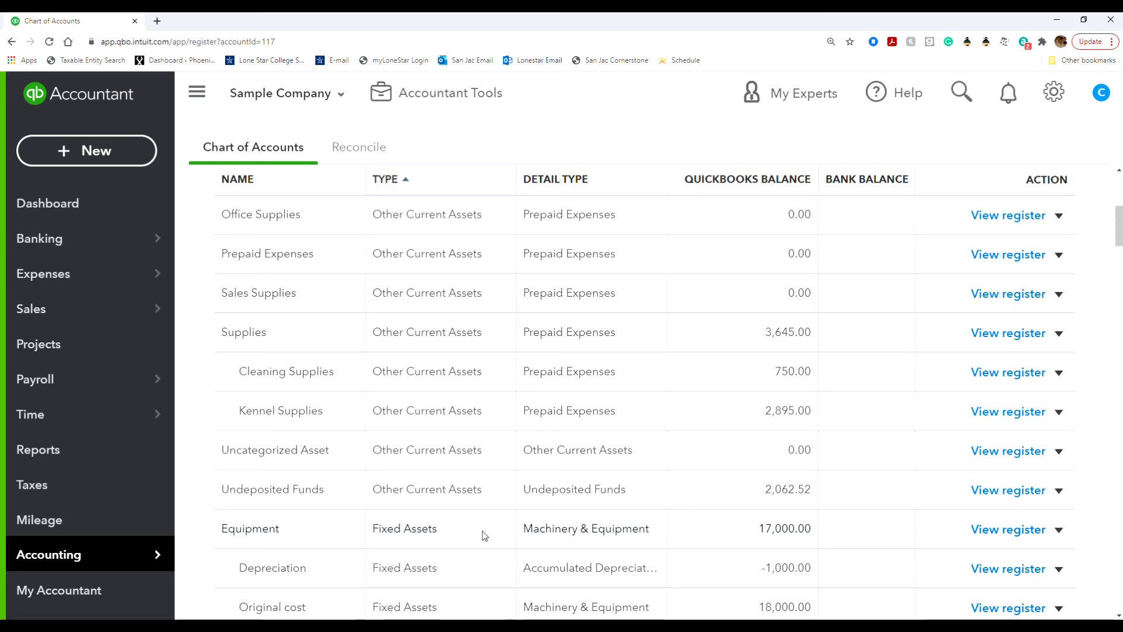
click(978, 530)
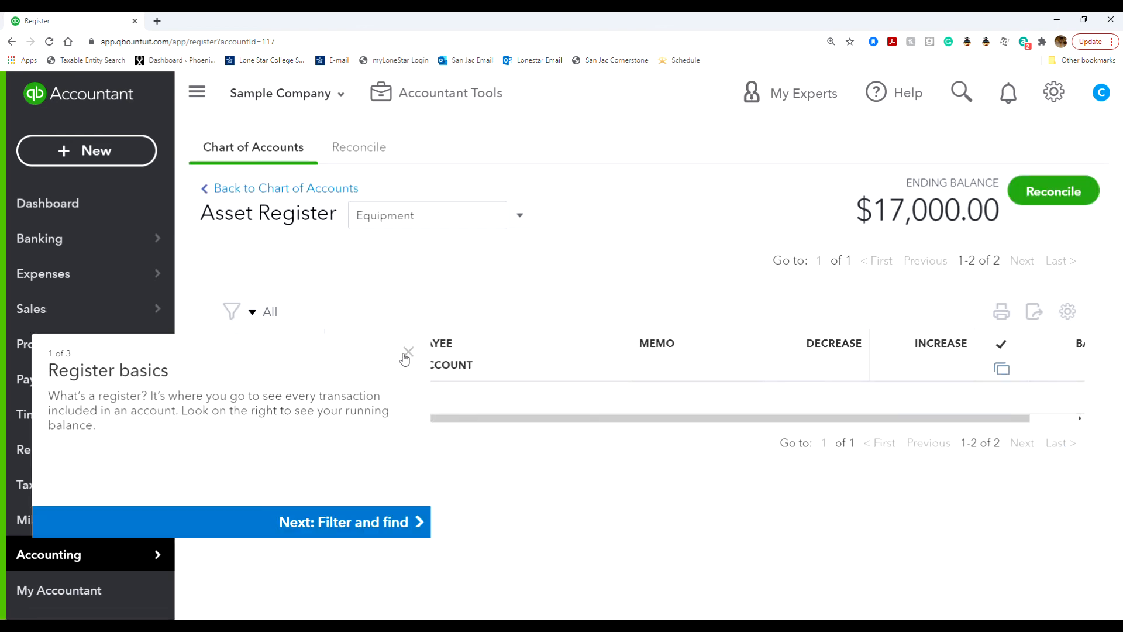
Dismiss the register tip and sort the Equipment register transactions by date.
click(407, 352)
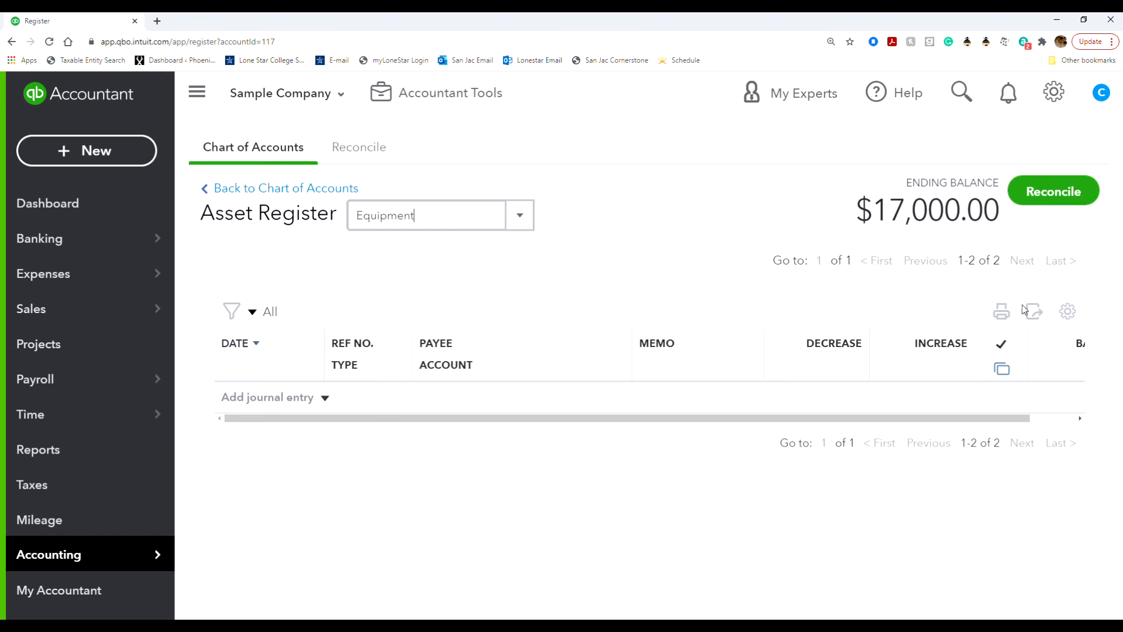
click(851, 256)
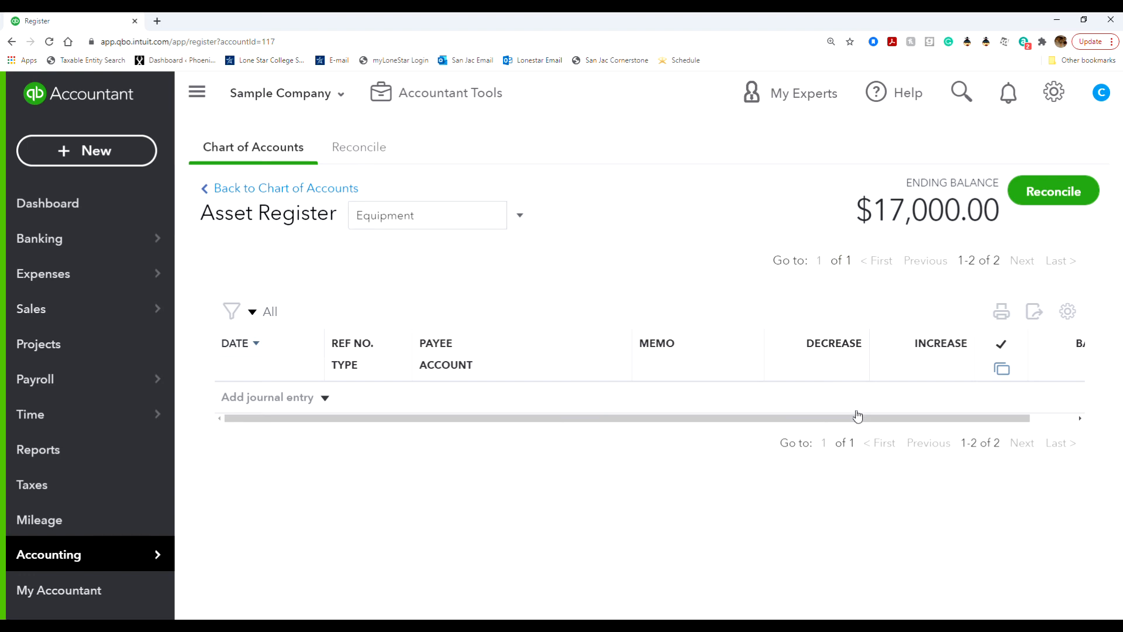
drag(851, 420, 956, 423)
drag(1072, 438, 627, 437)
click(256, 346)
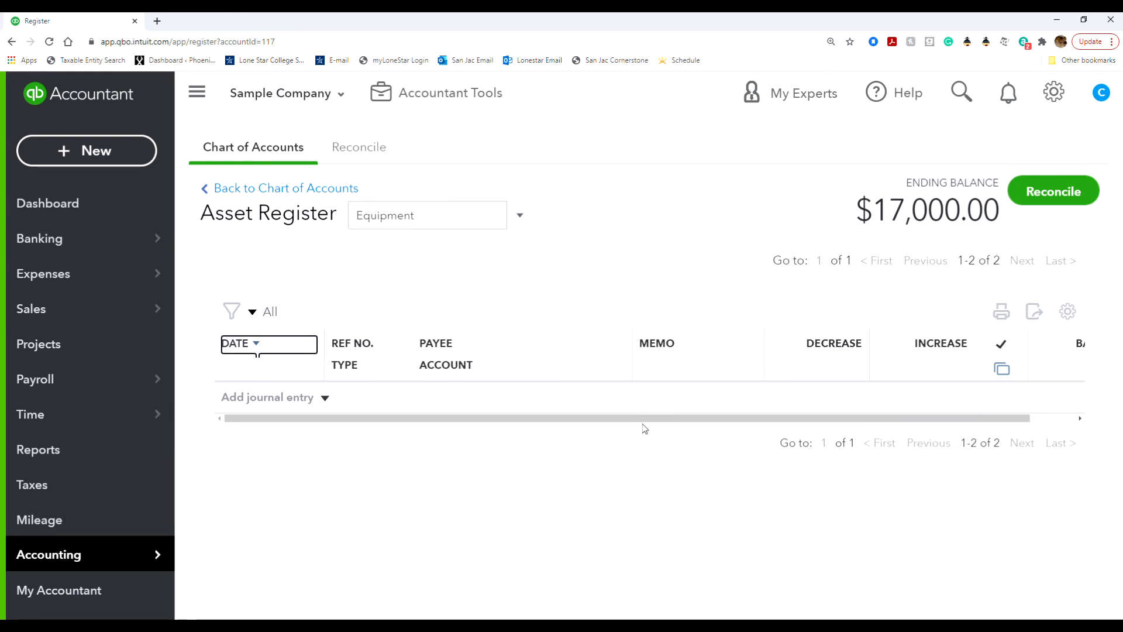
Start reconciling the Equipment account, then skip the introduction with Maybe later.
click(1034, 205)
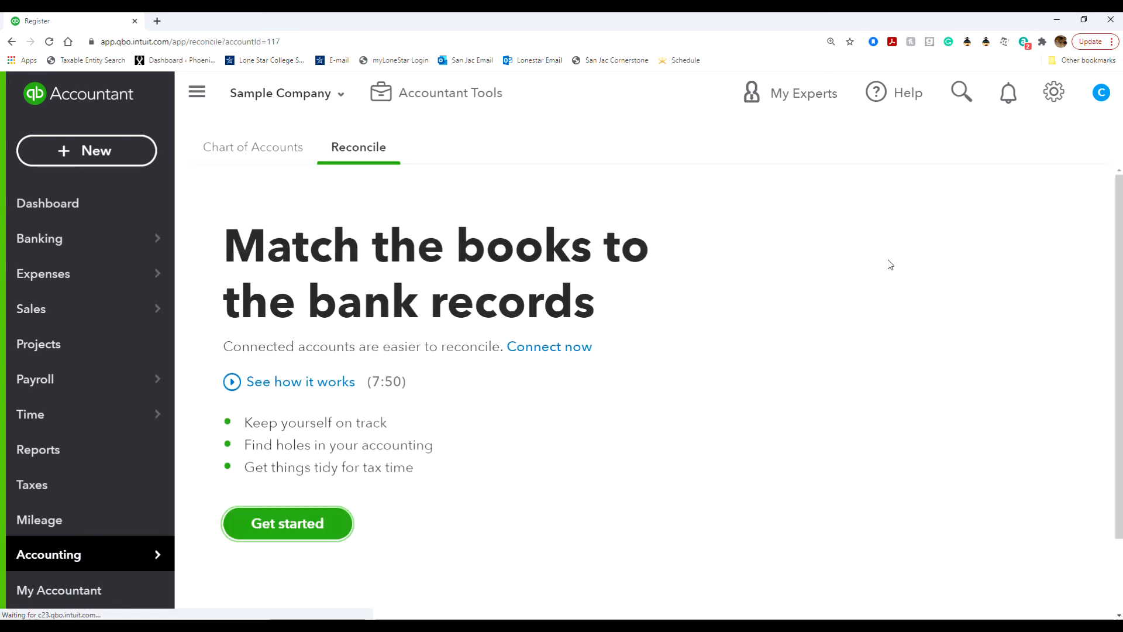
click(314, 523)
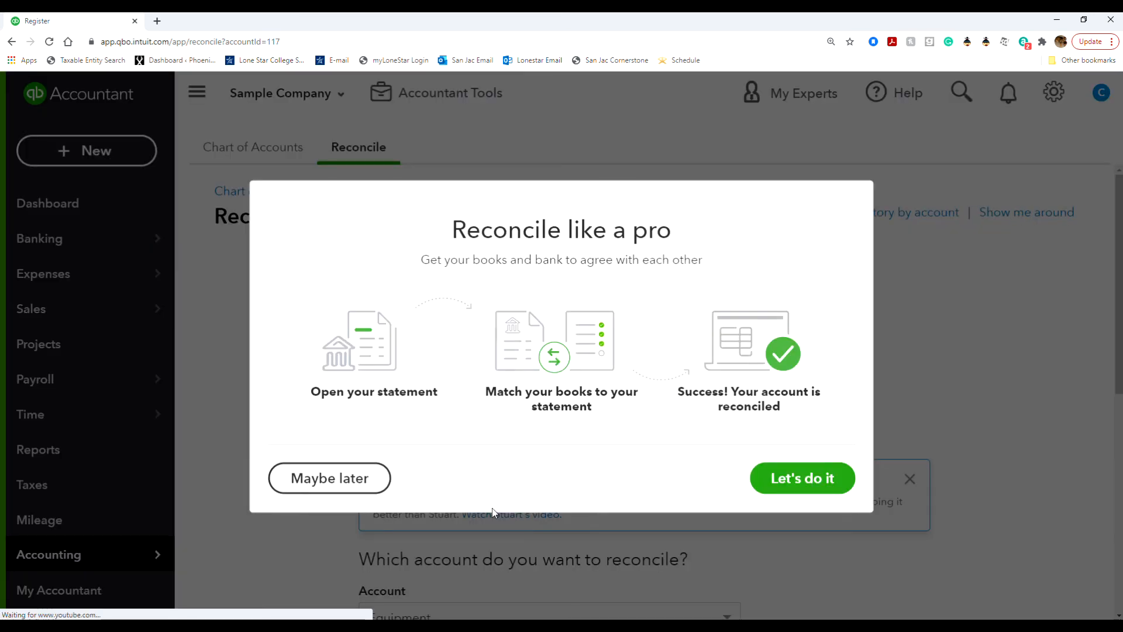
click(345, 478)
scroll(475, 430, down, 8)
scroll(476, 429, up, 8)
Return to the Chart of Accounts and scroll to Equipment at 17,000.00.
click(244, 146)
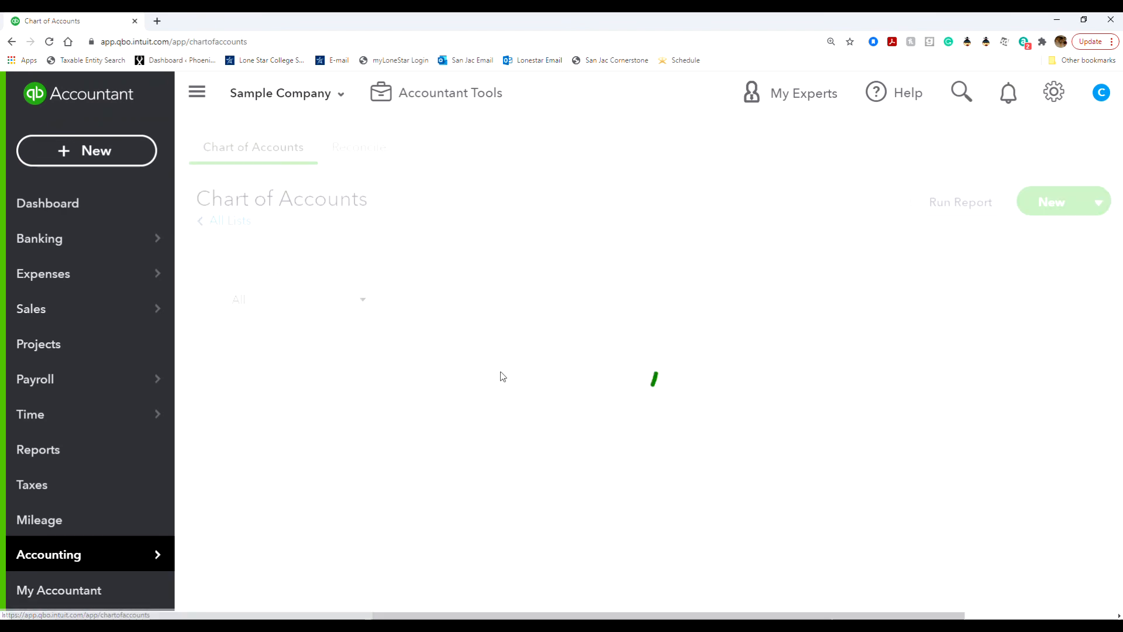
scroll(486, 468, down, 5)
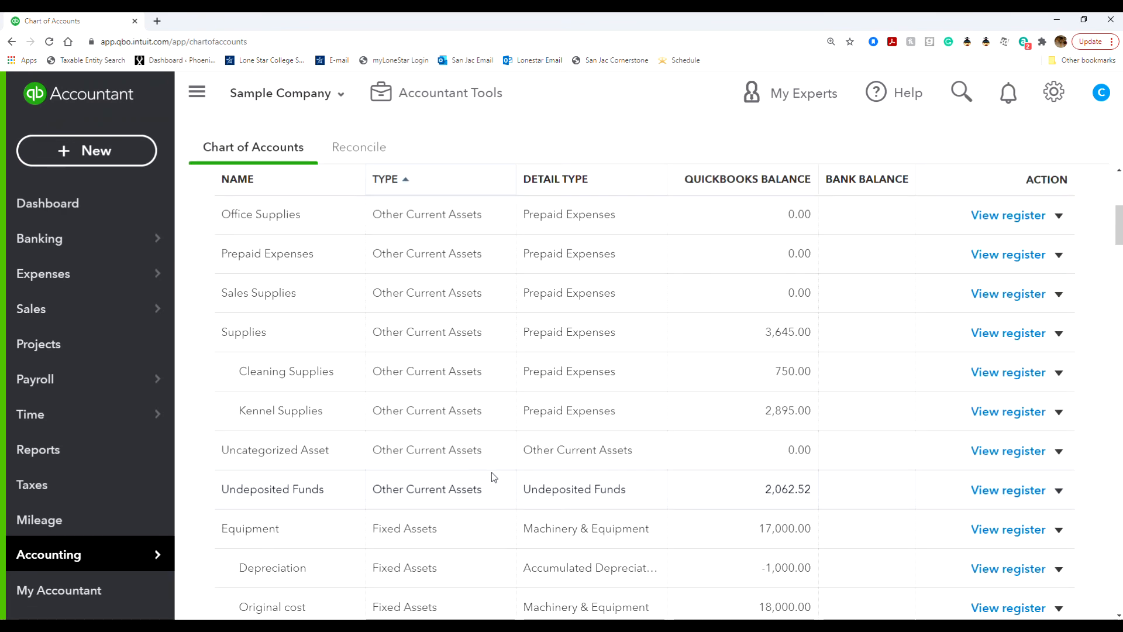
scroll(492, 474, down, 3)
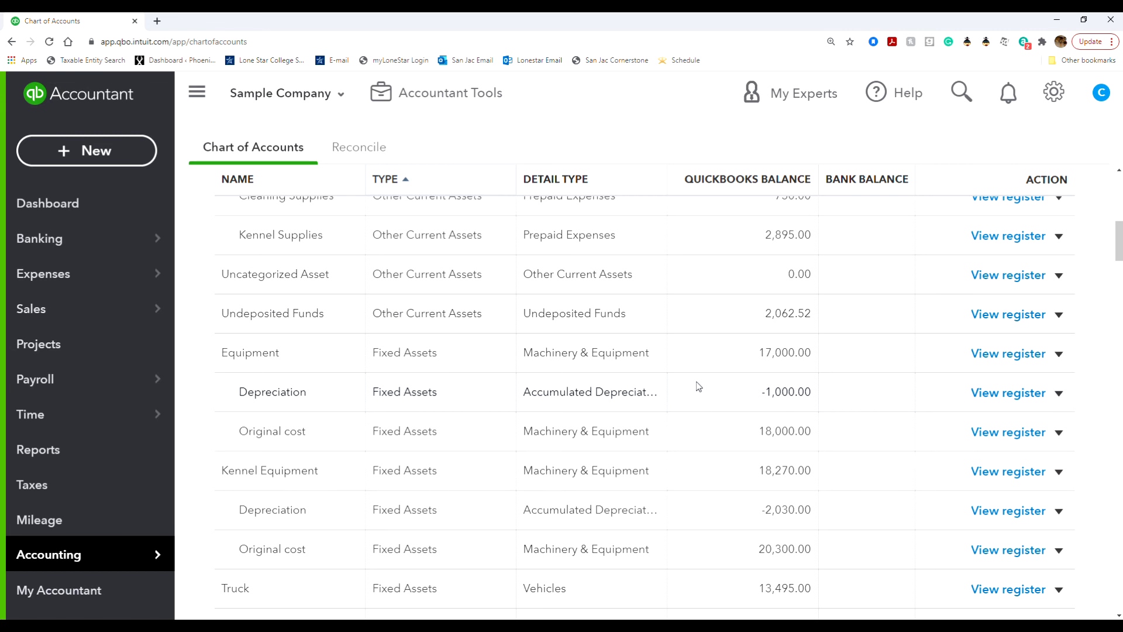
scroll(696, 383, up, 1)
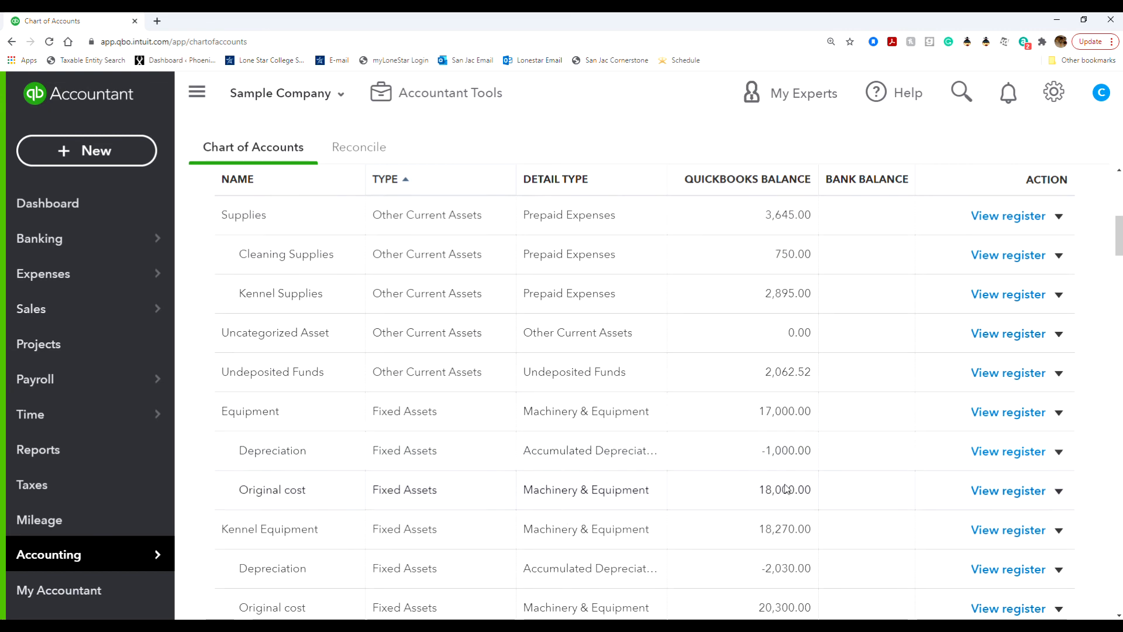
Open the Original cost register's 01/15/2021 18,000.00 opening-balance journal entry for editing.
click(1004, 495)
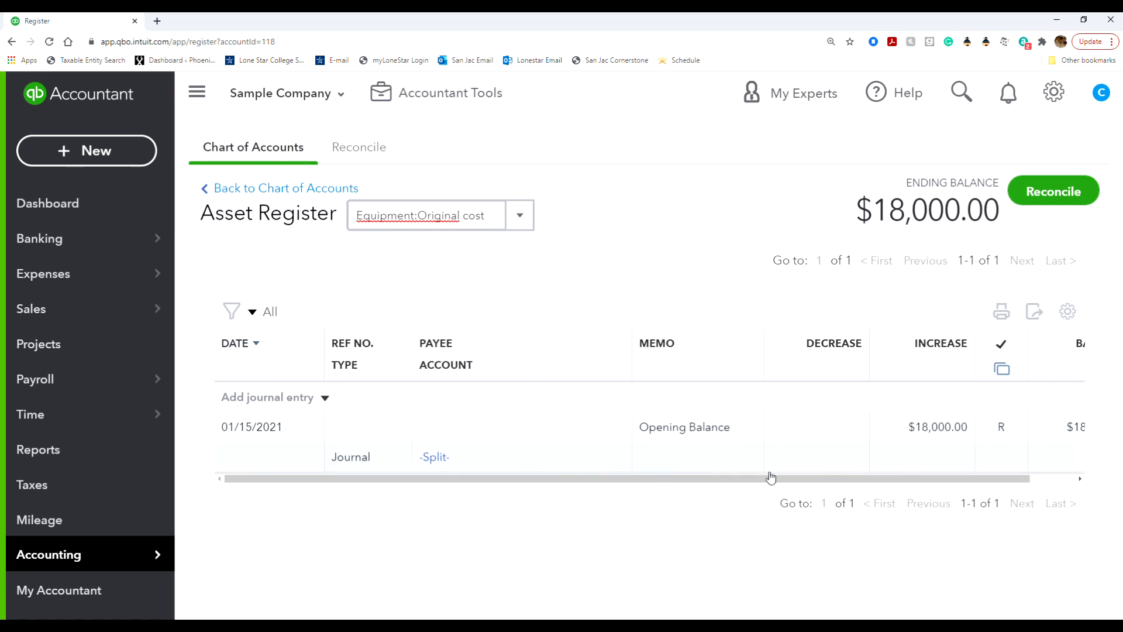
click(860, 443)
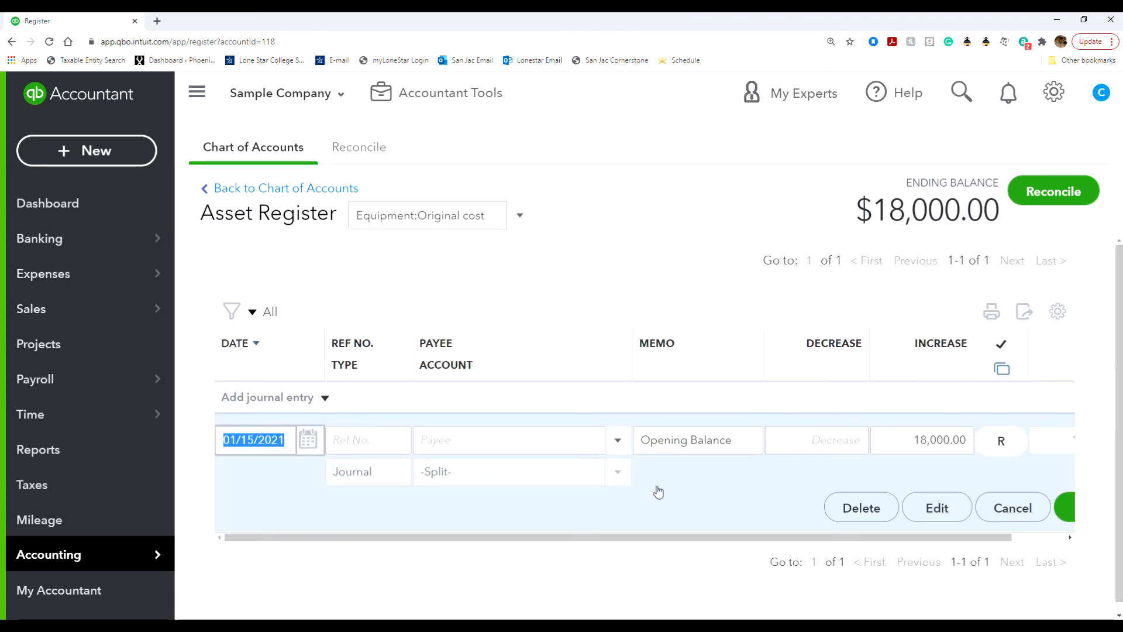
click(937, 510)
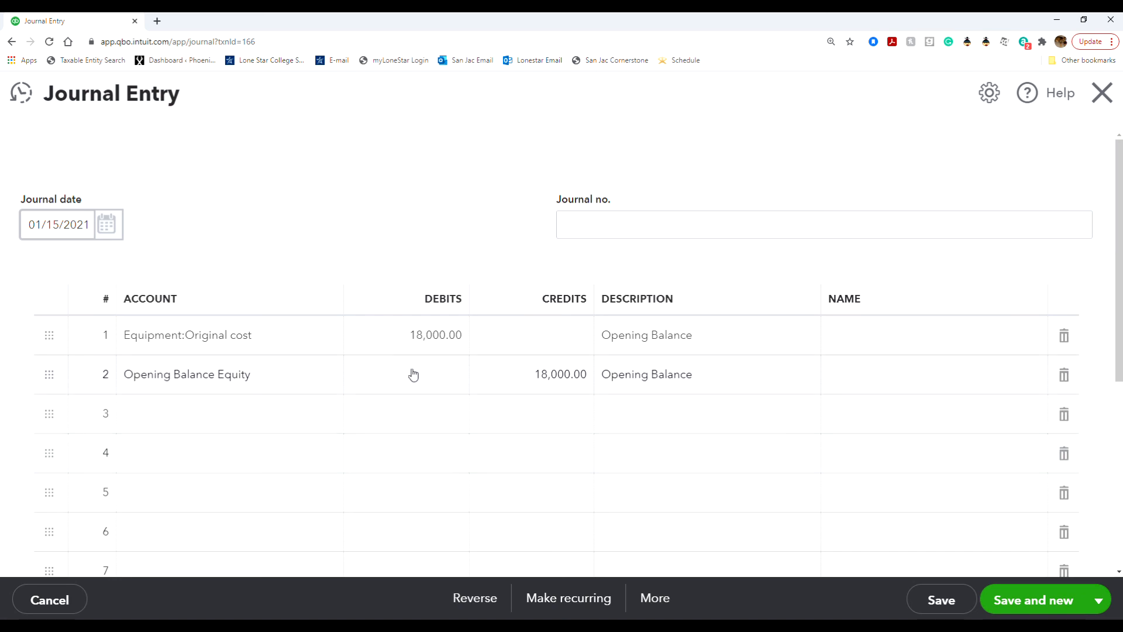
Redate the Original cost journal entry to 12/31/2020 and correct its debit and credit amounts.
click(103, 227)
click(39, 270)
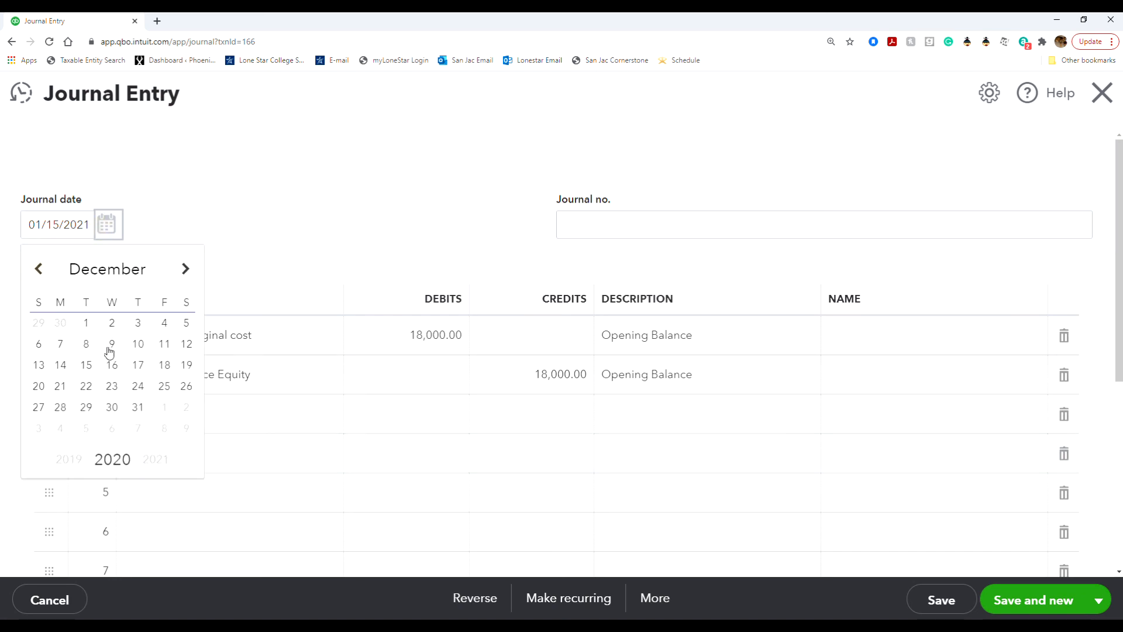
click(139, 409)
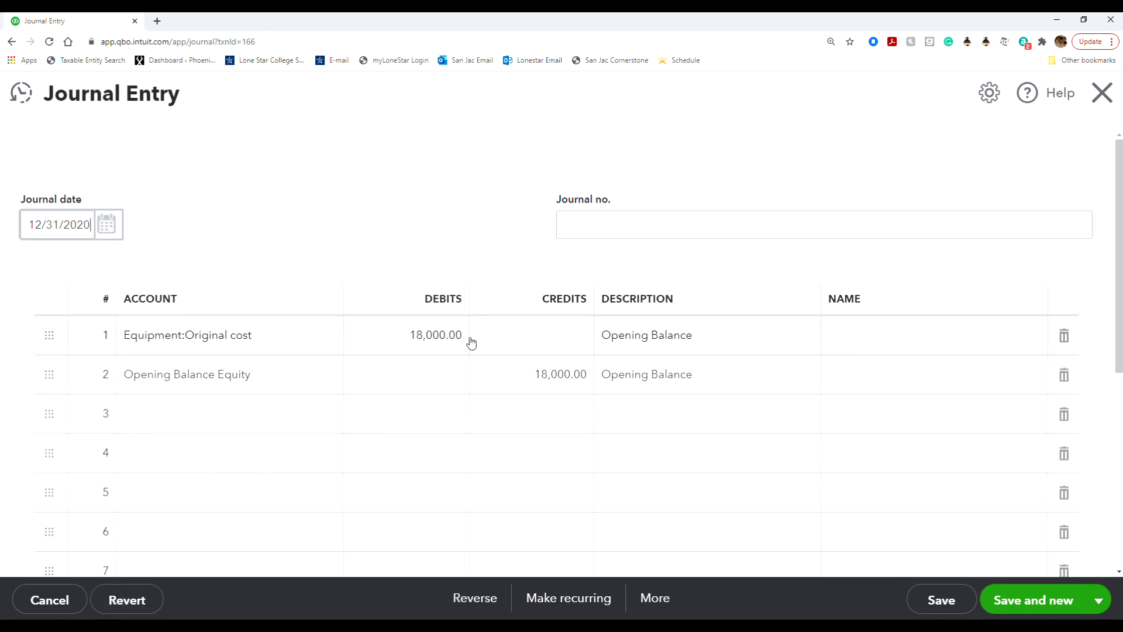
click(449, 342)
click(418, 335)
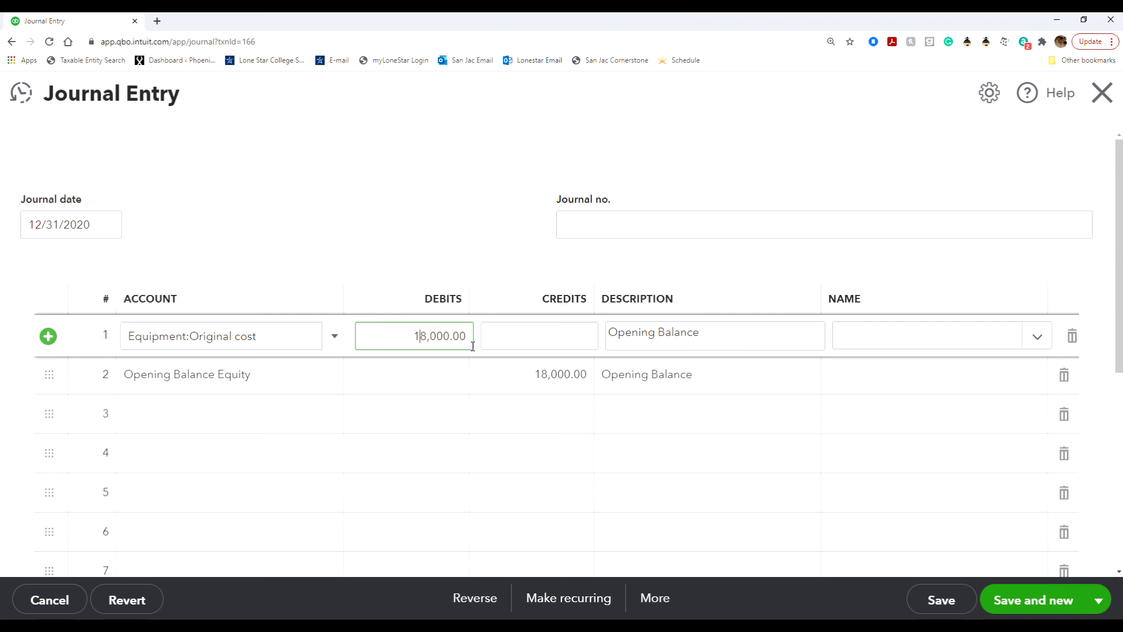
click(525, 378)
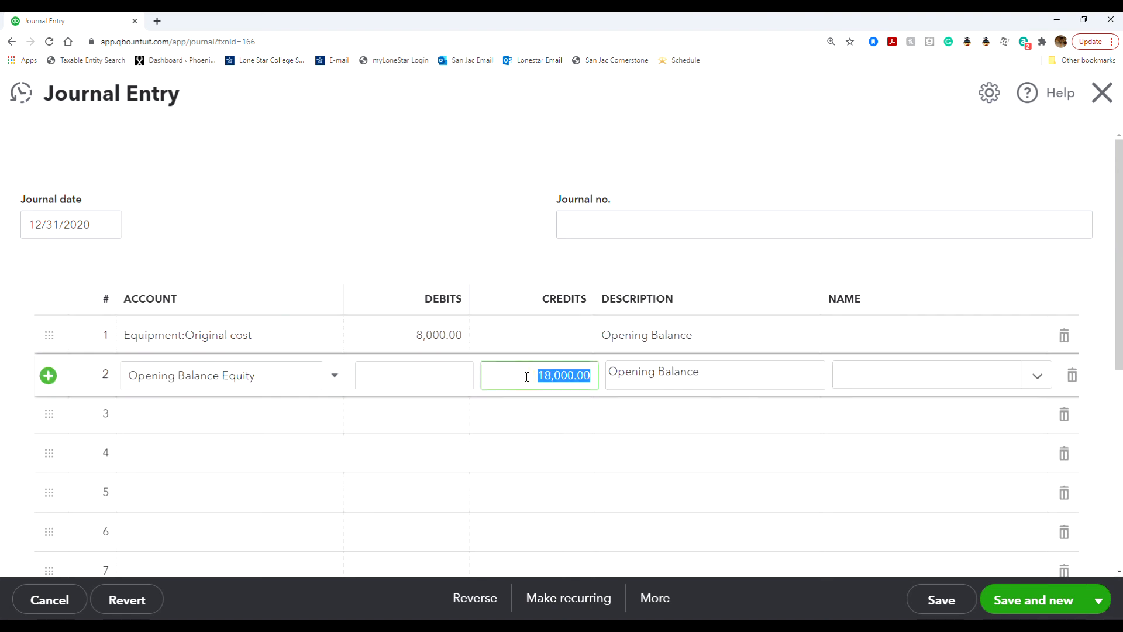
click(546, 375)
click(553, 409)
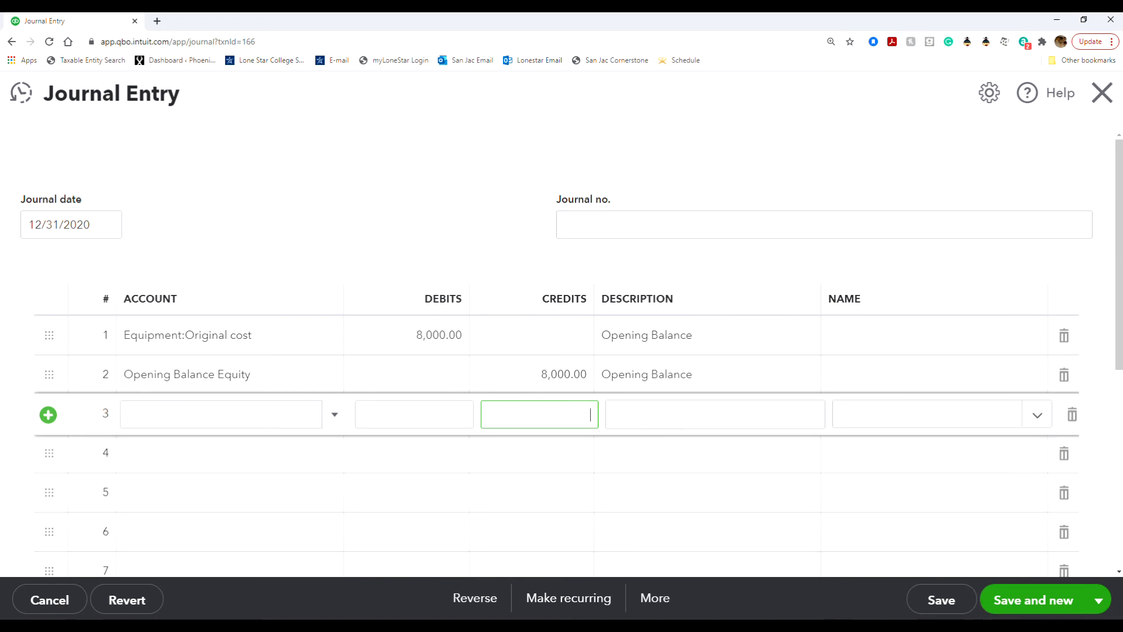
Save and close the entry, confirm changing the reconciled transaction, and close the blank form.
click(1099, 600)
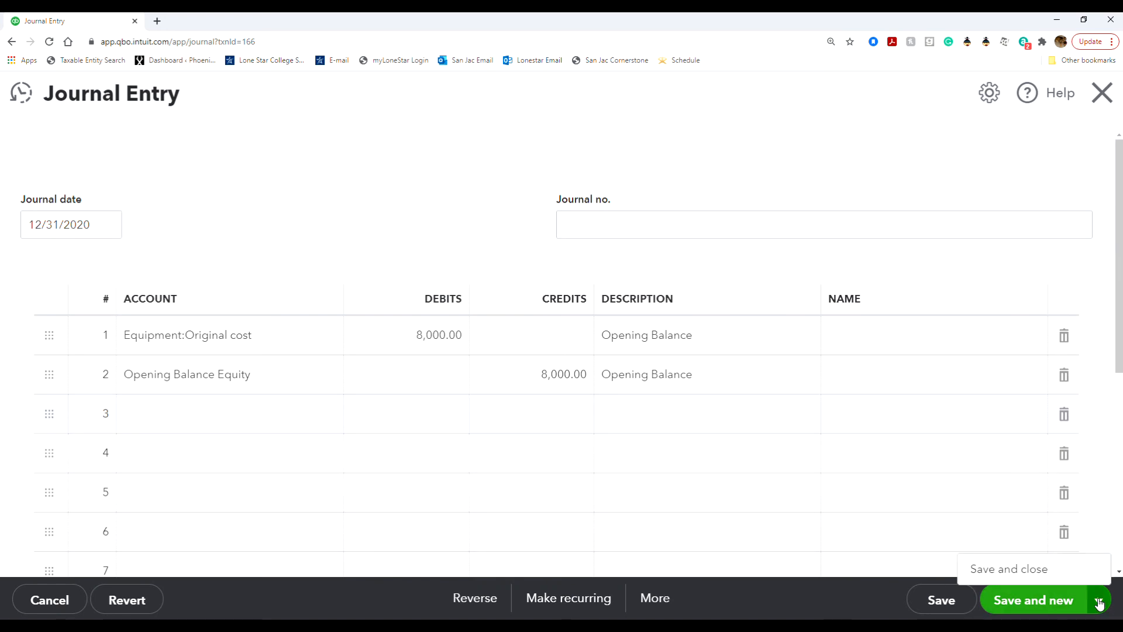
click(1031, 570)
click(706, 385)
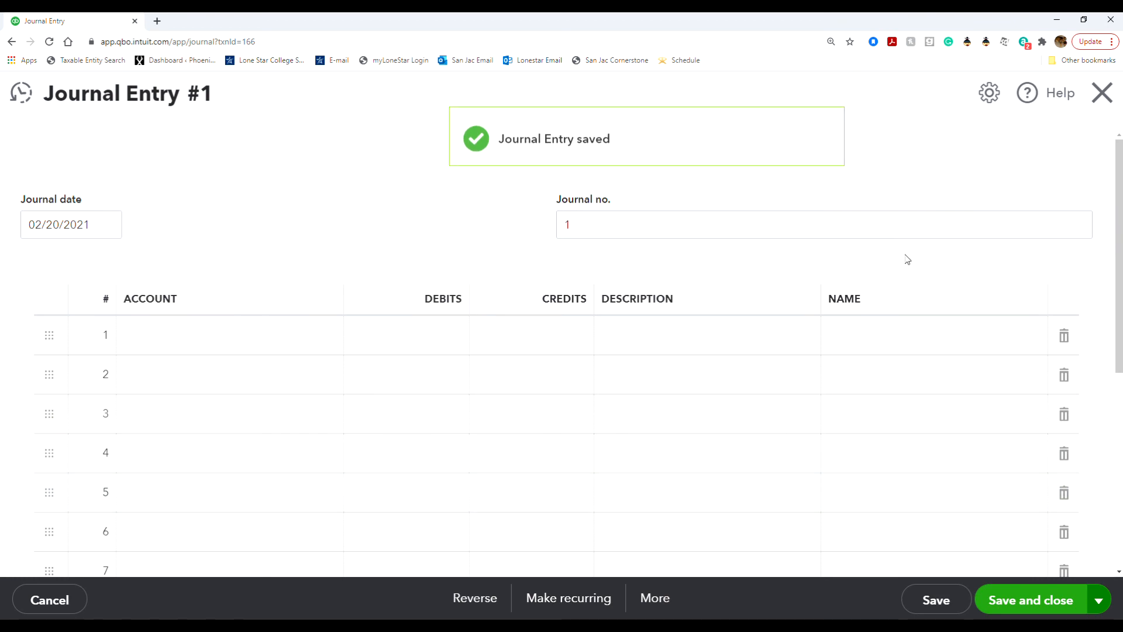
click(1102, 93)
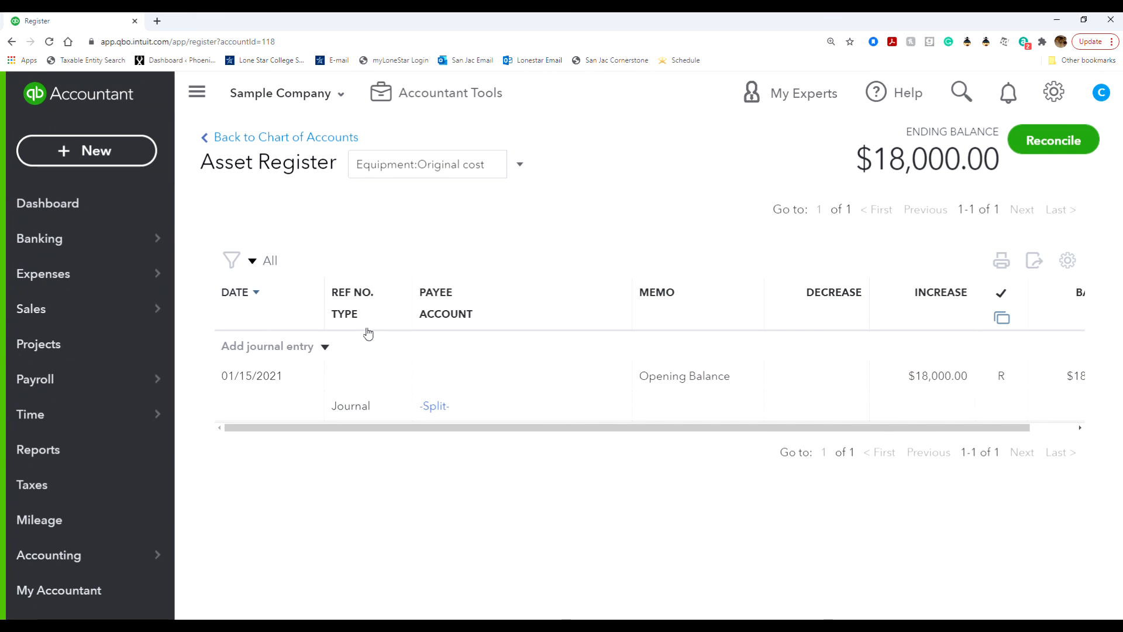
Return to the Chart of Accounts and open the Equipment:Depreciation register.
click(246, 141)
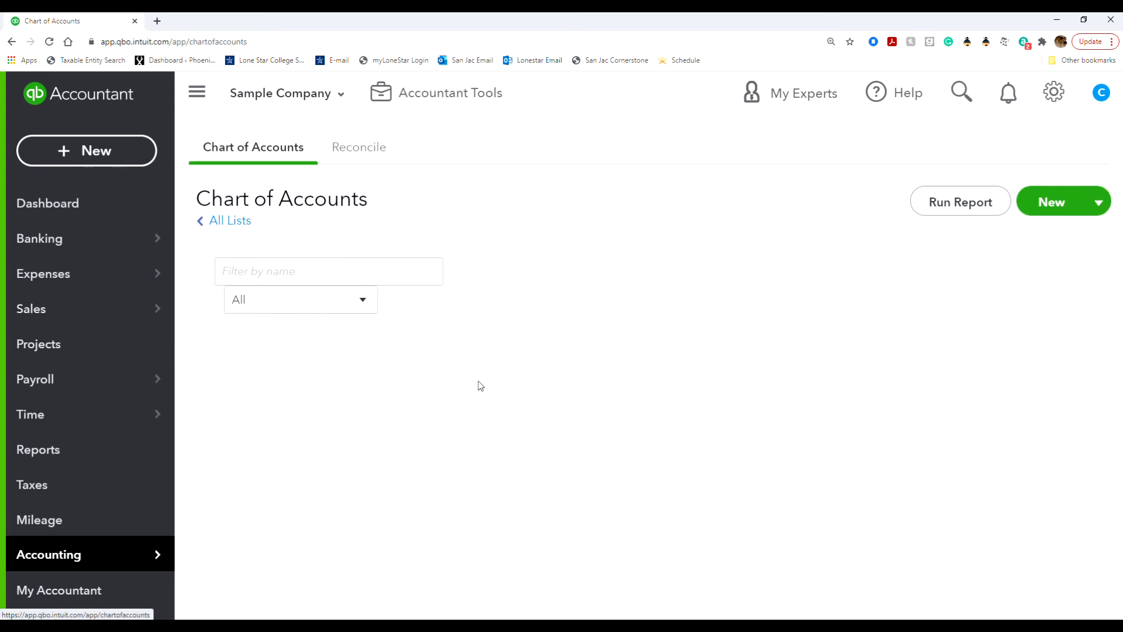
scroll(642, 451, down, 10)
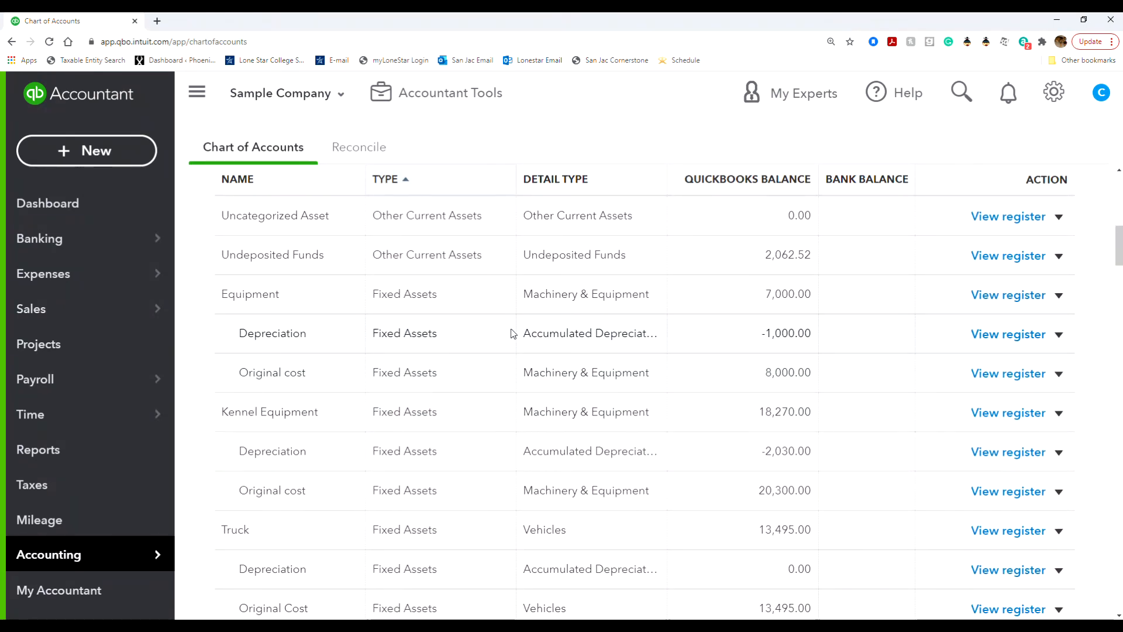
click(1059, 334)
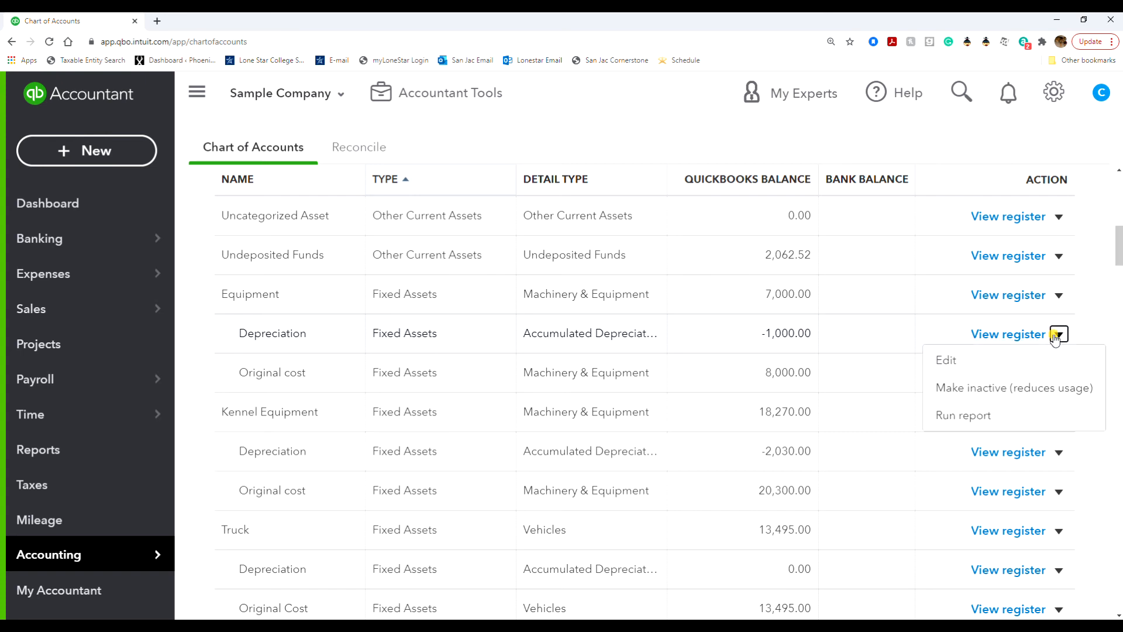
click(1000, 361)
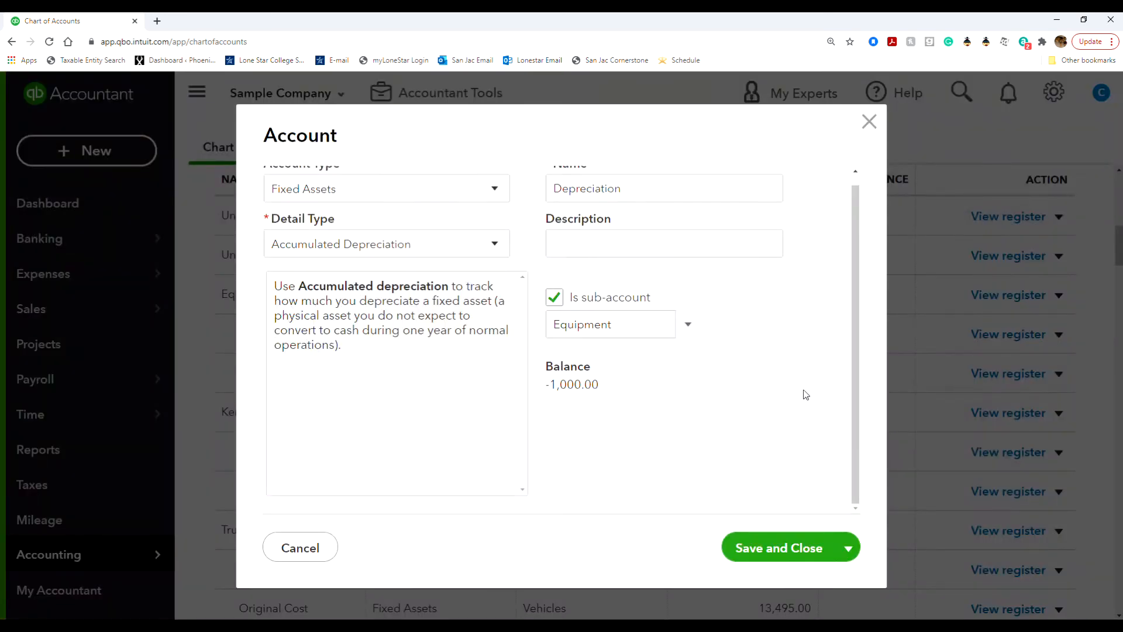
click(866, 124)
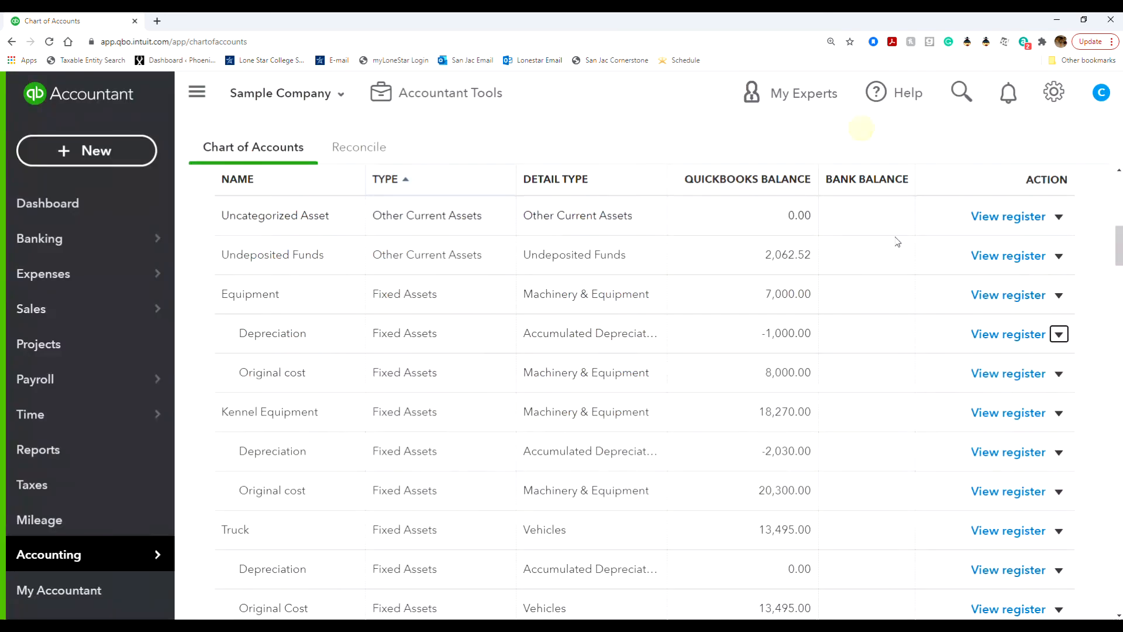
click(1007, 336)
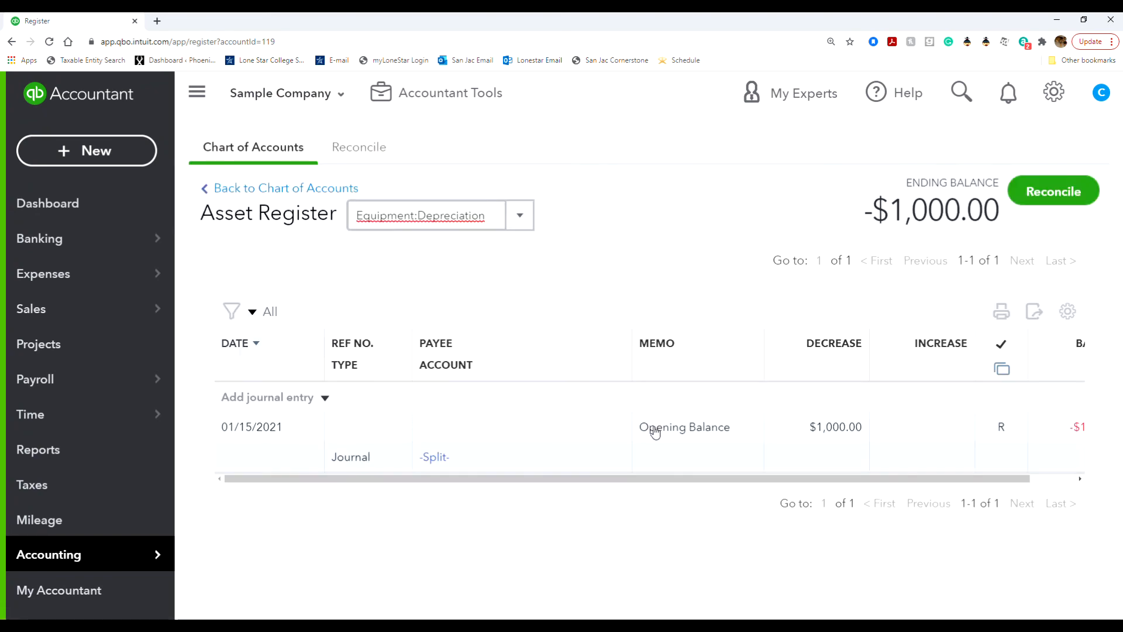
Open the Depreciation opening-balance journal entry and redate it to 12/31/2020.
click(660, 440)
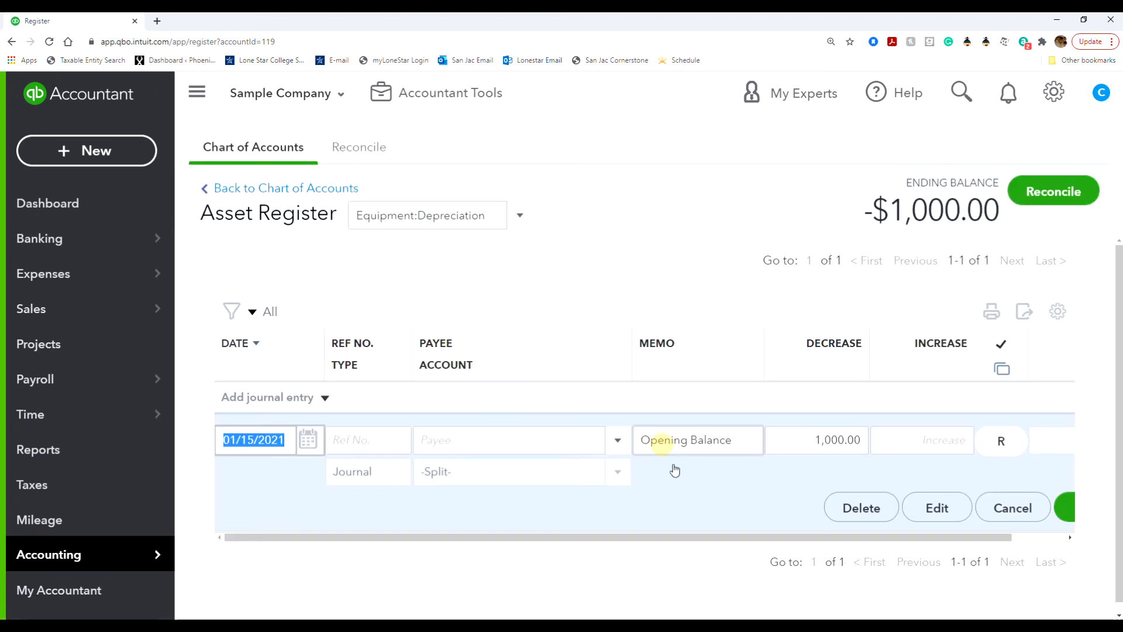
click(937, 508)
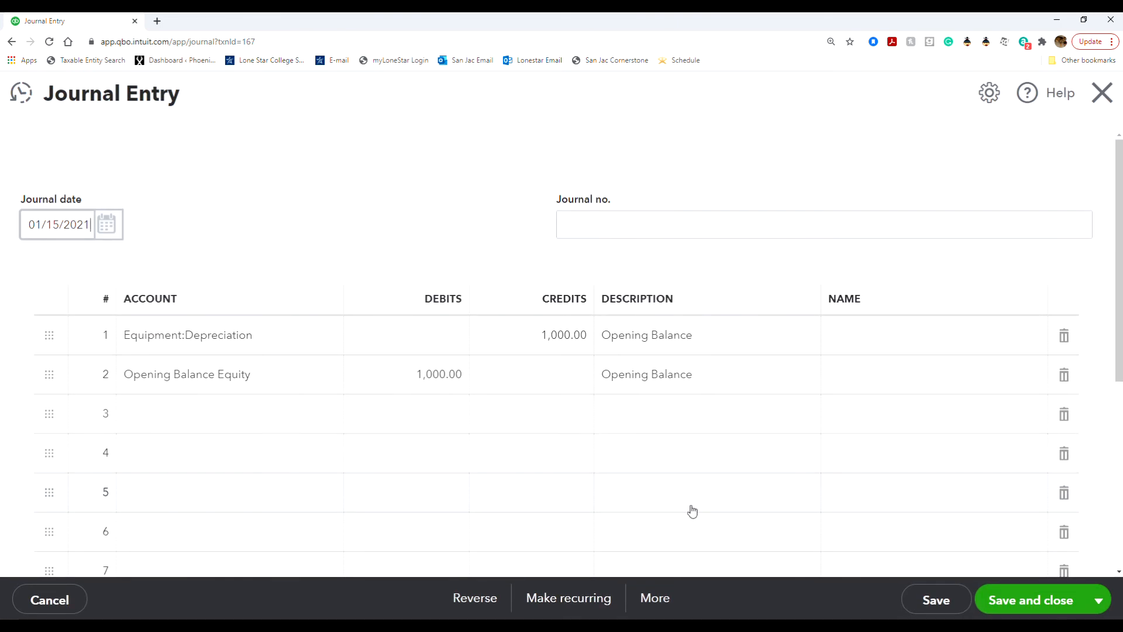
click(106, 225)
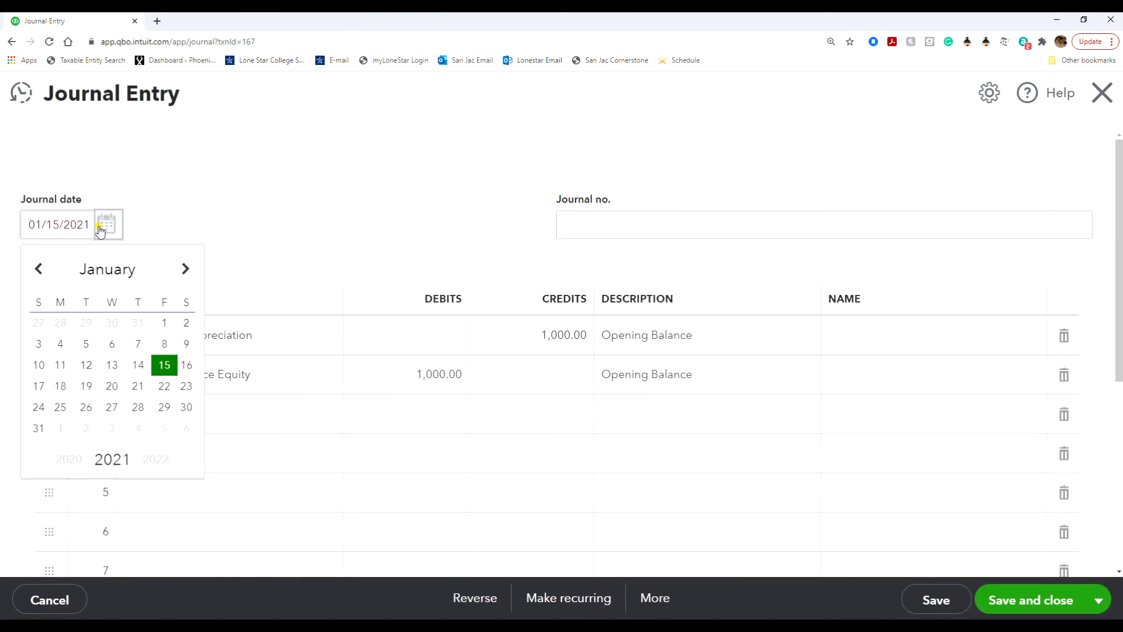
click(39, 268)
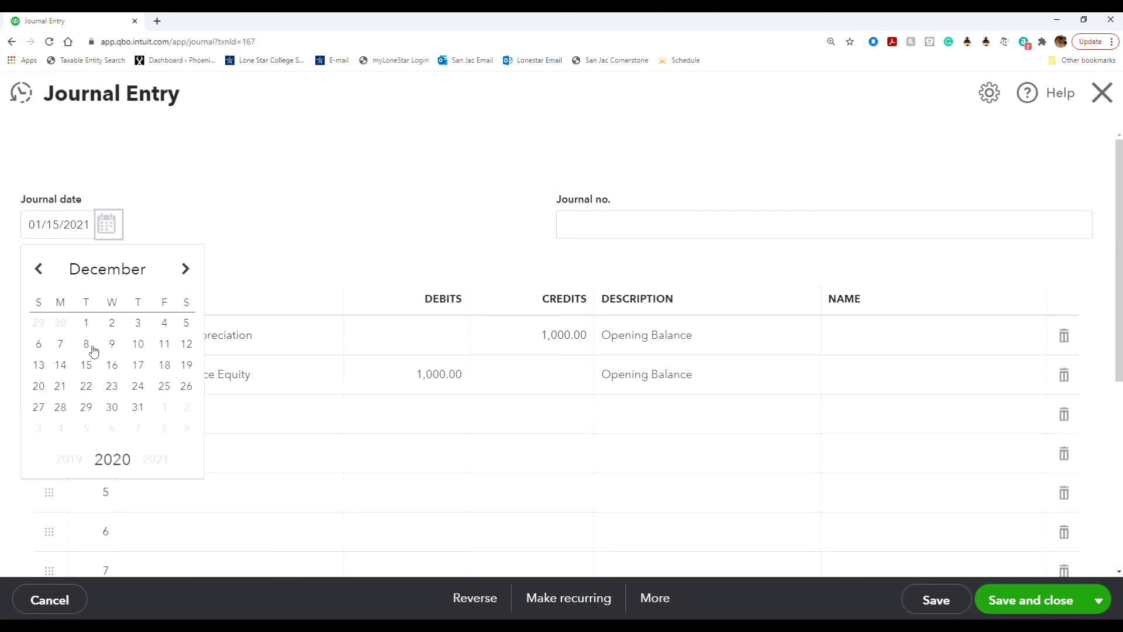
click(134, 409)
Set the Depreciation credit and Opening Balance Equity debit to 800, then save and confirm.
click(512, 332)
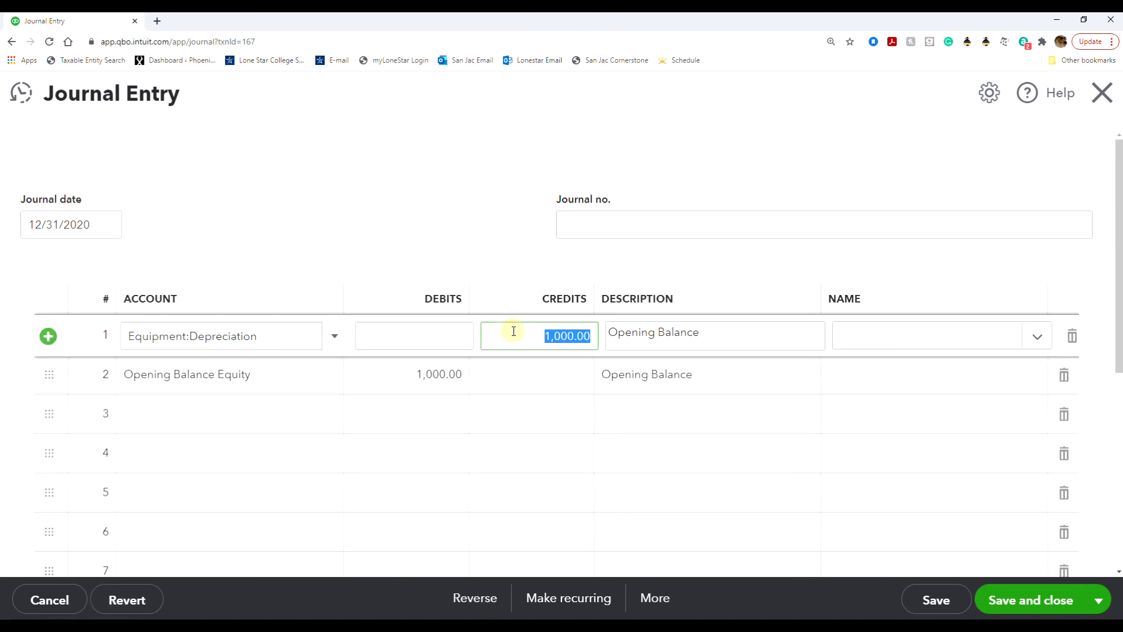
text(8)
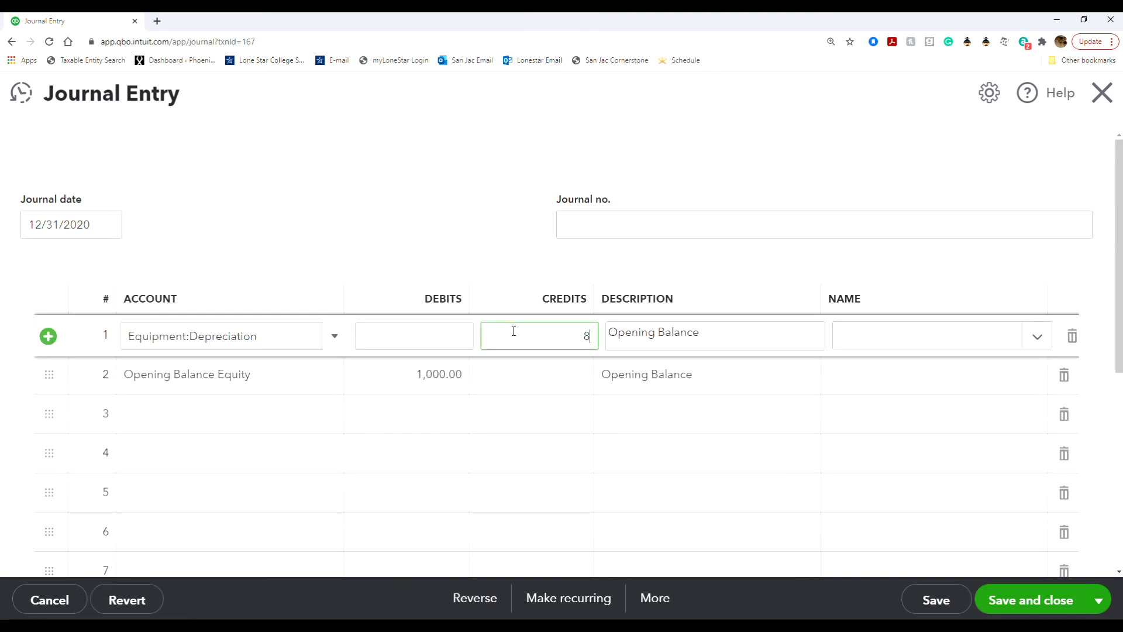
click(437, 375)
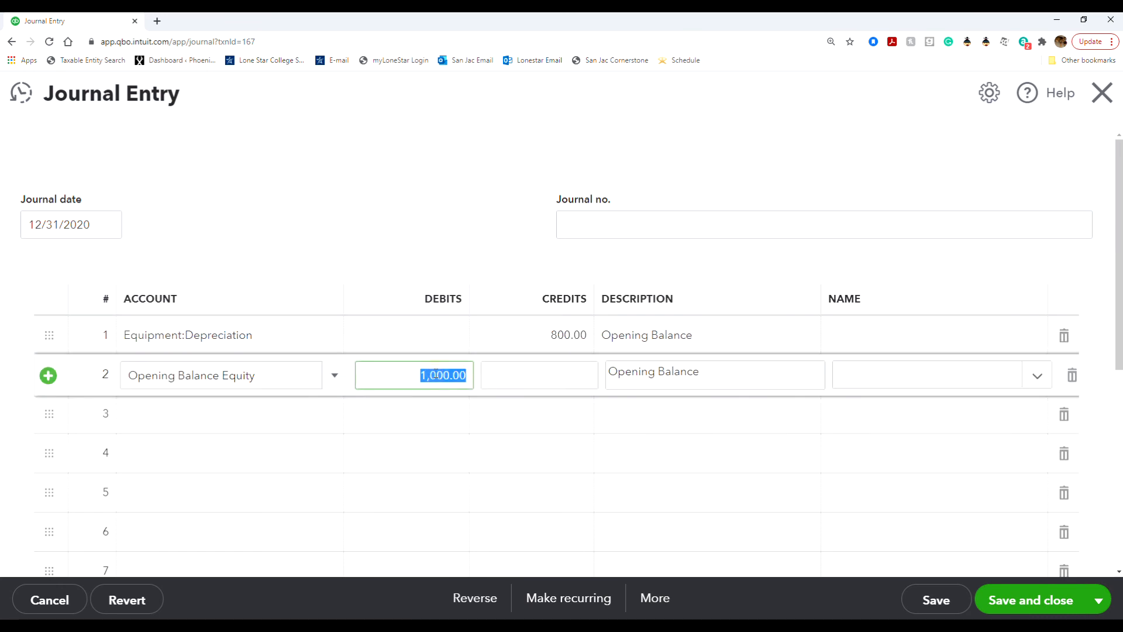
text(800)
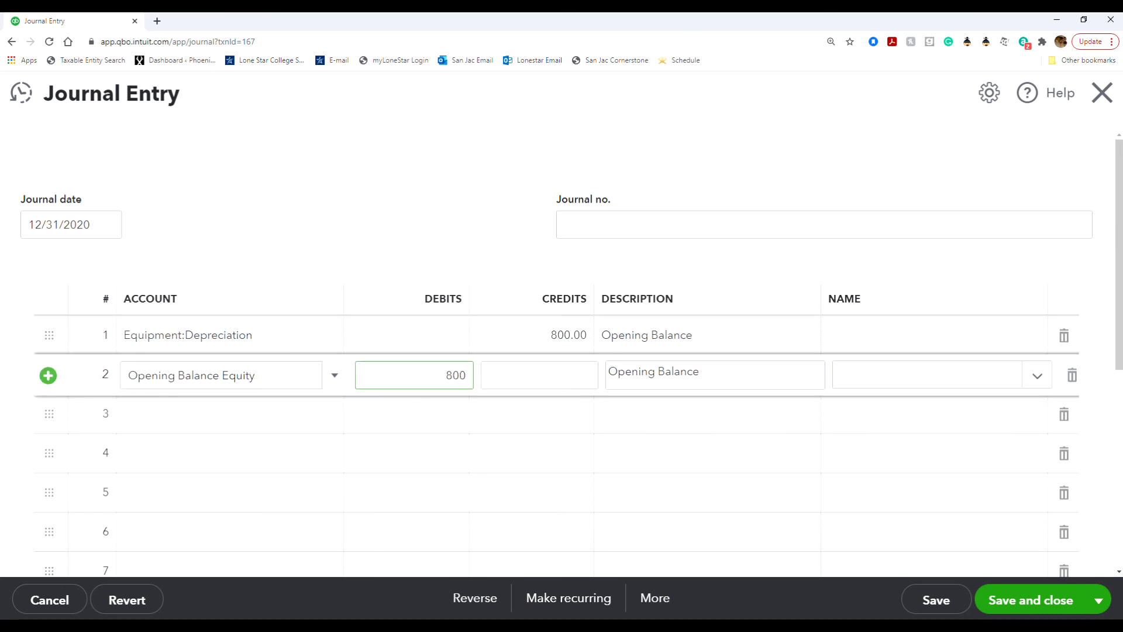
click(1042, 603)
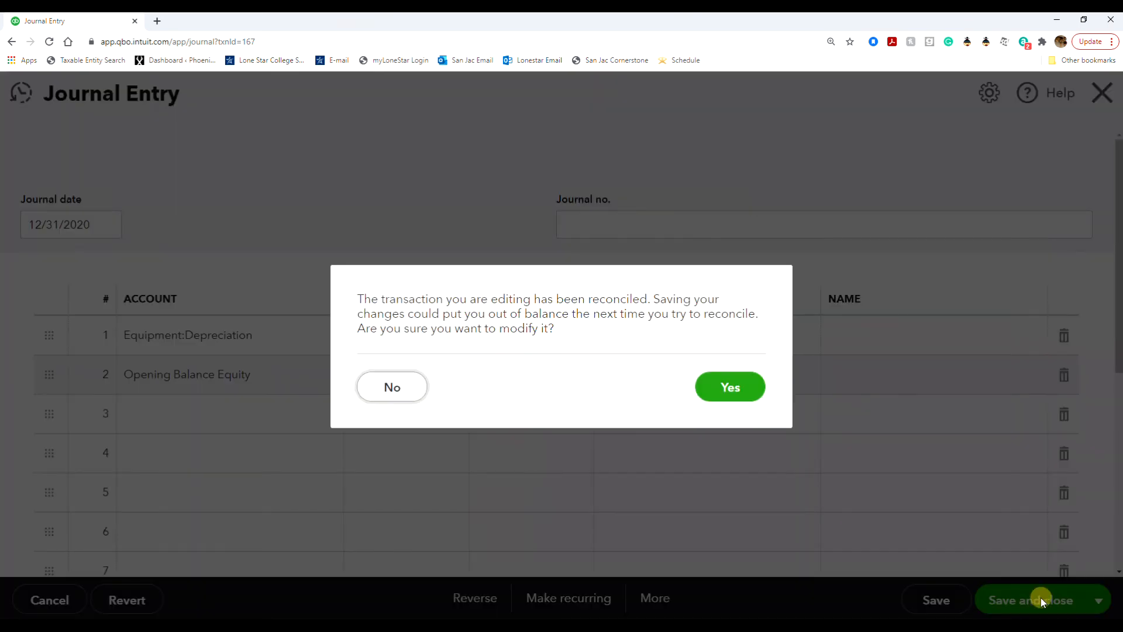
click(721, 392)
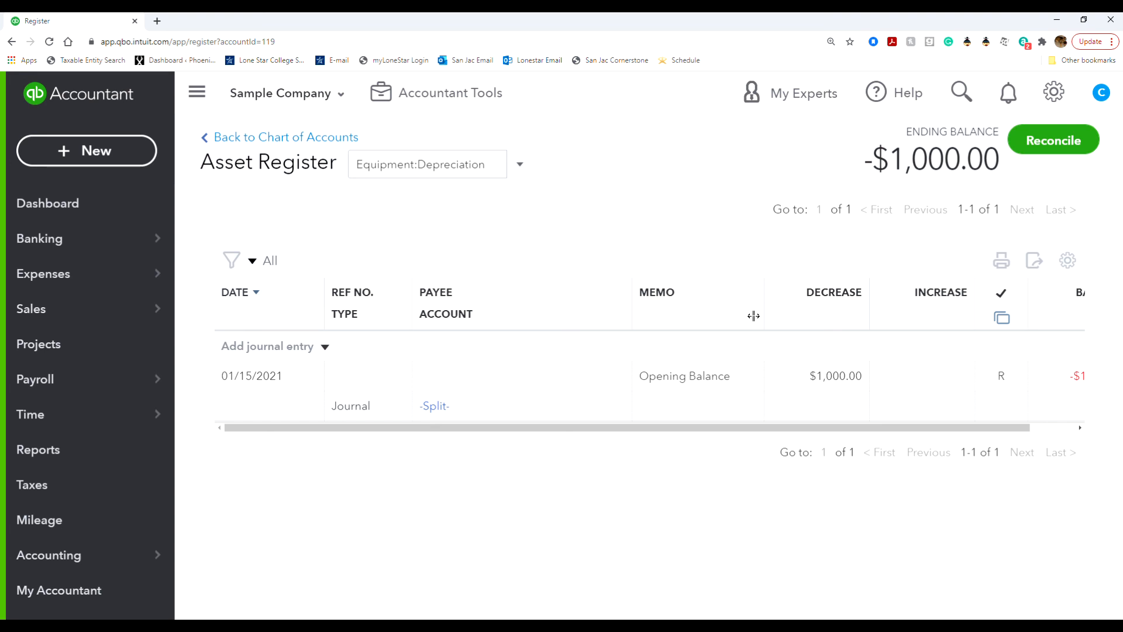
Return to the Chart of Accounts and open the Loan Payable opening-balance journal entry.
click(258, 136)
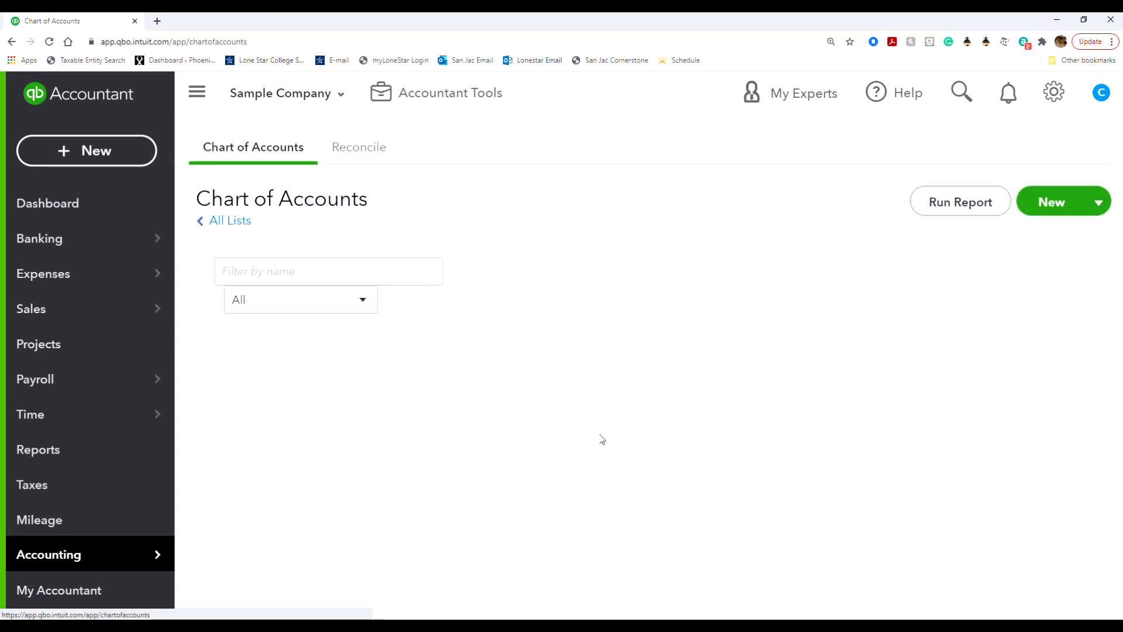
scroll(570, 515, down, 15)
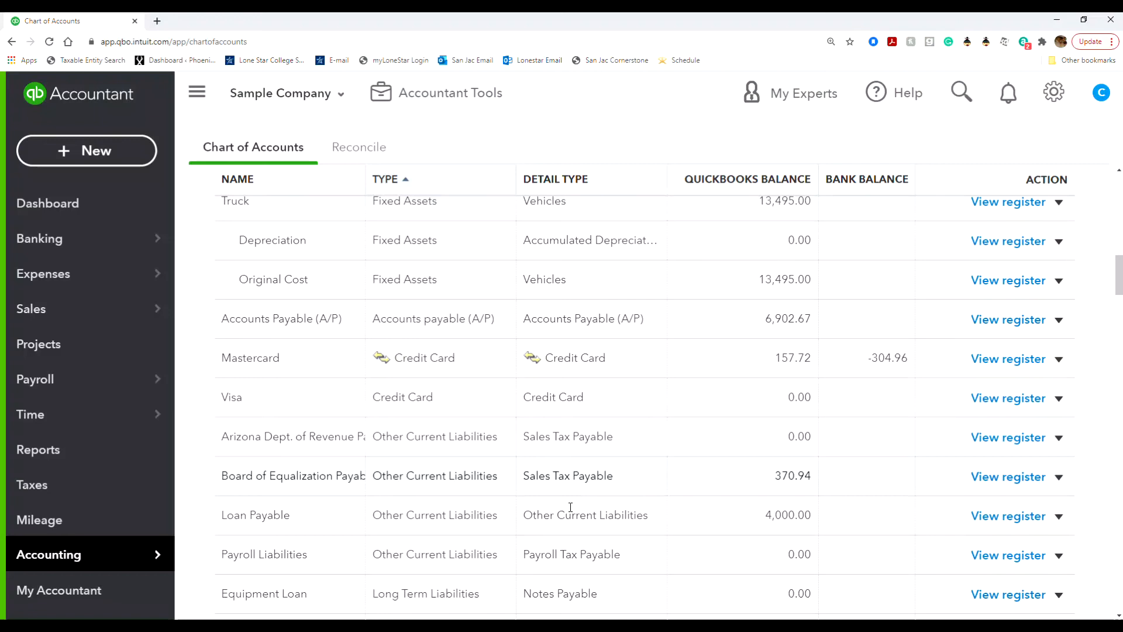
scroll(572, 513, up, 6)
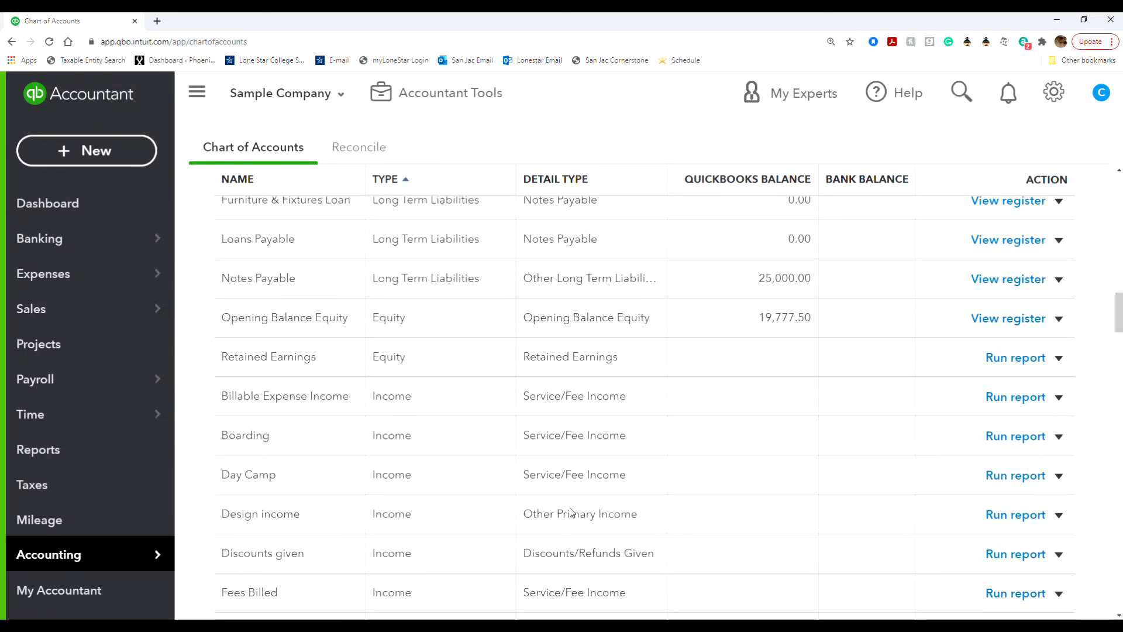
scroll(572, 513, up, 5)
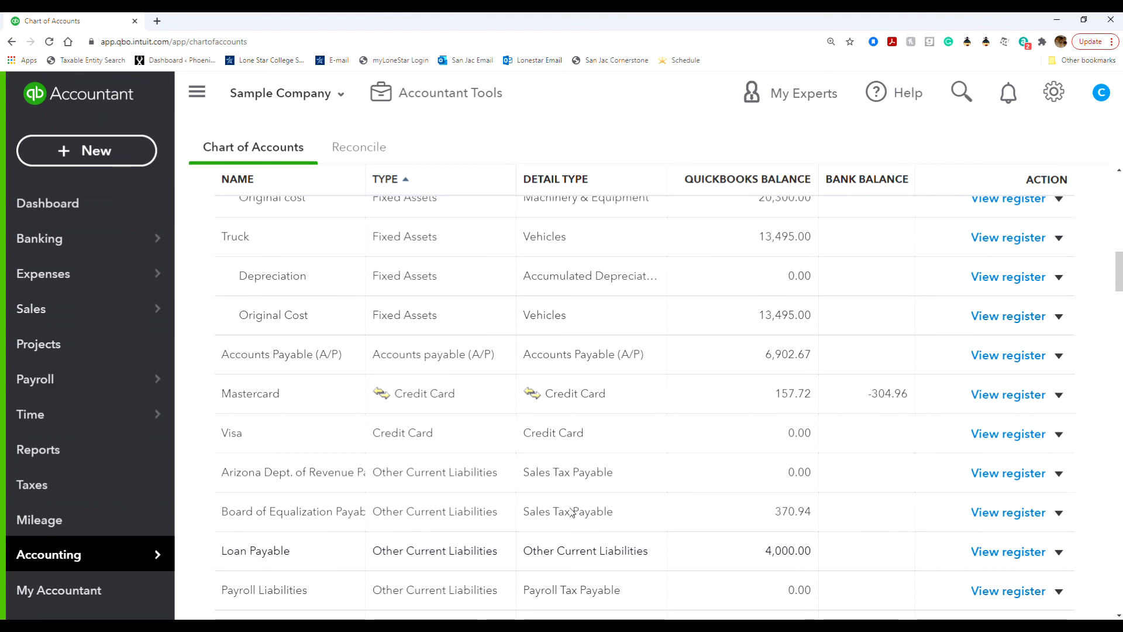
scroll(553, 497, down, 1)
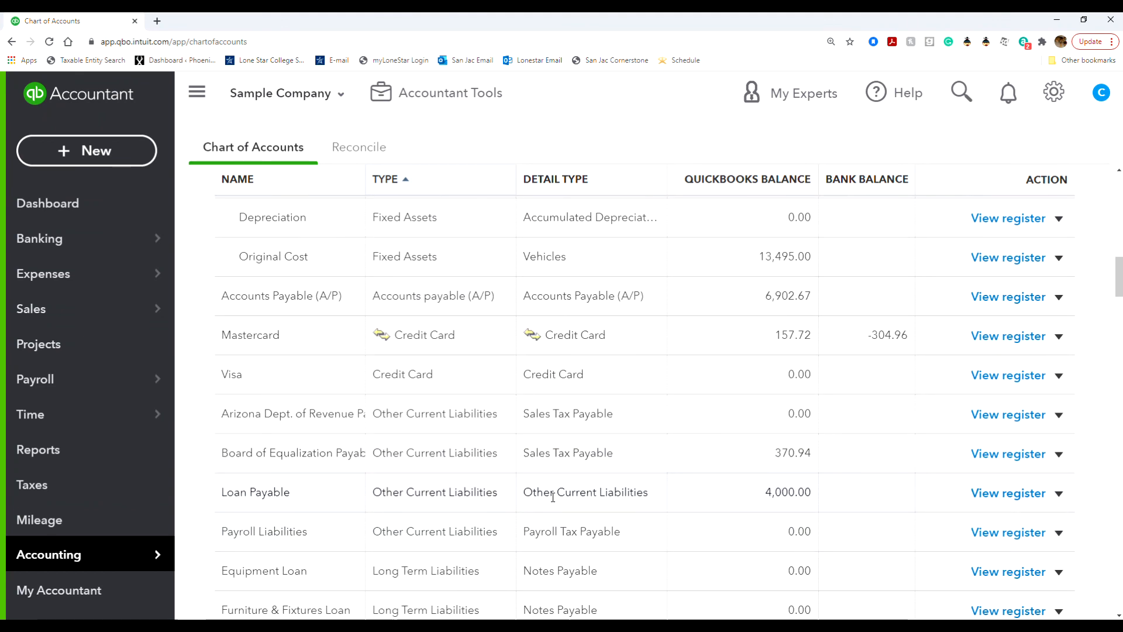
click(1008, 493)
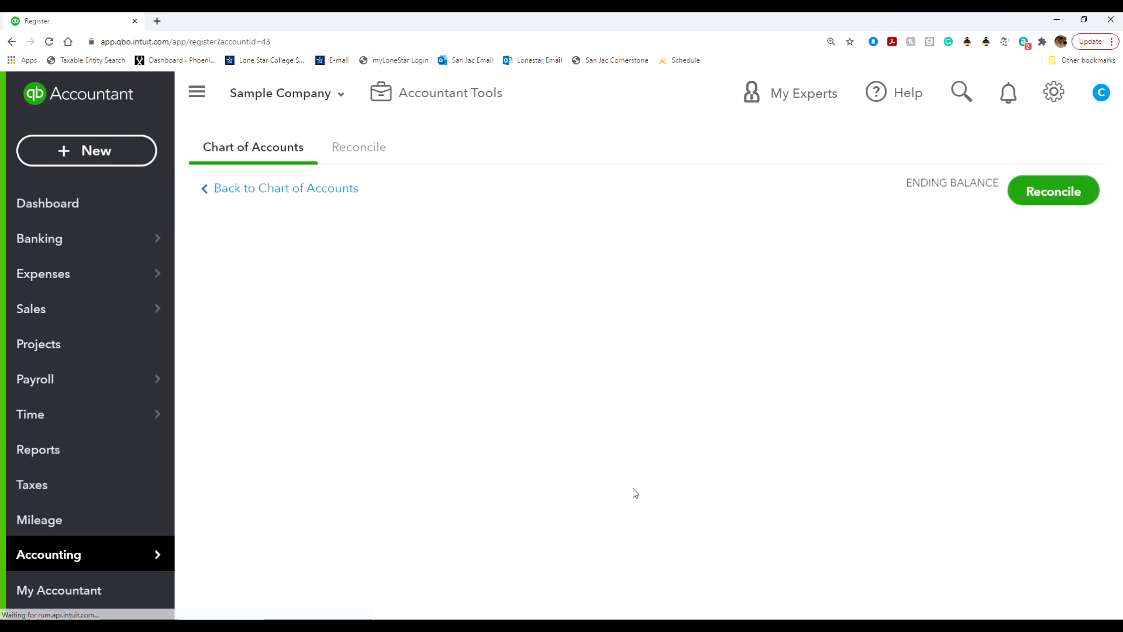
click(695, 440)
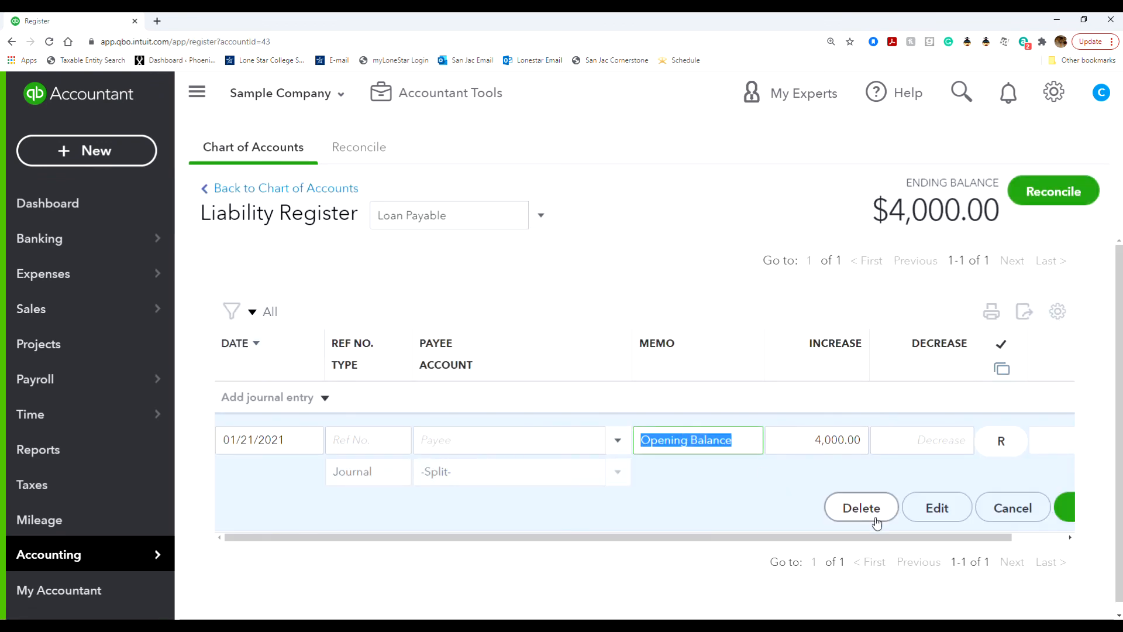
click(936, 507)
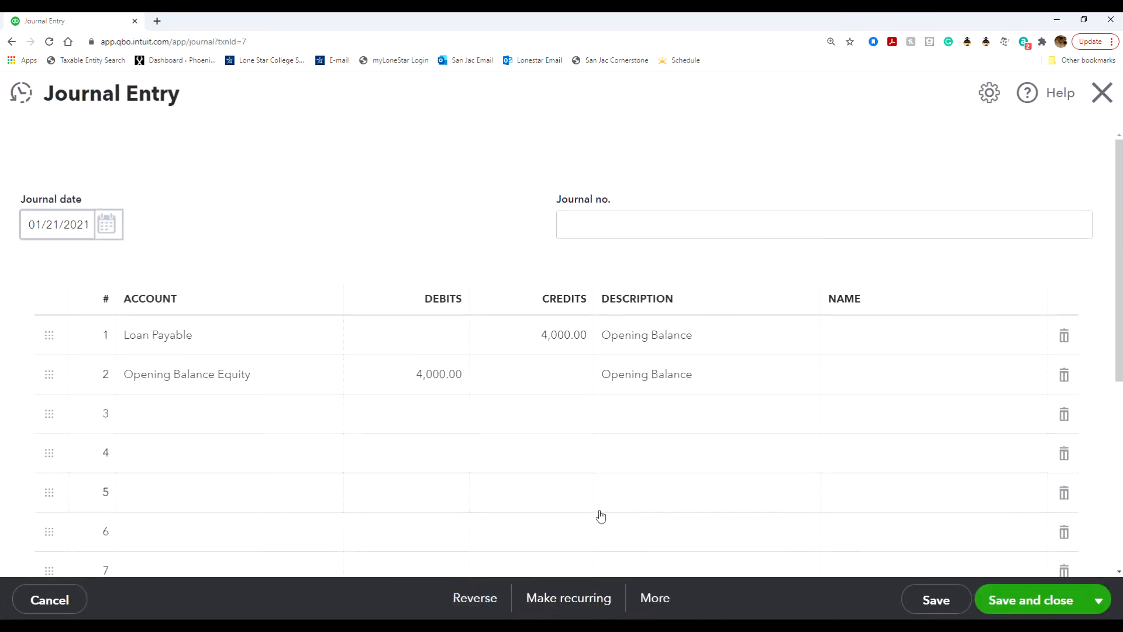
Redate the Loan Payable entry to 12/31/2020 with 3,000 credit and Opening Balance Equity debit.
click(107, 226)
click(39, 268)
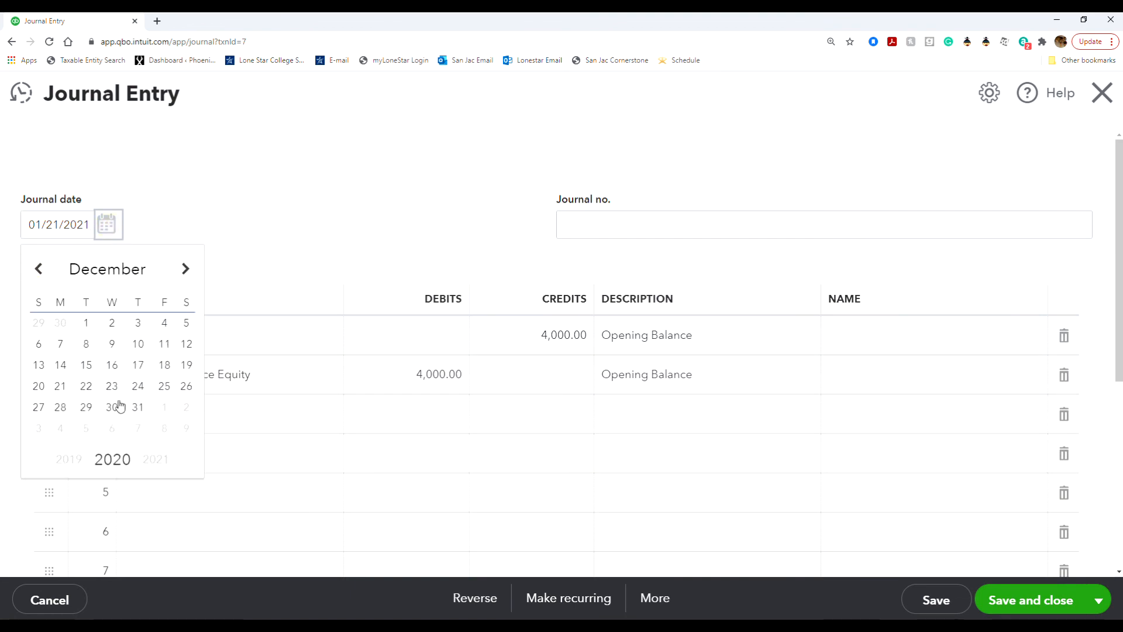
click(138, 408)
click(522, 345)
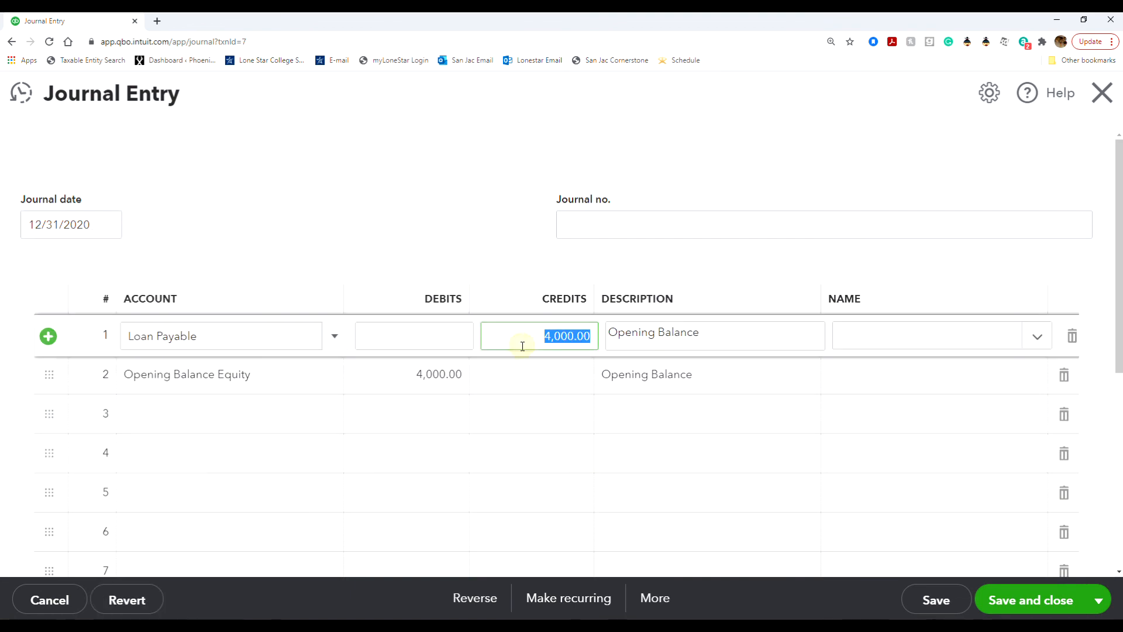
text(3000)
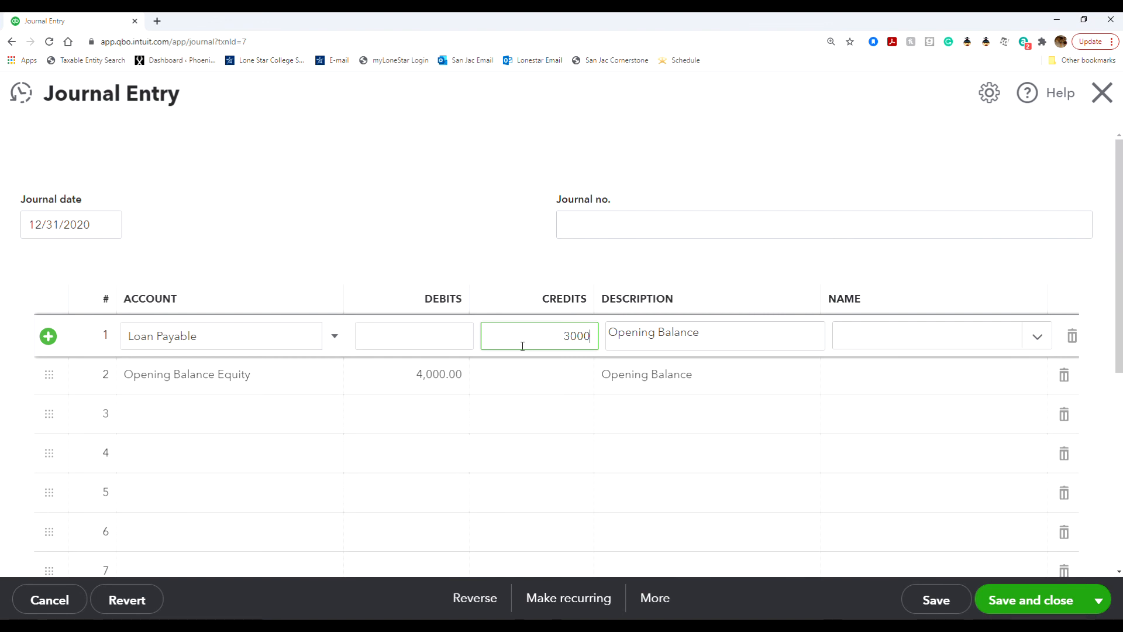
click(427, 370)
text(3000)
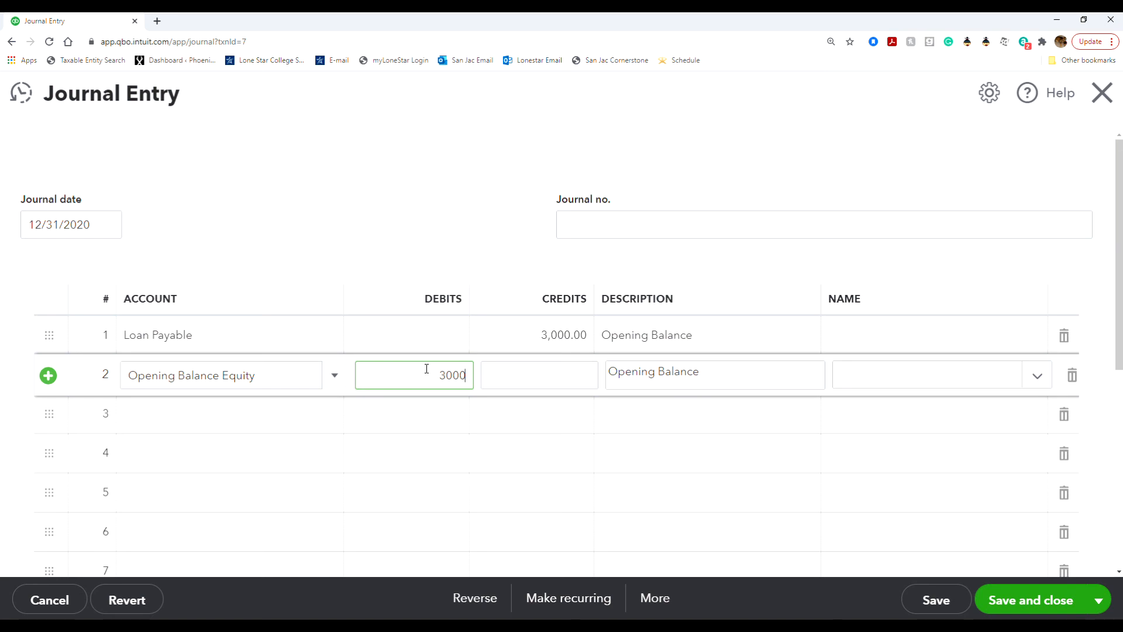
click(456, 235)
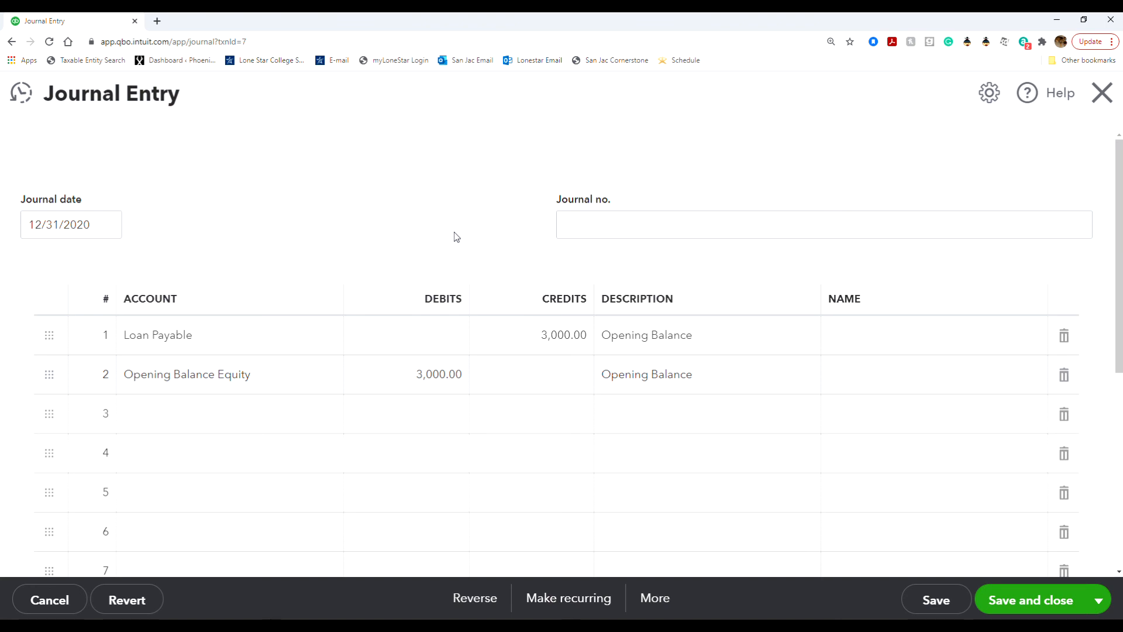
Save the entry, confirm the reconciled-transaction change, and close the journal form.
click(1001, 595)
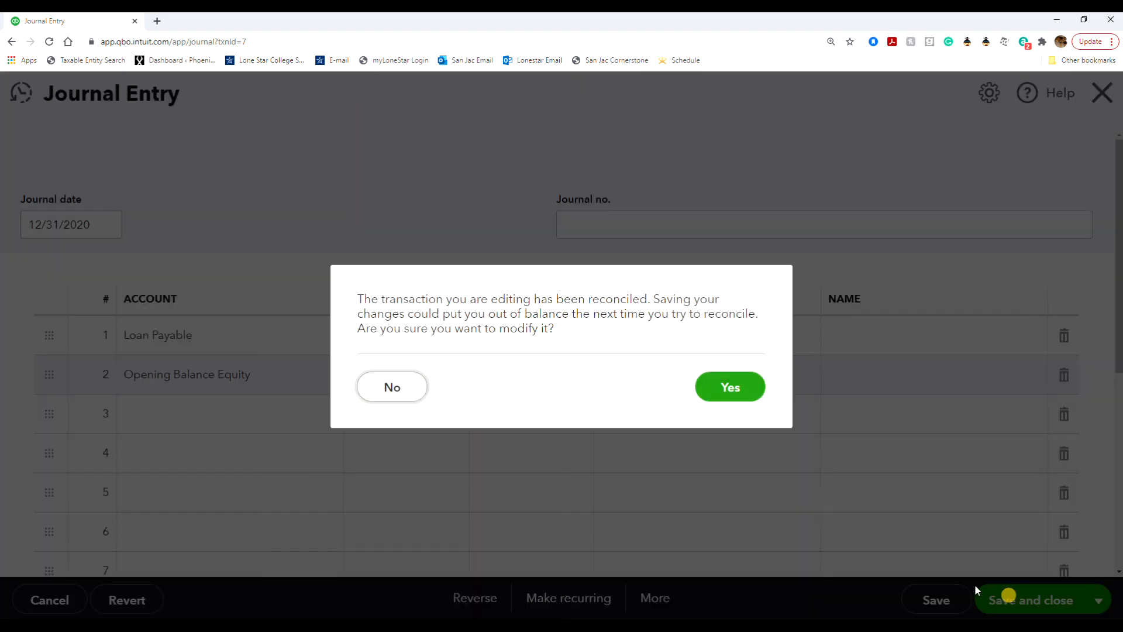
click(716, 387)
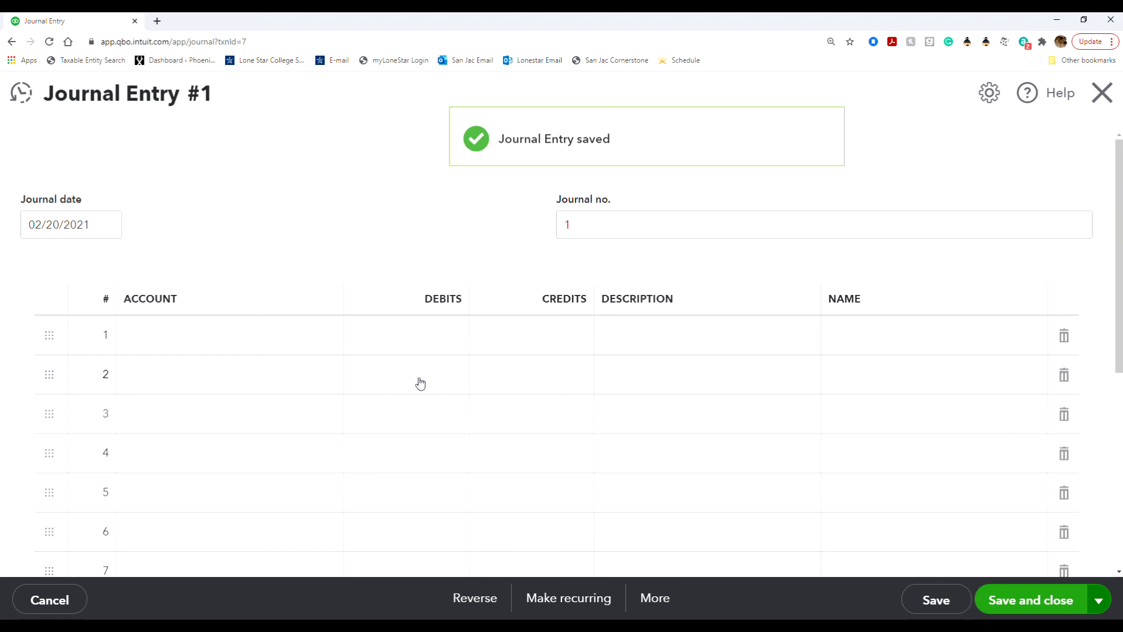
click(1099, 100)
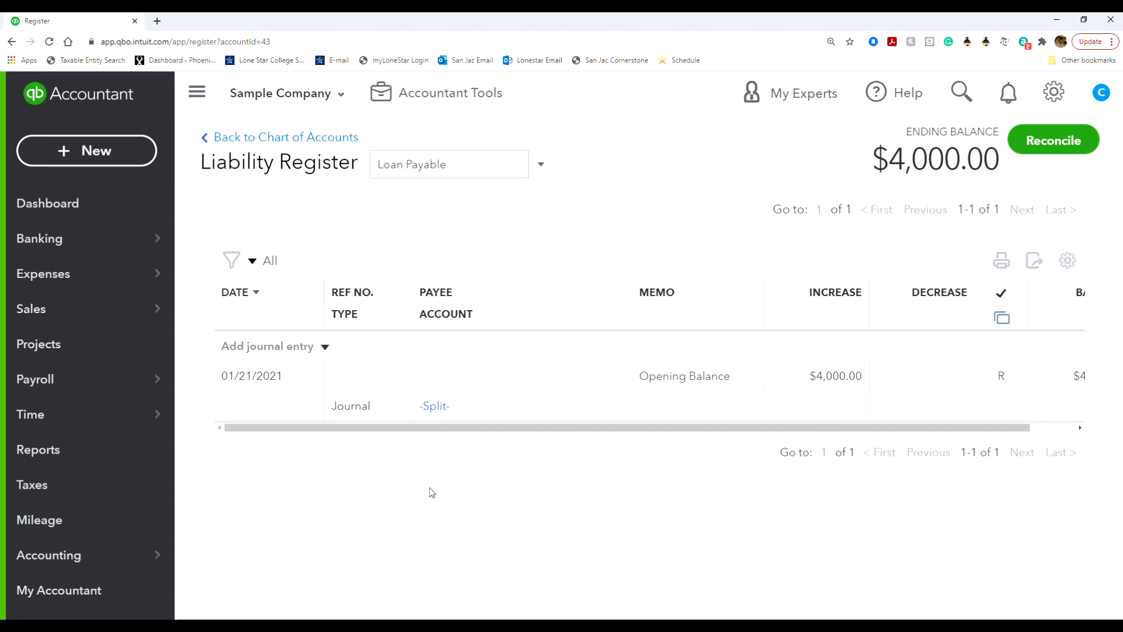
Go back to the Chart of Accounts and scroll down to the Other Expense accounts.
click(316, 137)
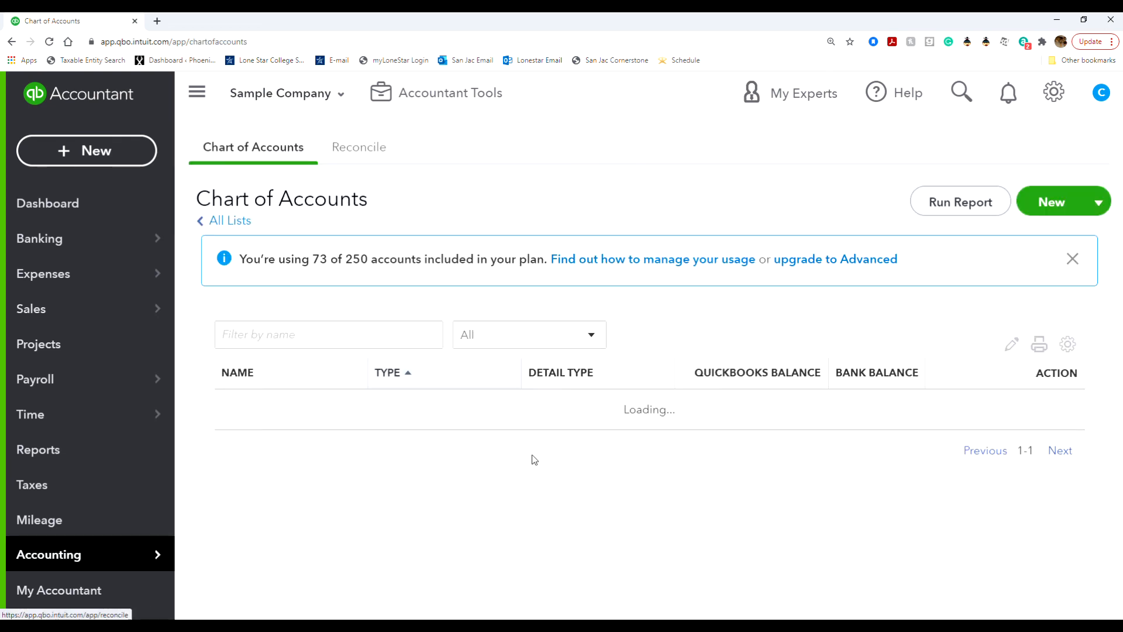
scroll(554, 477, down, 10)
scroll(555, 476, down, 5)
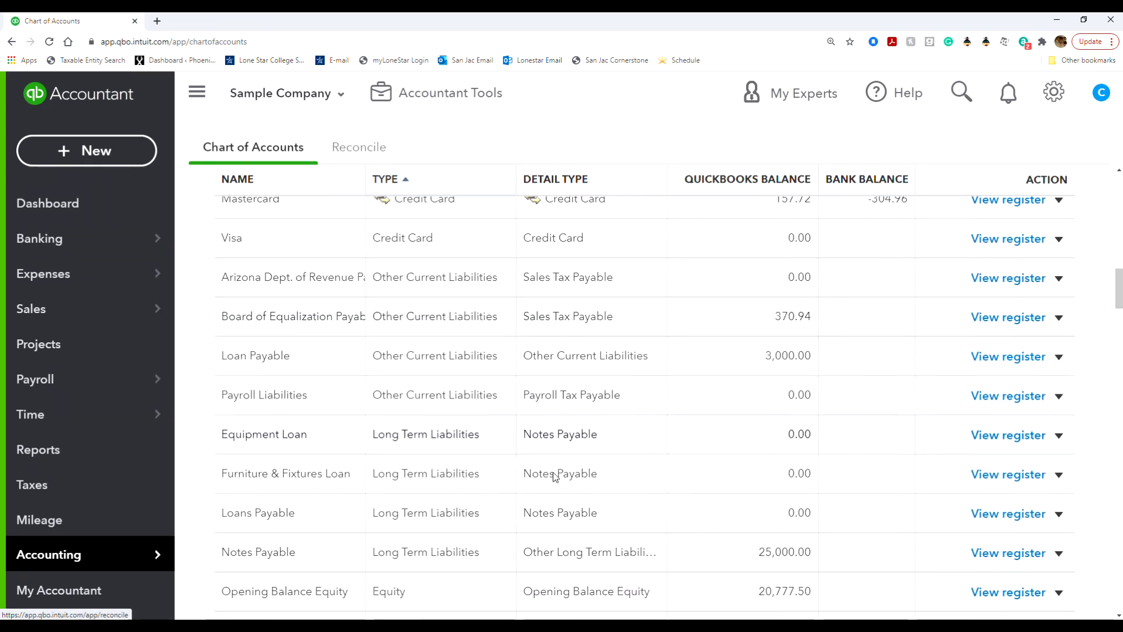
scroll(554, 477, up, 10)
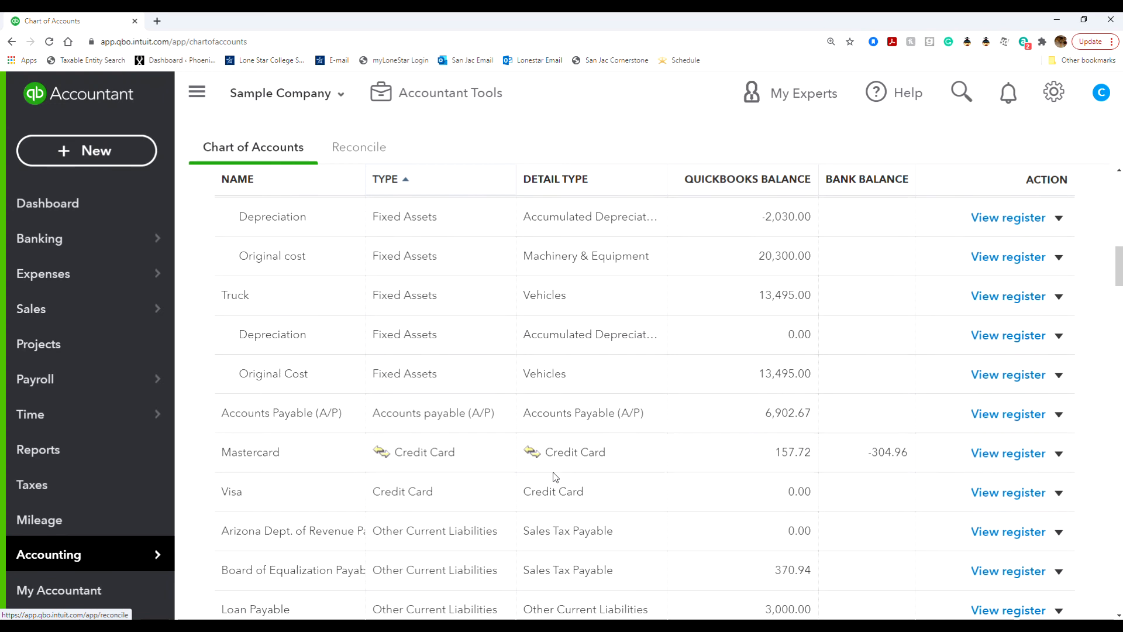
scroll(644, 462, down, 3)
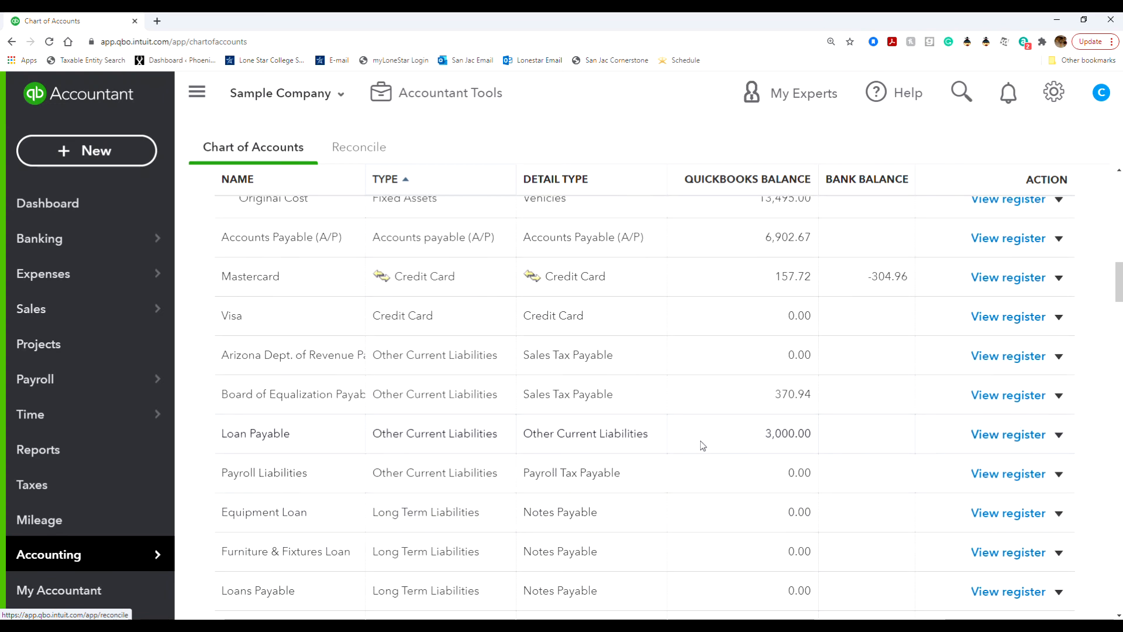
scroll(605, 468, up, 3)
scroll(605, 468, up, 7)
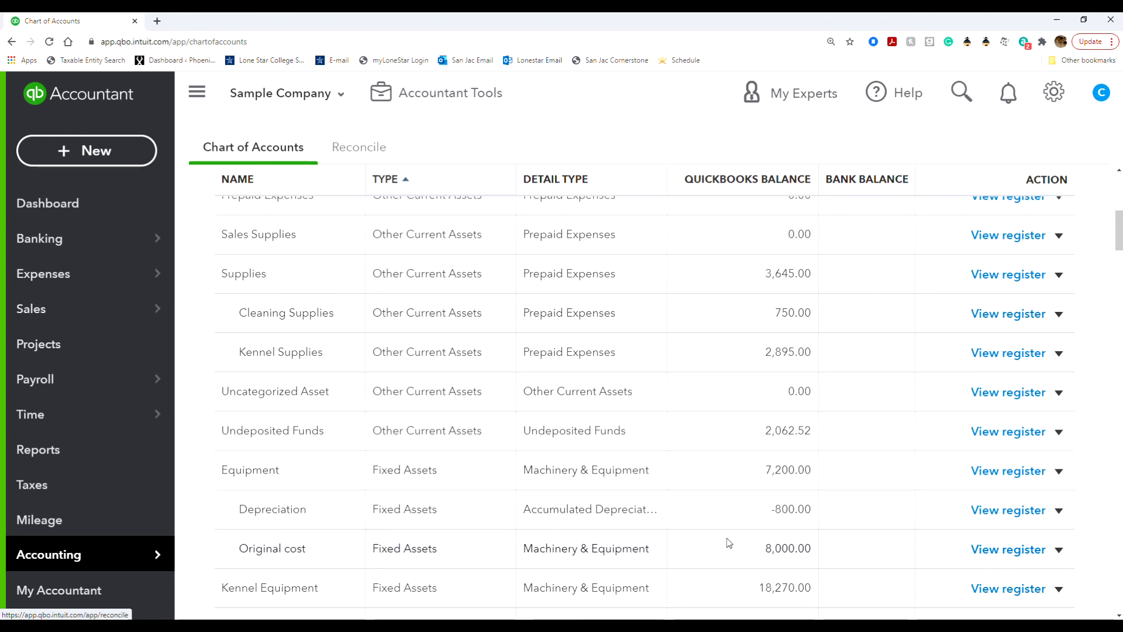
scroll(732, 494, up, 1)
scroll(680, 537, up, 2)
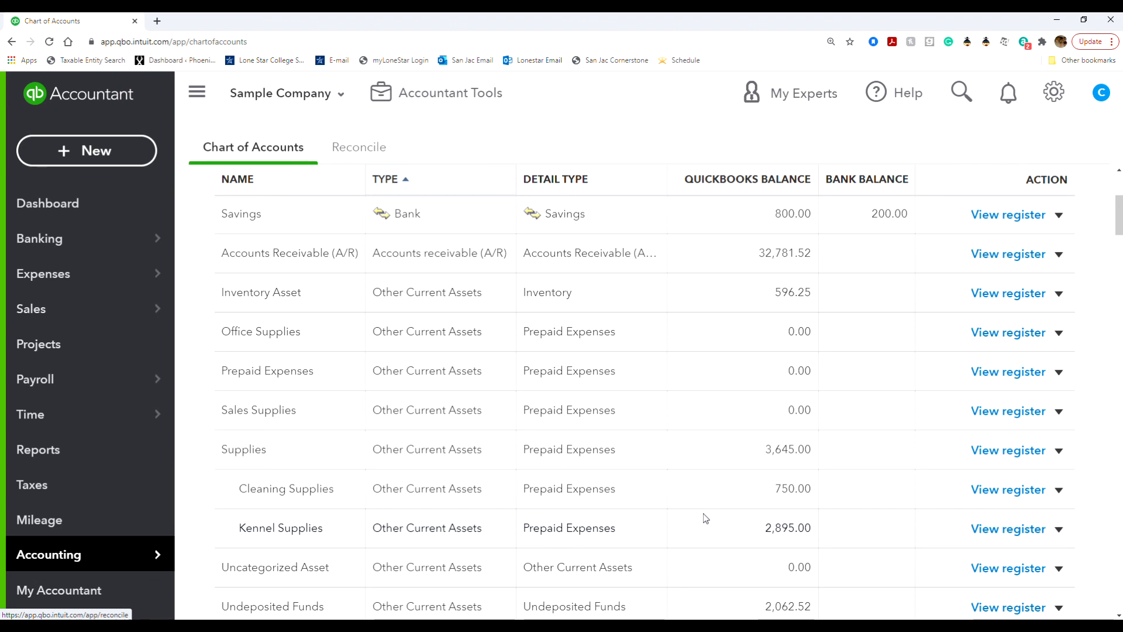
scroll(697, 562, down, 4)
scroll(697, 560, down, 10)
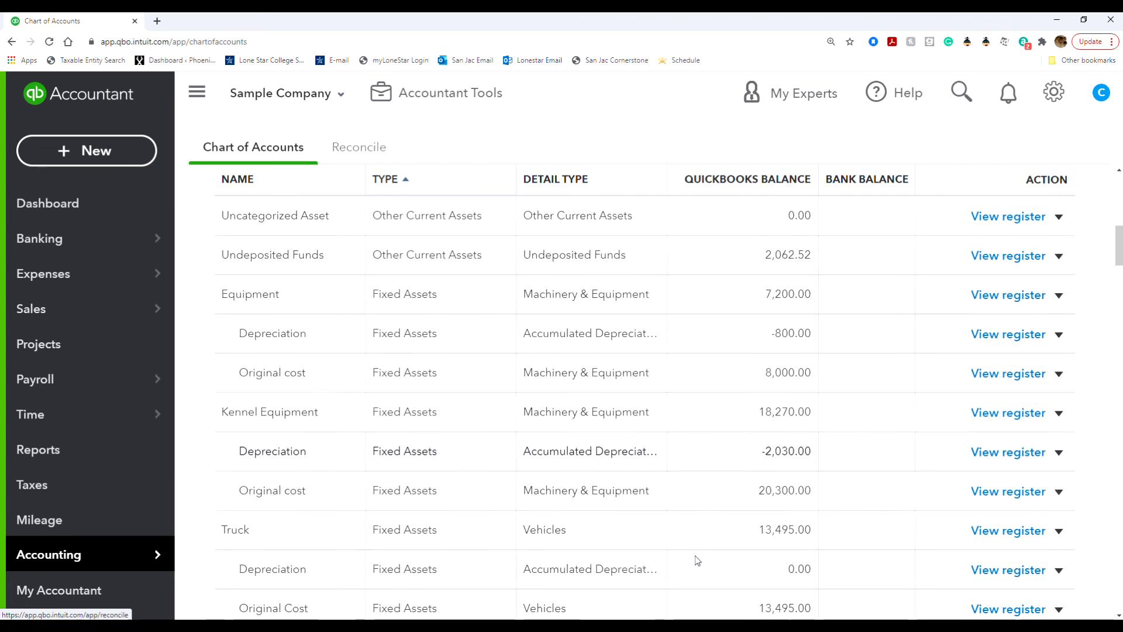
scroll(697, 561, down, 1)
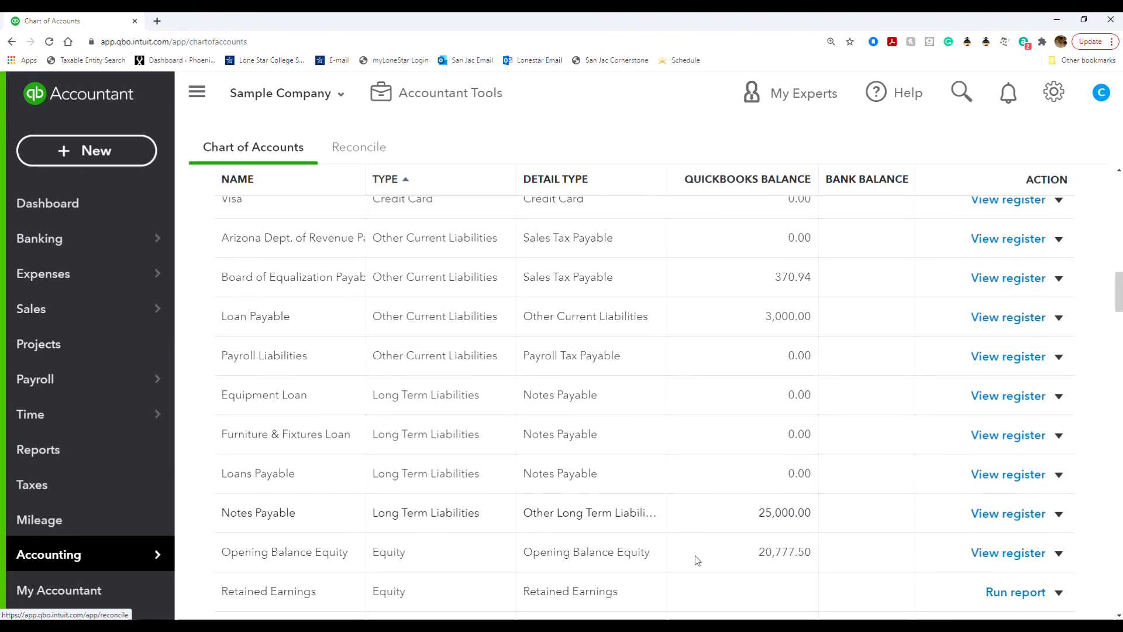
scroll(697, 560, up, 4)
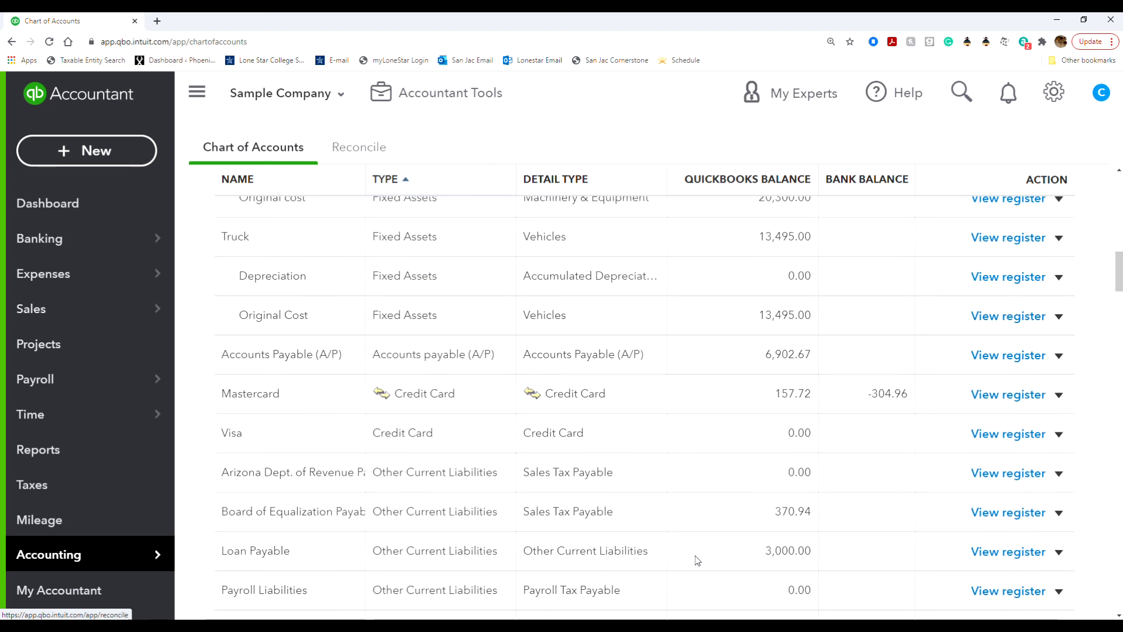
scroll(697, 560, down, 6)
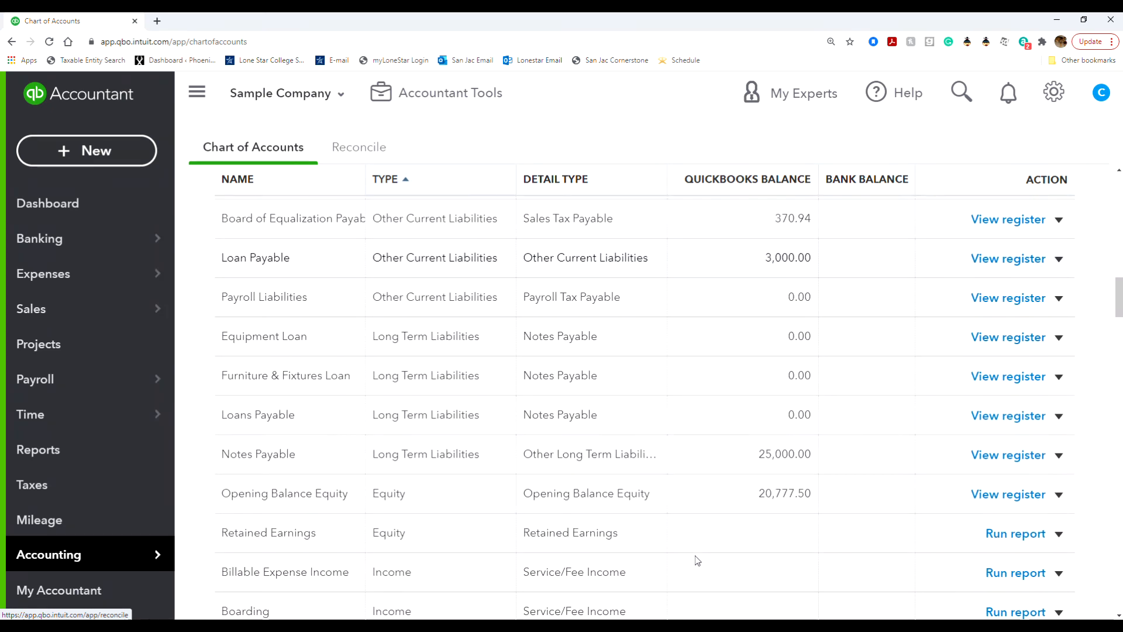
scroll(697, 560, down, 12)
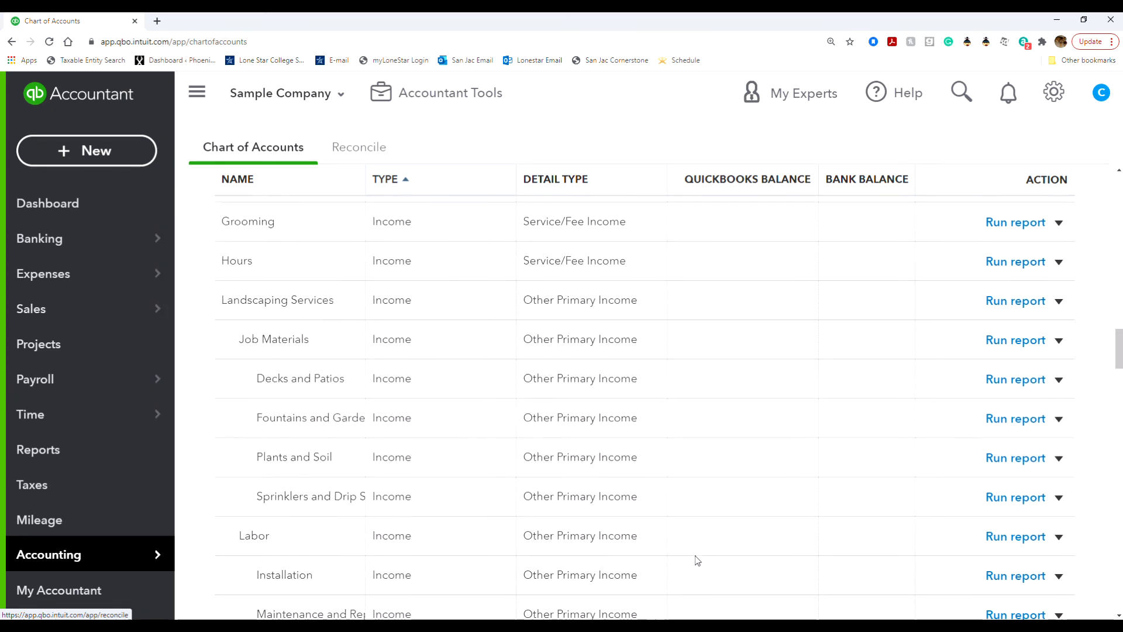
scroll(697, 560, down, 16)
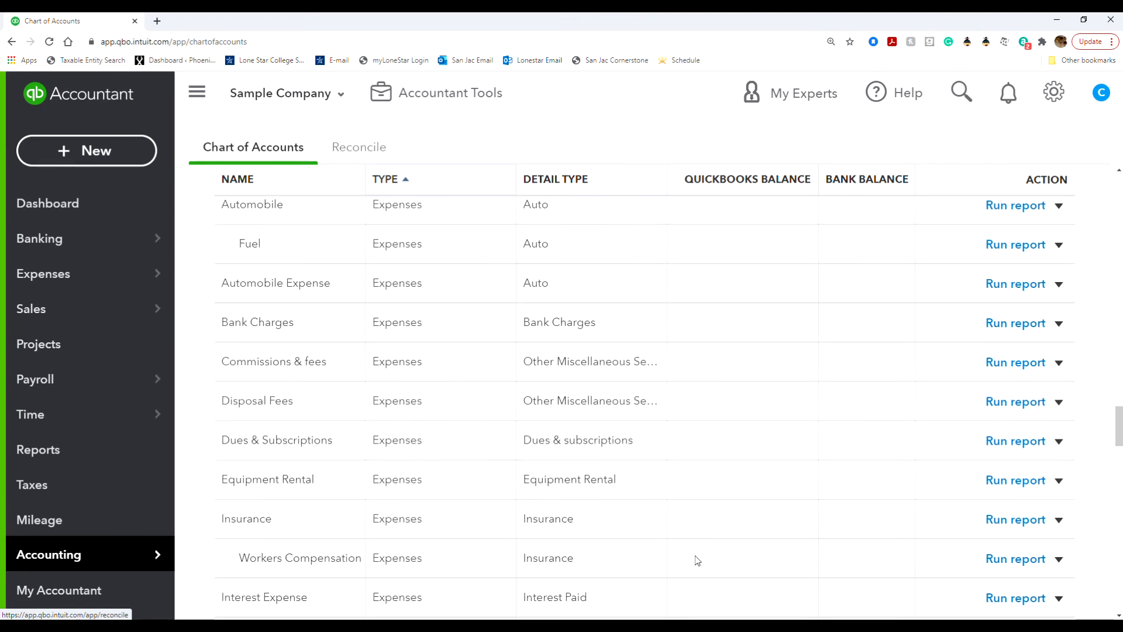
scroll(697, 560, down, 20)
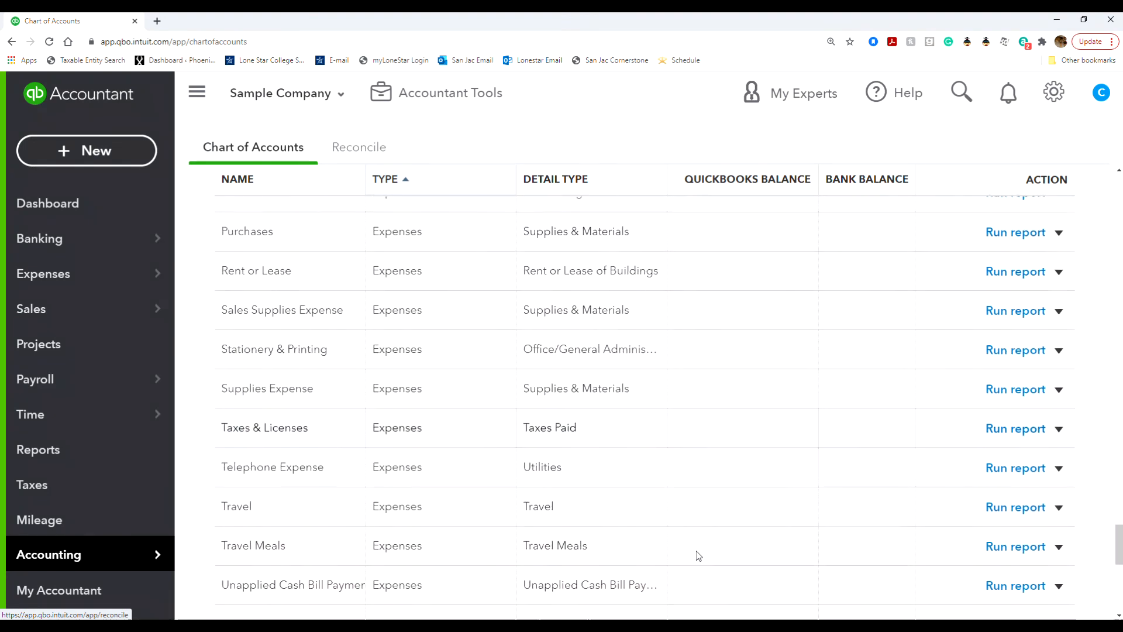
scroll(700, 555, down, 2)
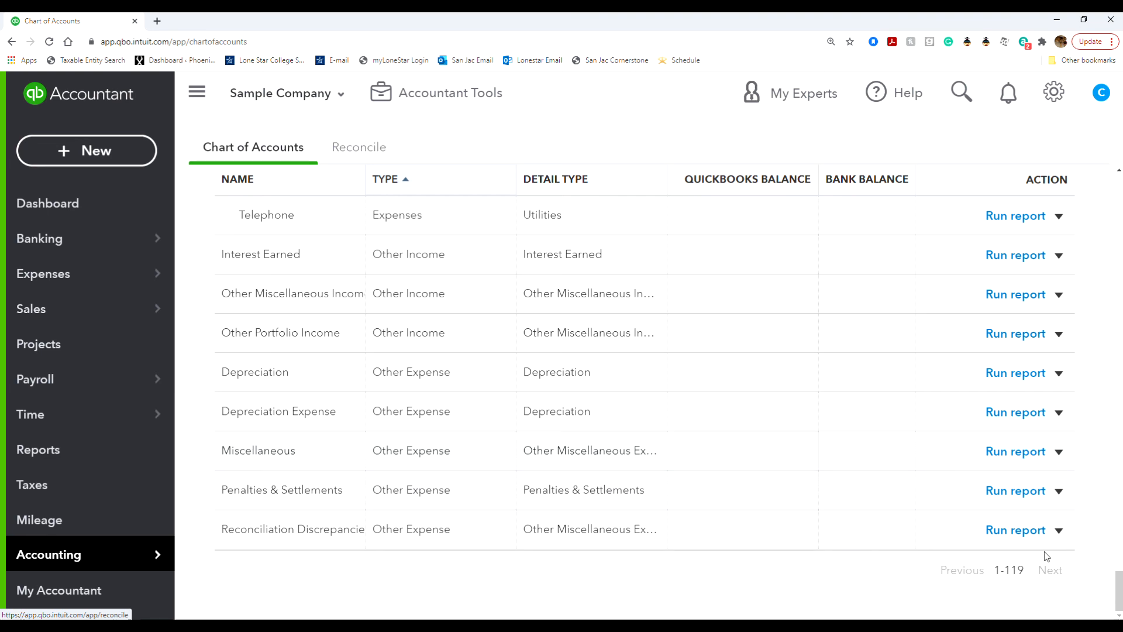
Make Penalties & Settlements inactive from its Action menu and confirm with Yes.
click(1059, 491)
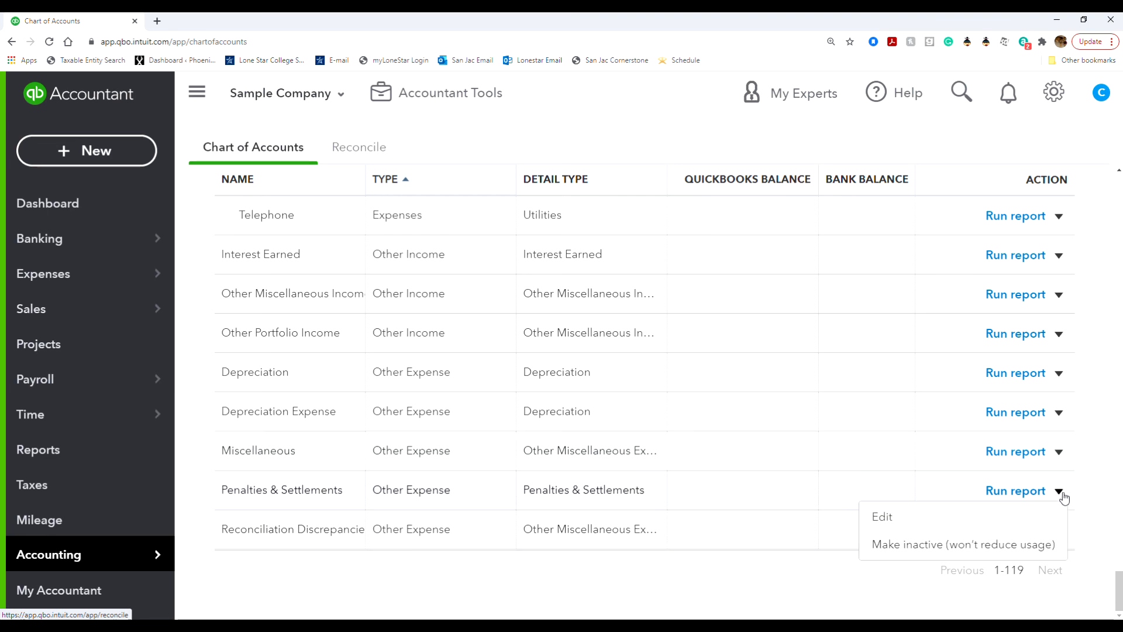
click(997, 544)
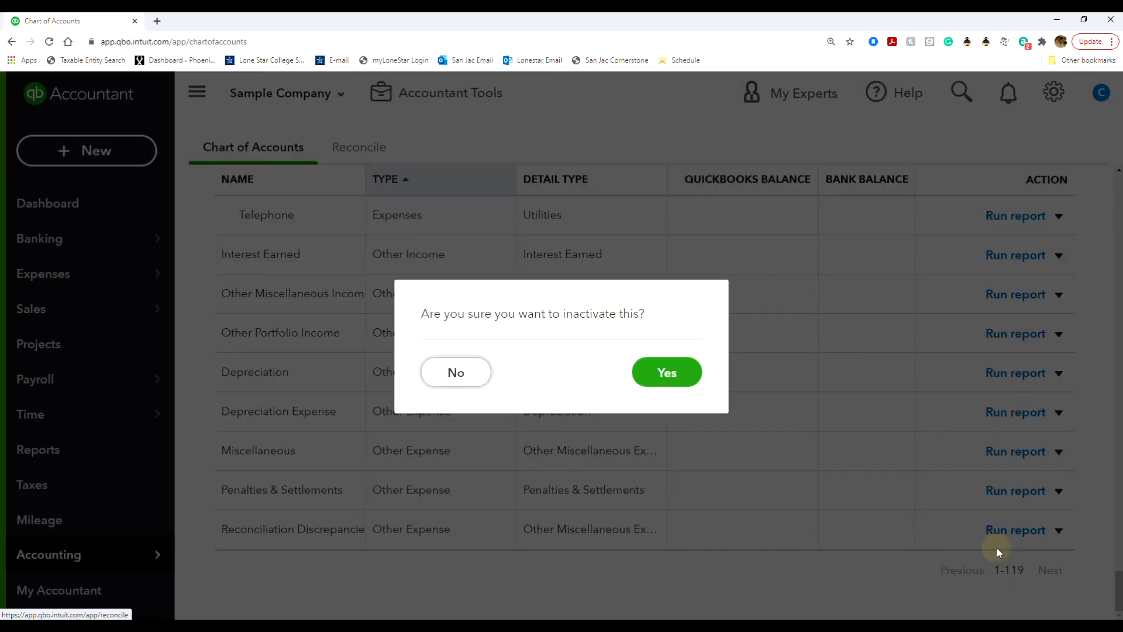
click(678, 380)
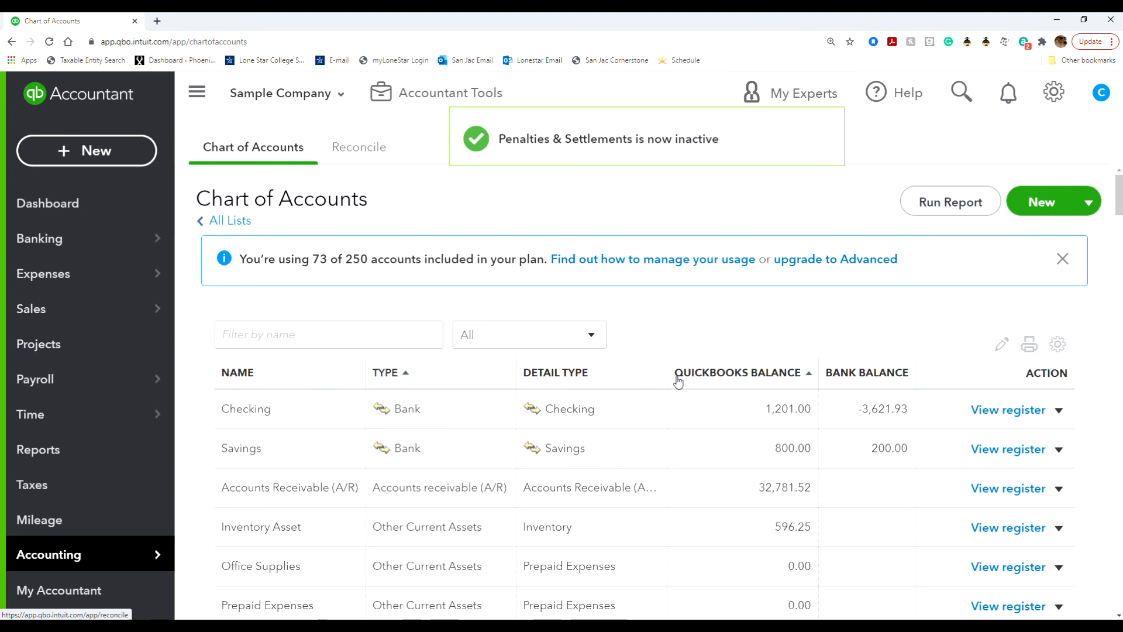
scroll(807, 446, down, 20)
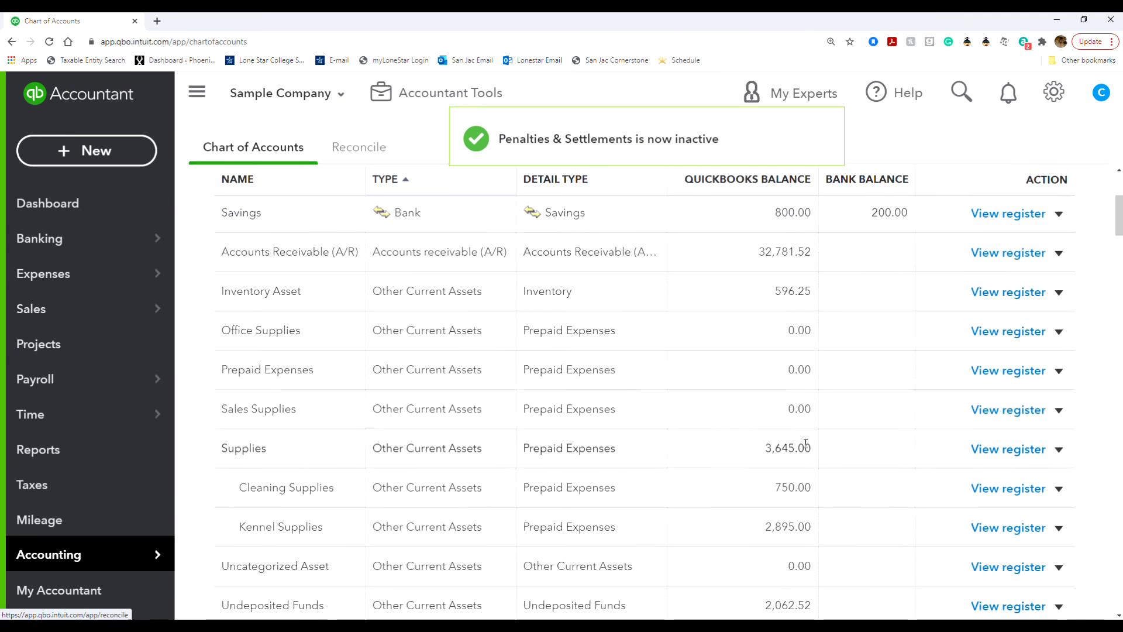
scroll(807, 447, down, 12)
drag(1118, 380, 1119, 603)
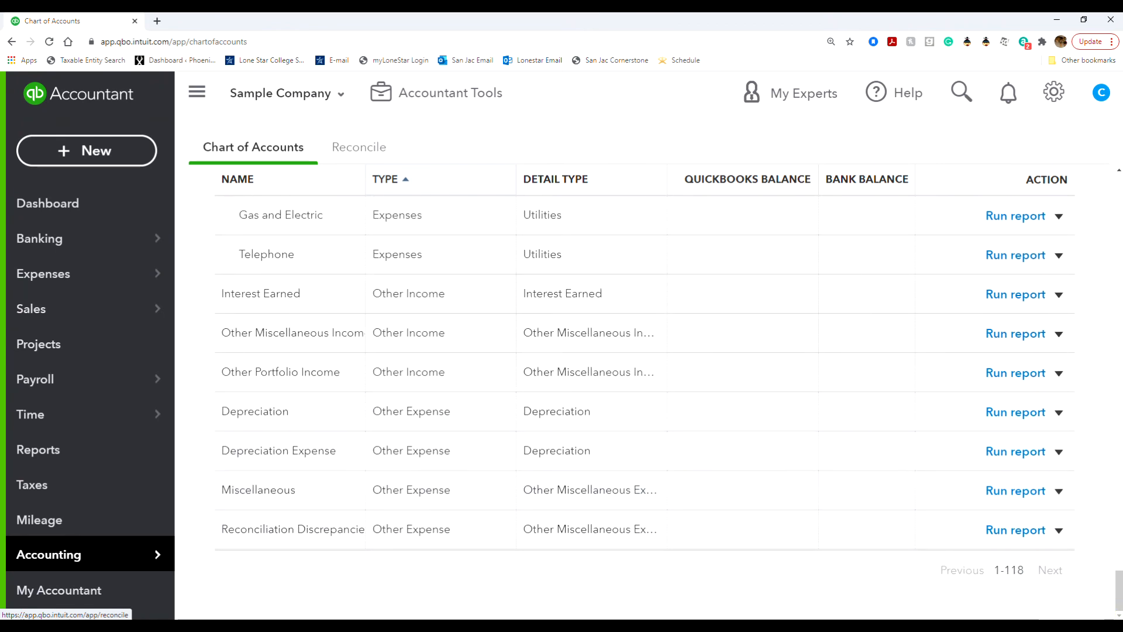
drag(1119, 592, 1119, 195)
click(1056, 351)
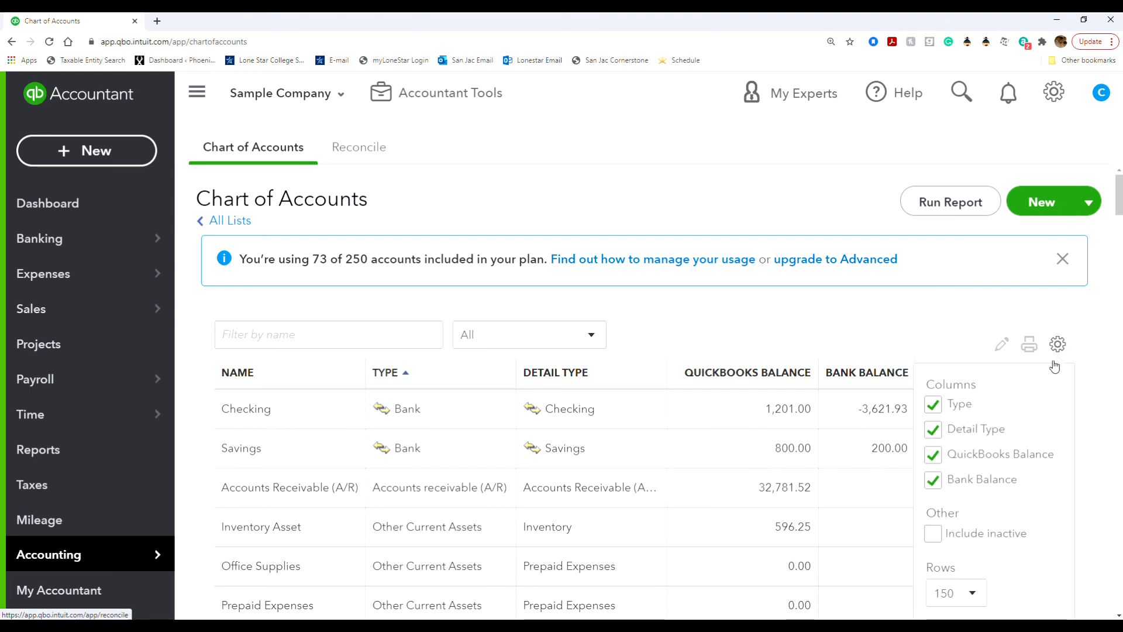
click(933, 533)
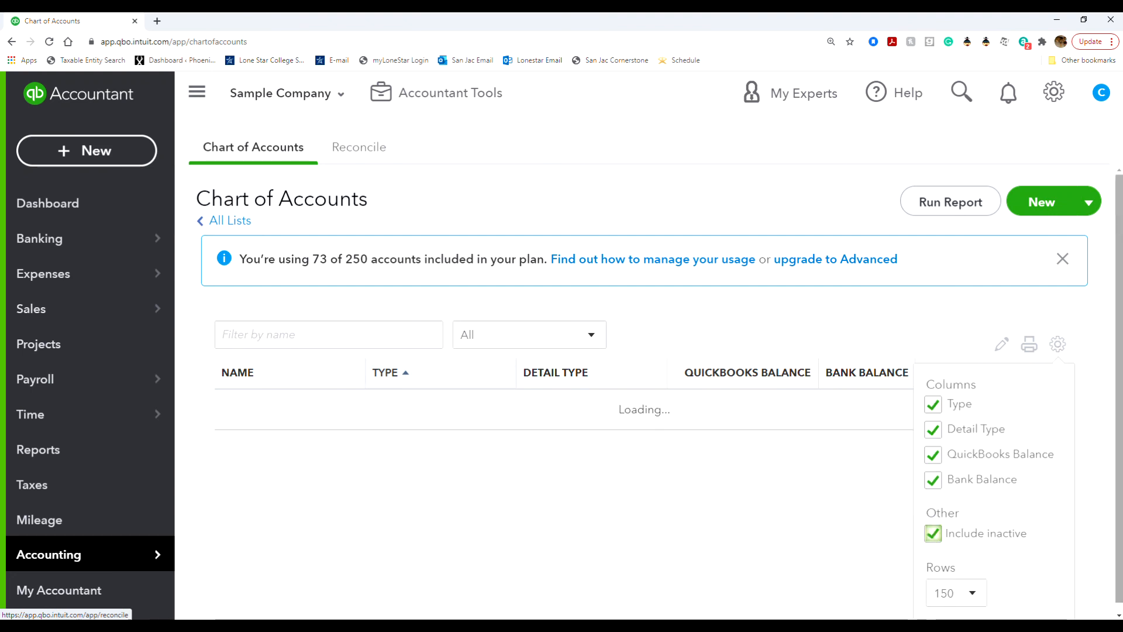
scroll(643, 410, down, 20)
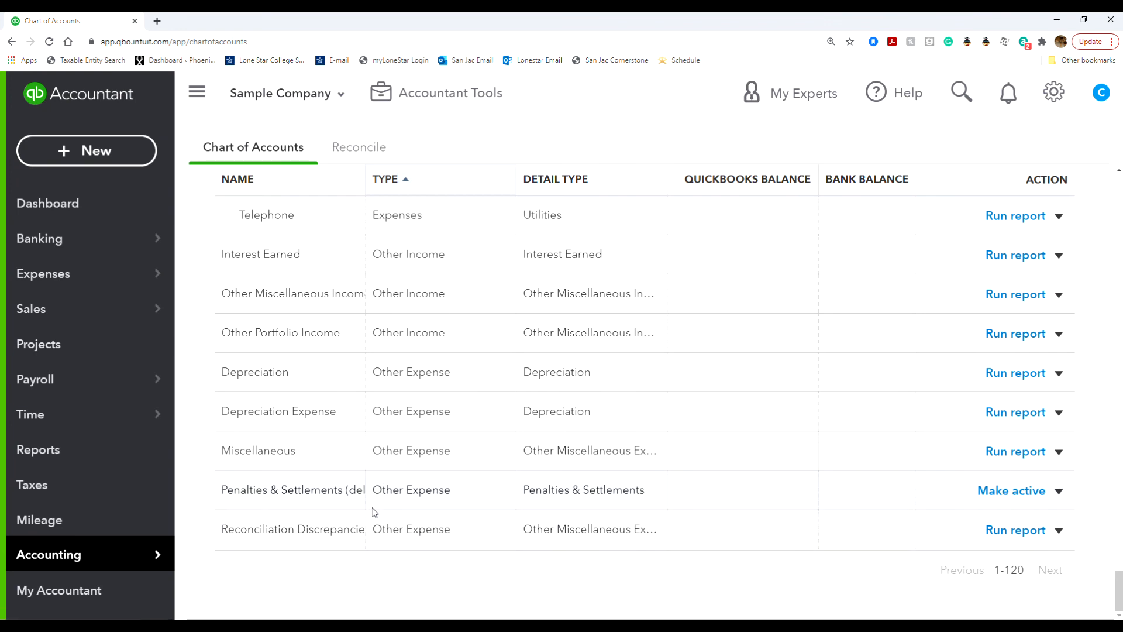
drag(1119, 585, 1119, 190)
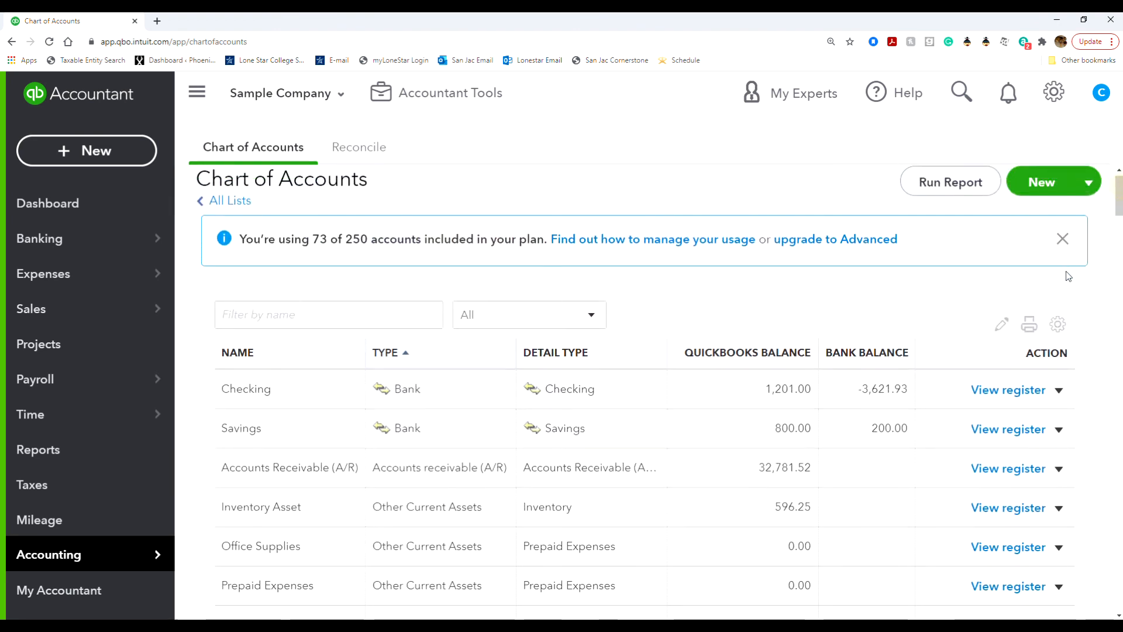
click(1057, 324)
click(962, 518)
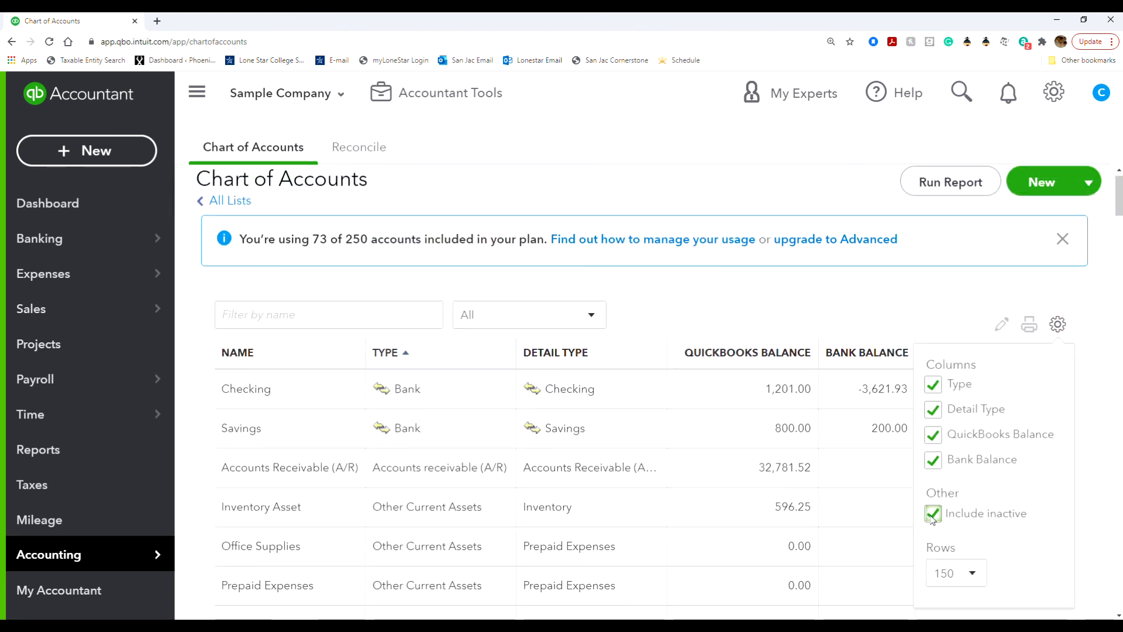
click(1064, 329)
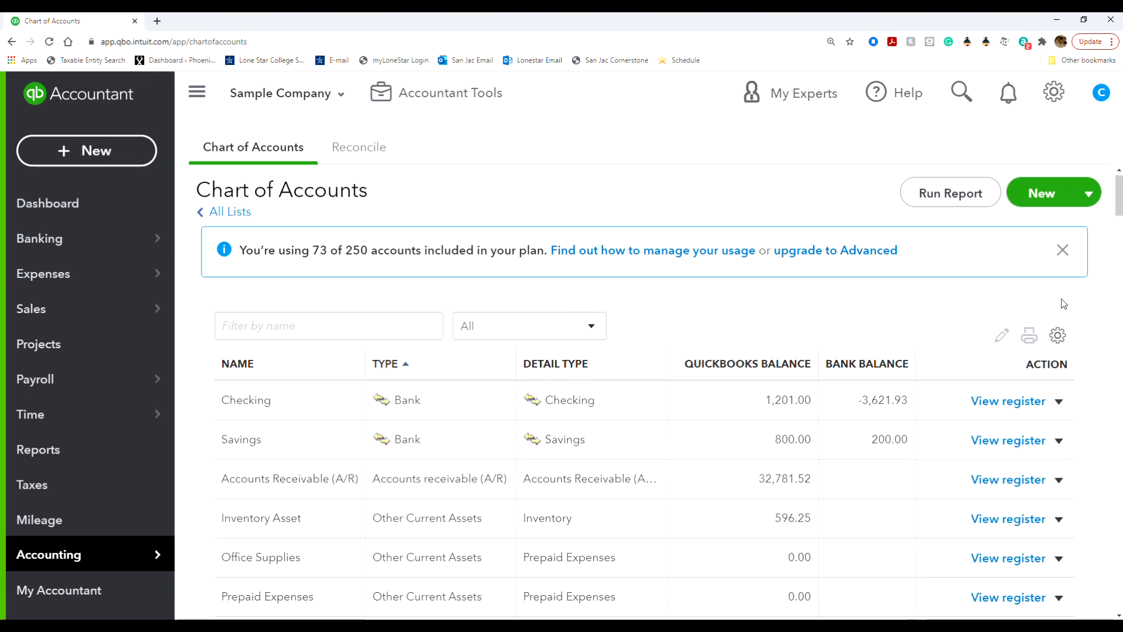